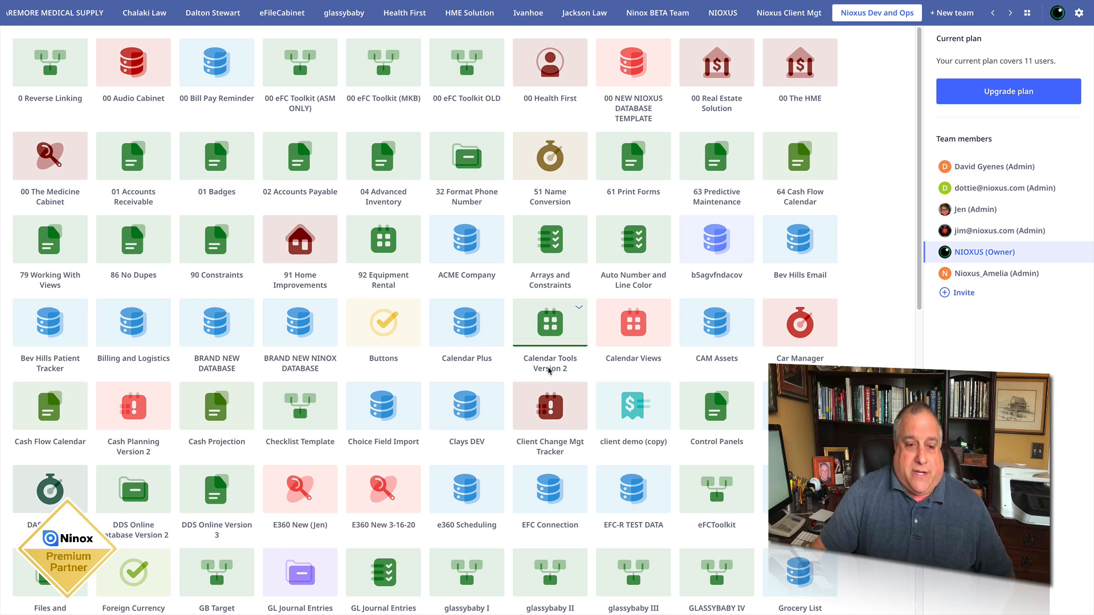
# Step: Start a new, empty database from the template chooser and name it New Version 3 Database
pyautogui.scroll(-15, 549, 371)
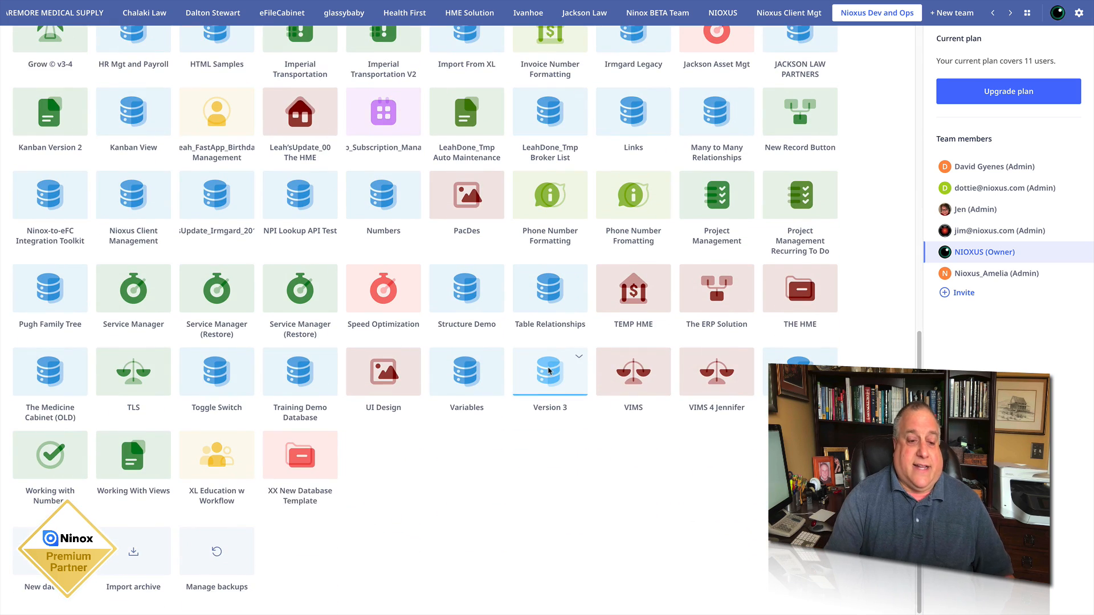
pyautogui.click(50, 551)
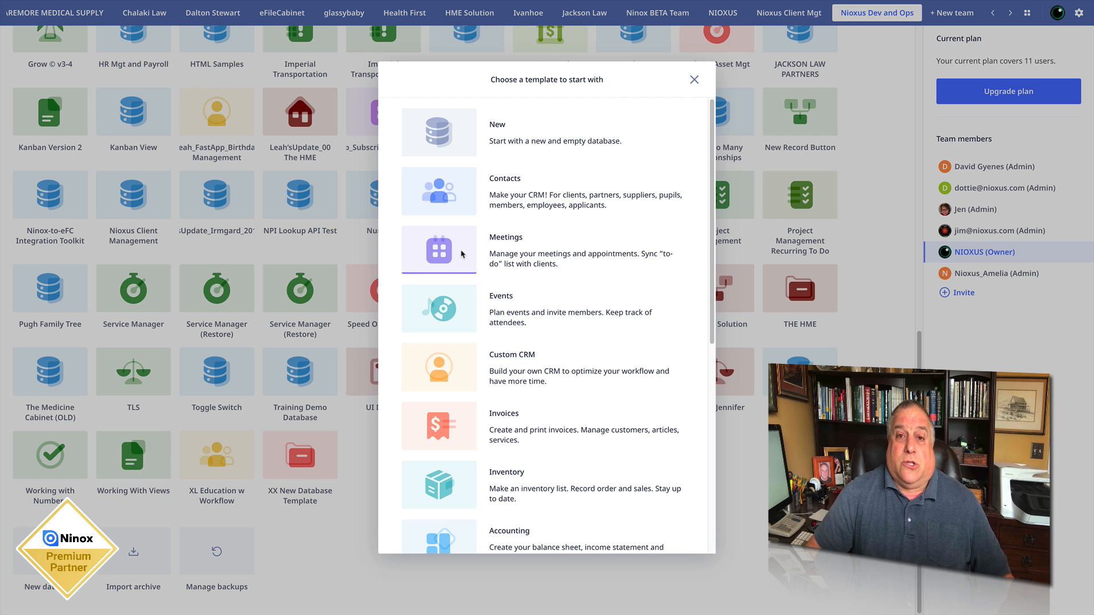
pyautogui.scroll(-5, 462, 254)
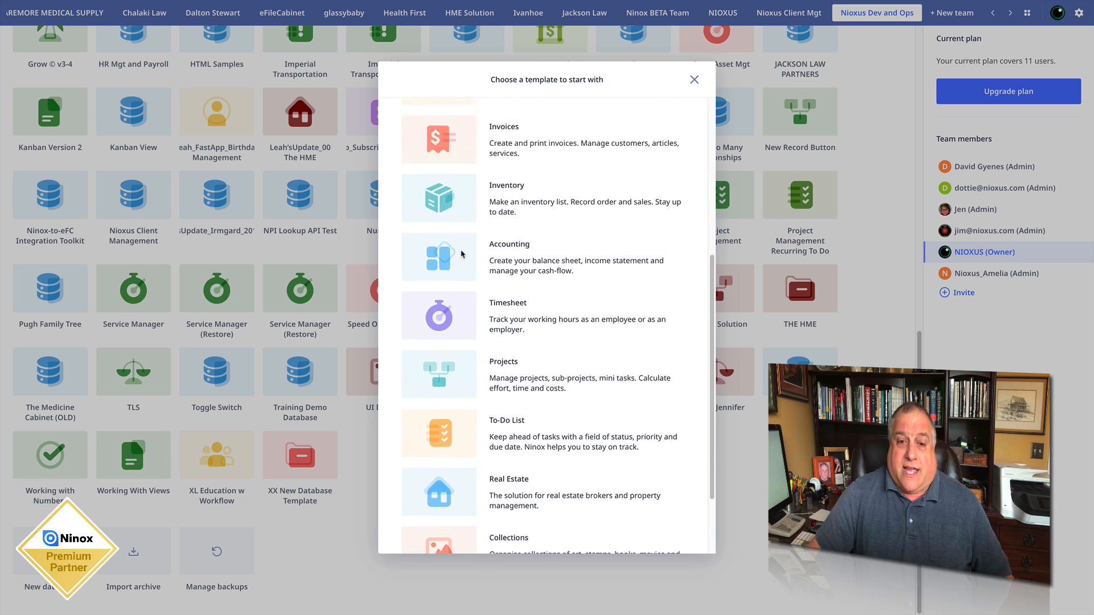
pyautogui.scroll(5, 462, 253)
pyautogui.click(439, 133)
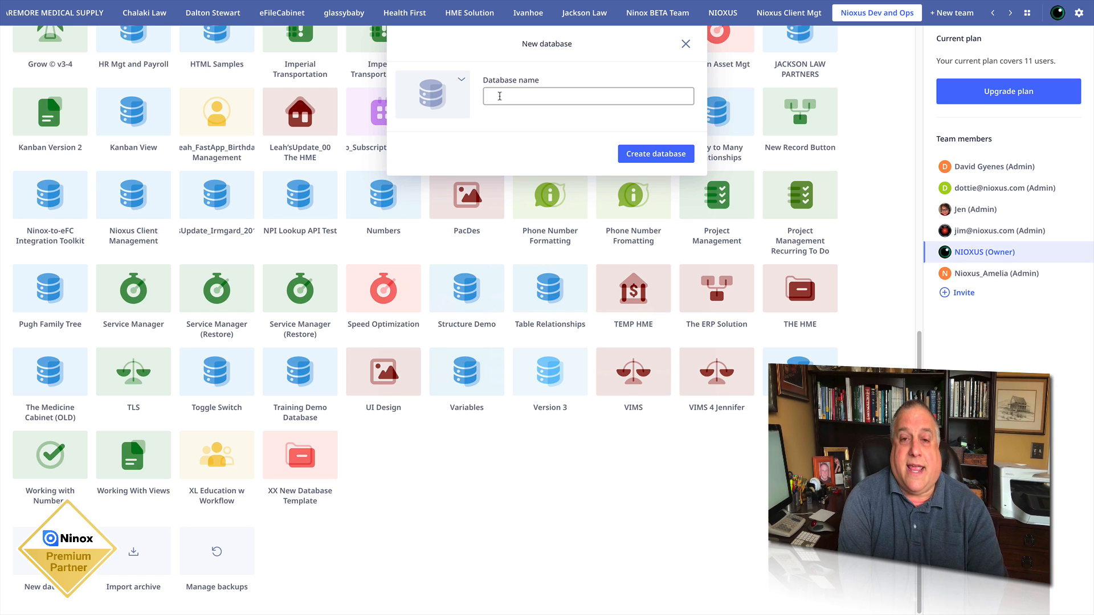
pyautogui.write('New Versio')
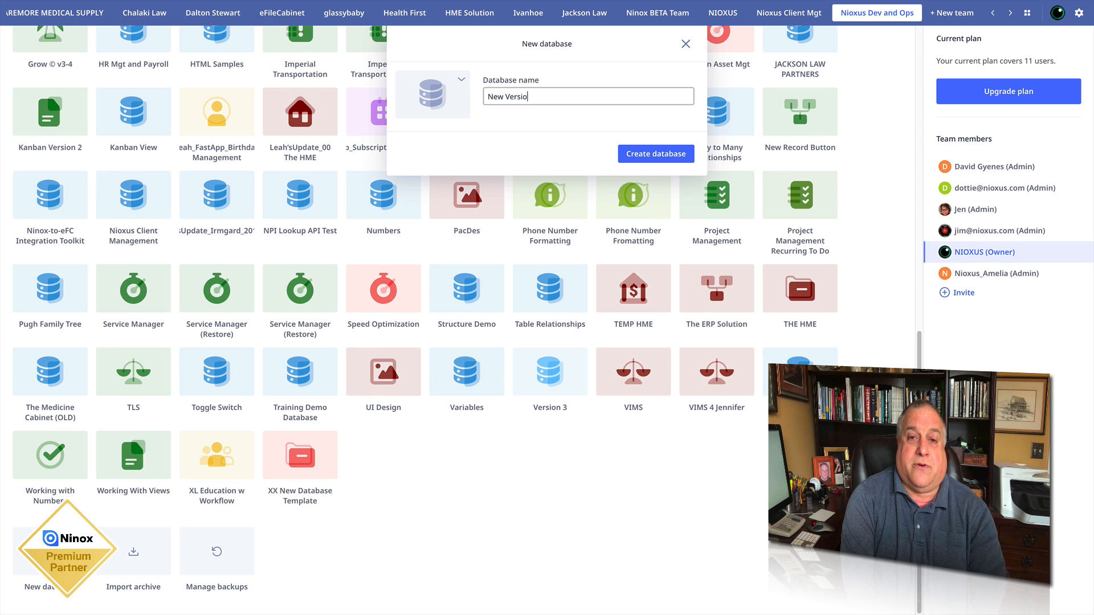
pyautogui.write('n 3 ')
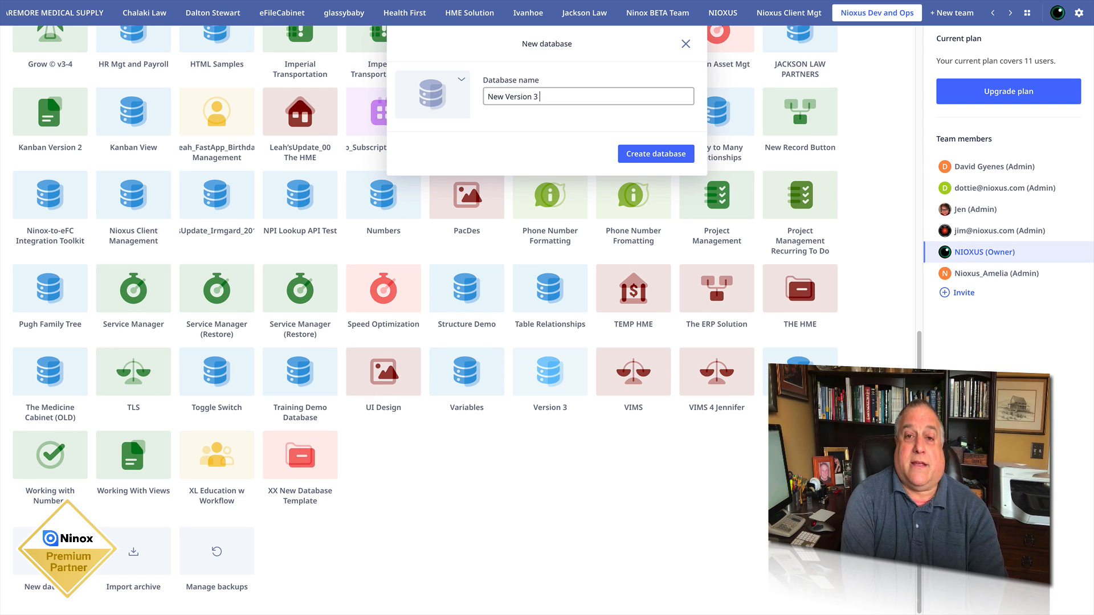
pyautogui.write('Database')
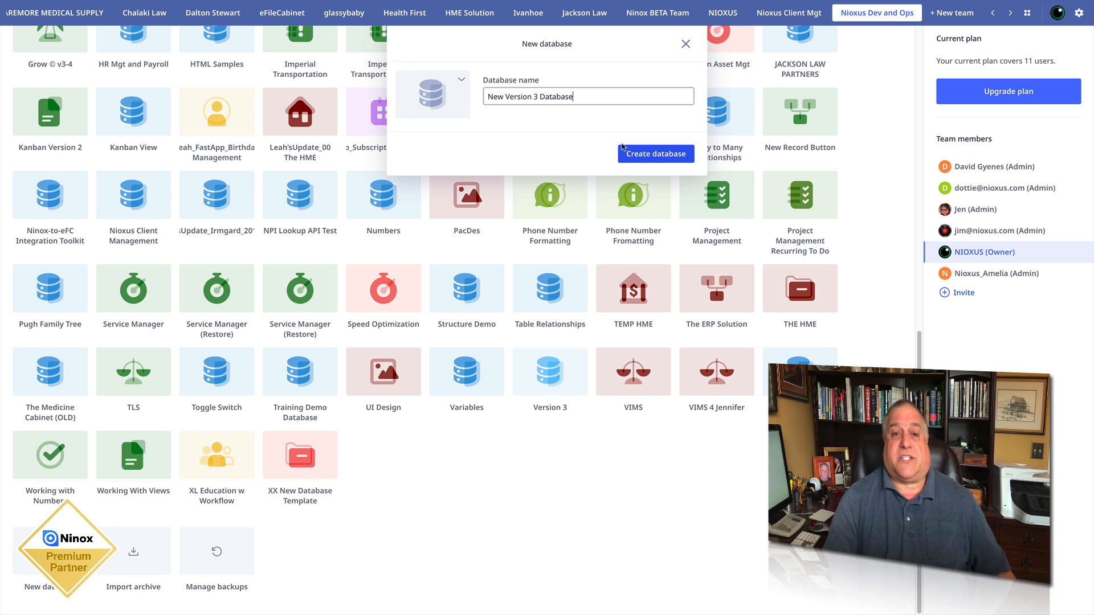
# Step: Give the new database a dark blue color from the palette and a folder icon, and create it
pyautogui.click(450, 92)
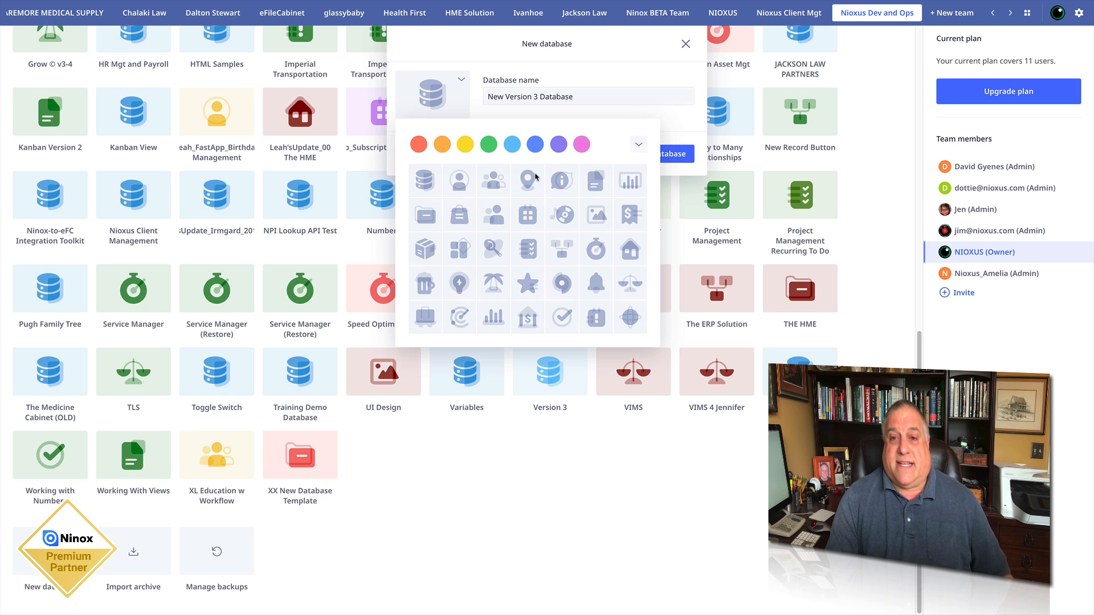
pyautogui.click(639, 147)
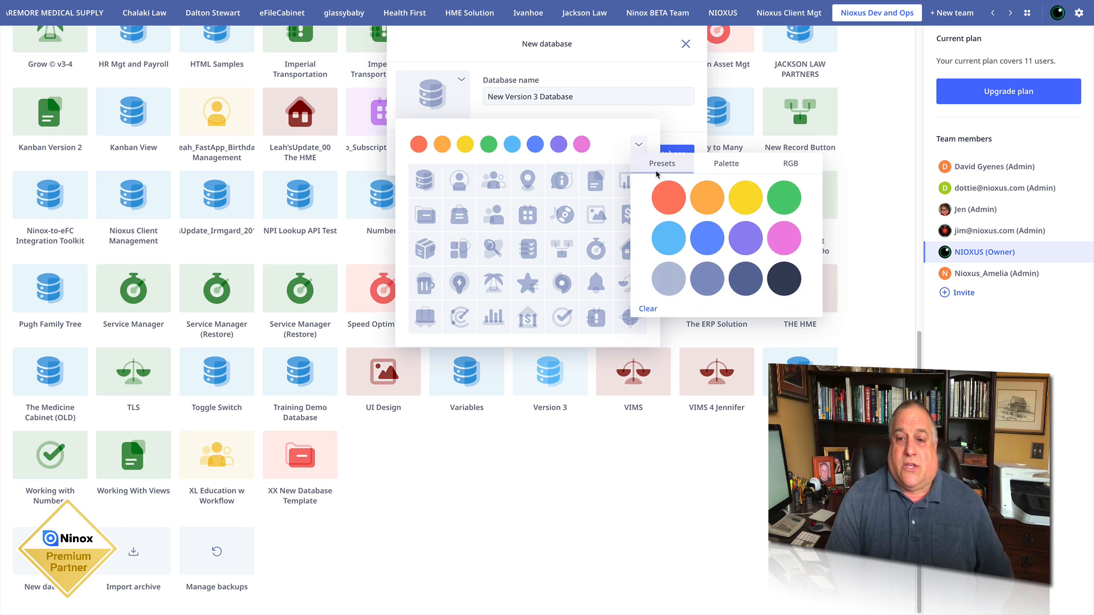
pyautogui.click(740, 166)
pyautogui.click(790, 165)
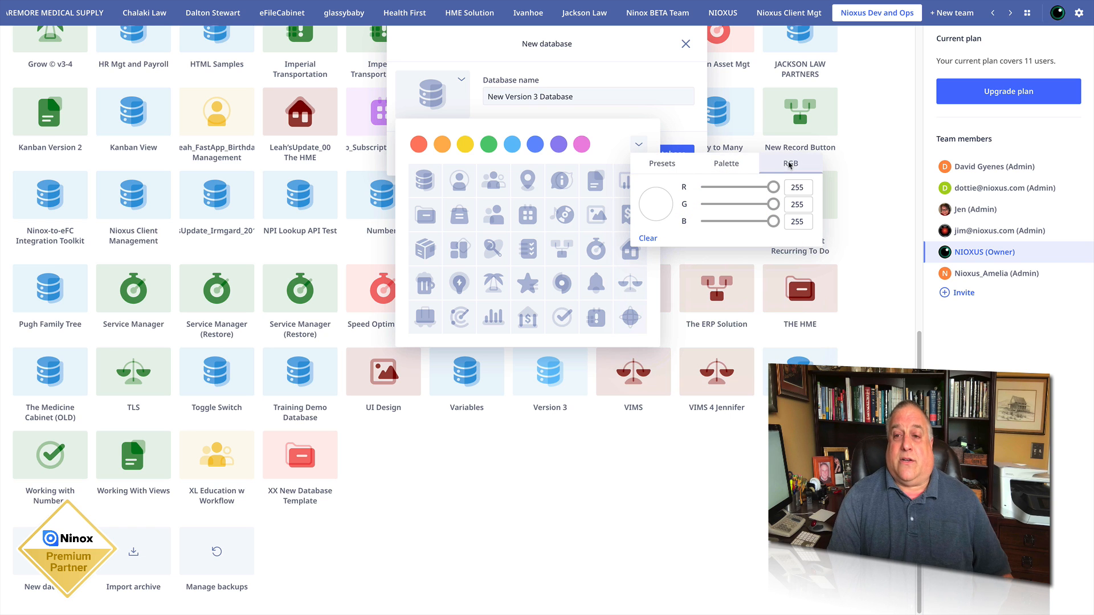
pyautogui.click(726, 165)
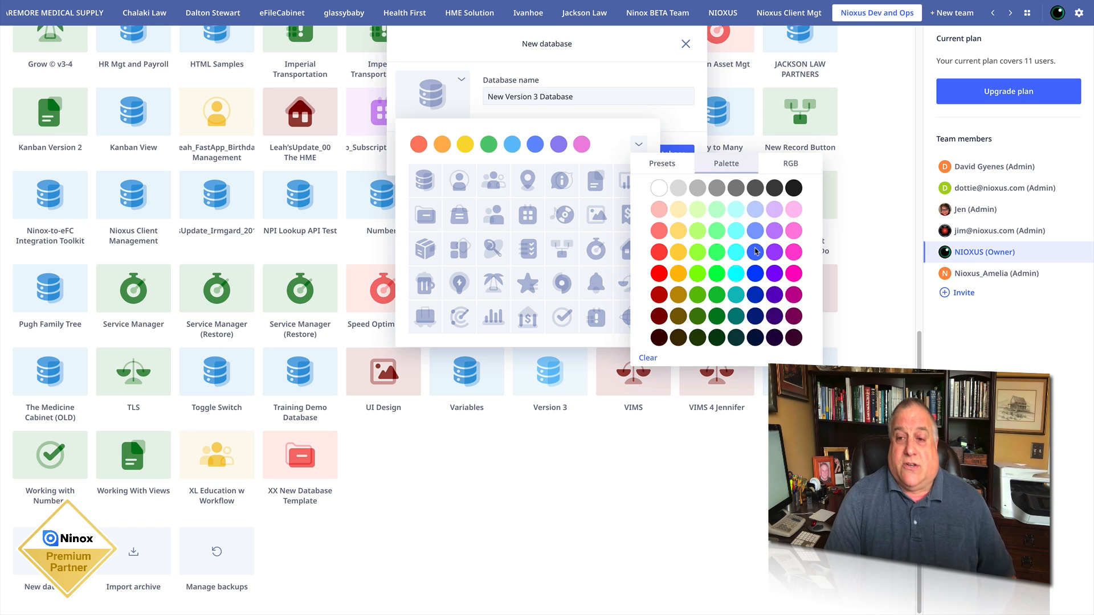
pyautogui.click(757, 317)
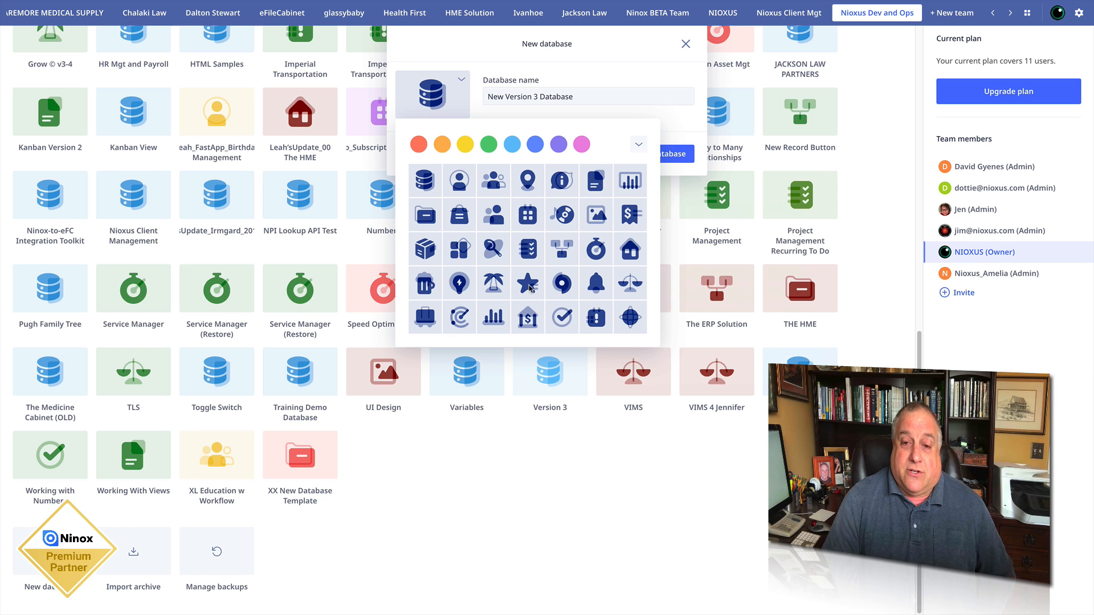
pyautogui.click(429, 217)
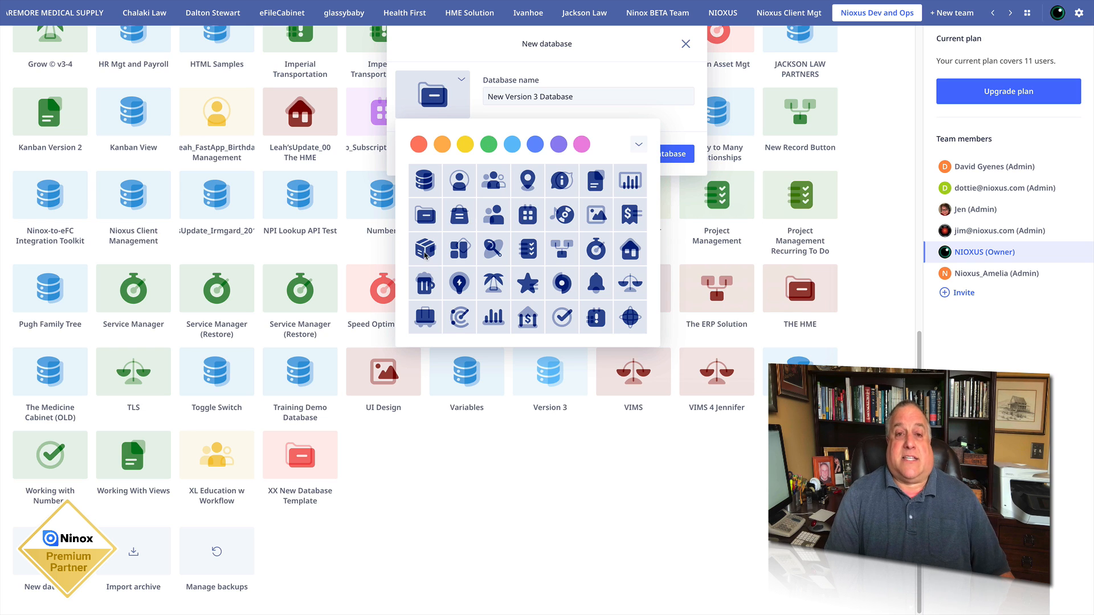
pyautogui.click(431, 102)
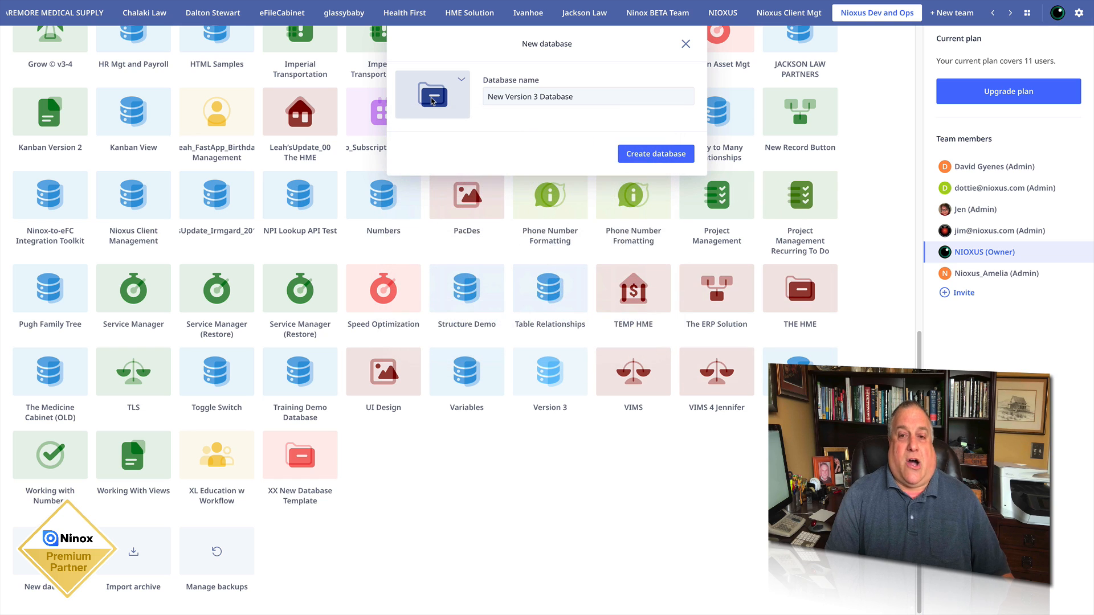
pyautogui.click(648, 155)
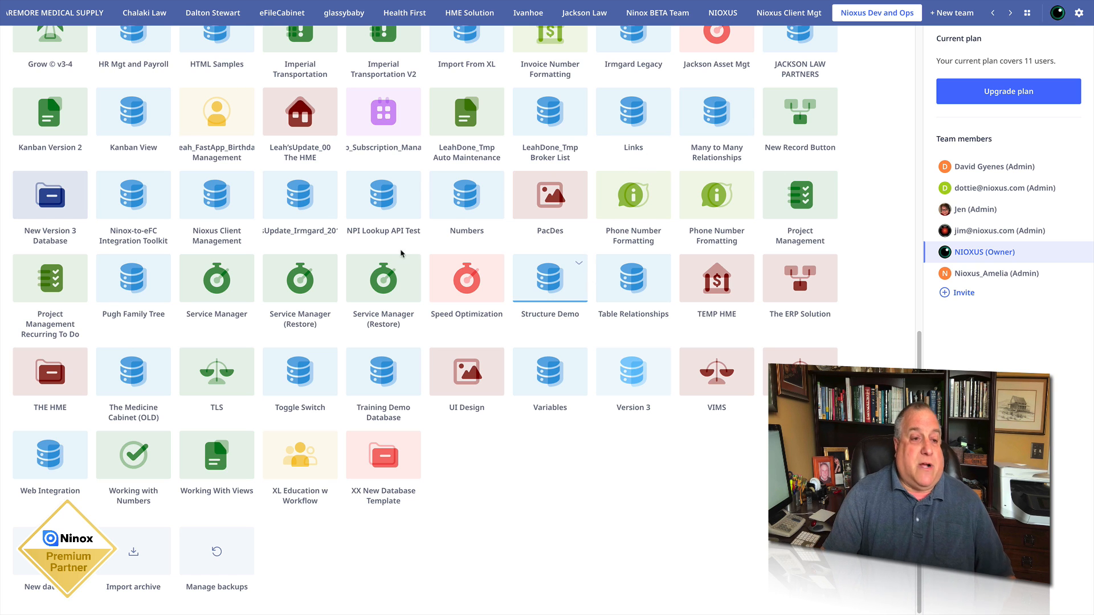
# Step: Open New Version 3 Database and create a table with the default name and a single Text field
pyautogui.click(47, 199)
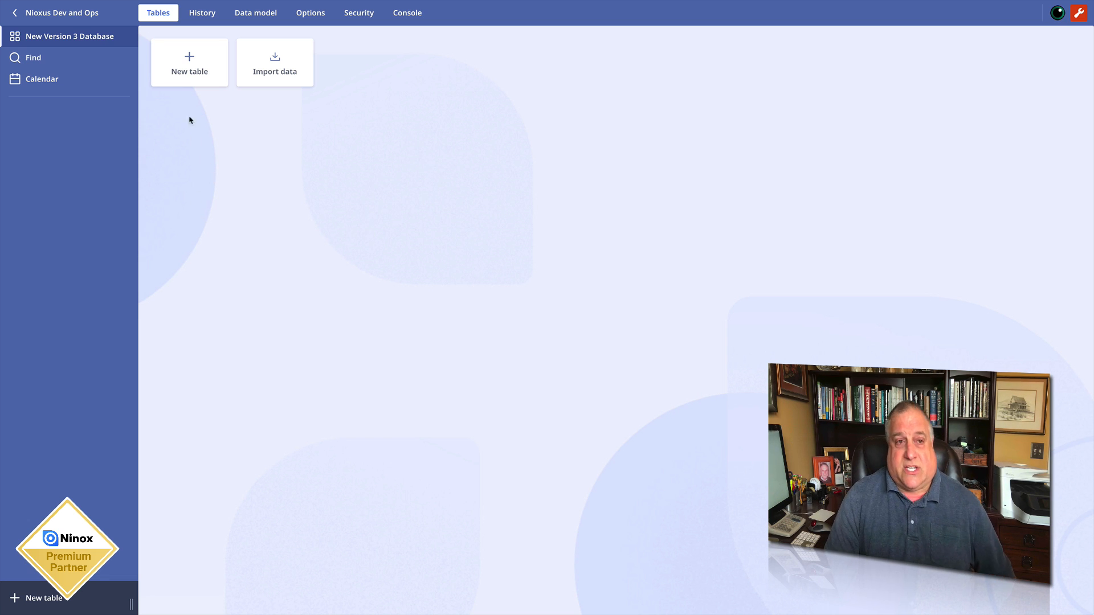
pyautogui.click(187, 69)
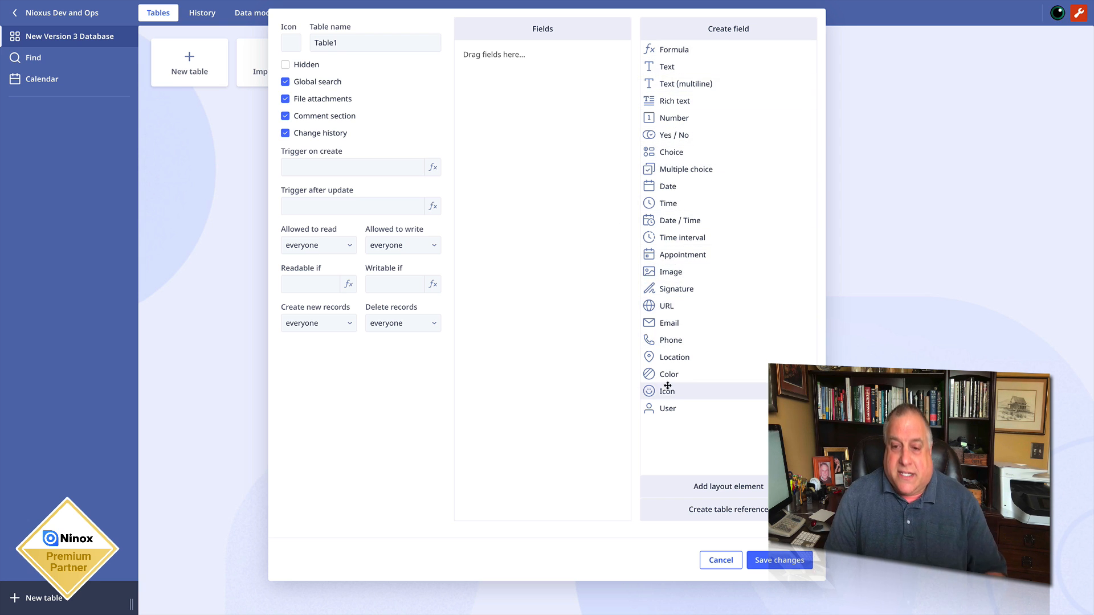
pyautogui.click(684, 486)
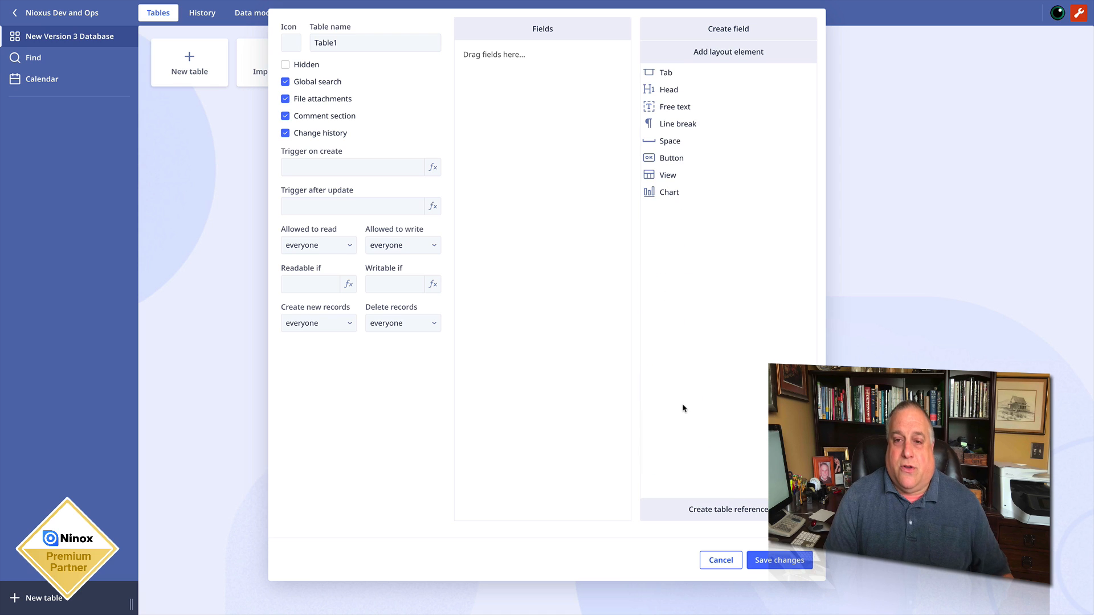
pyautogui.click(662, 510)
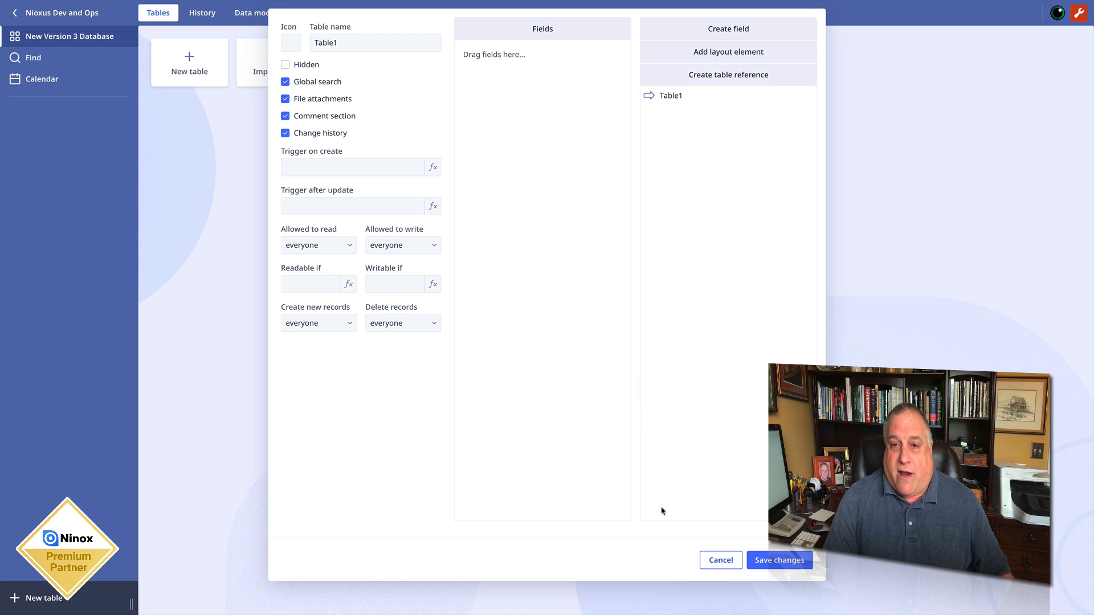
pyautogui.click(654, 34)
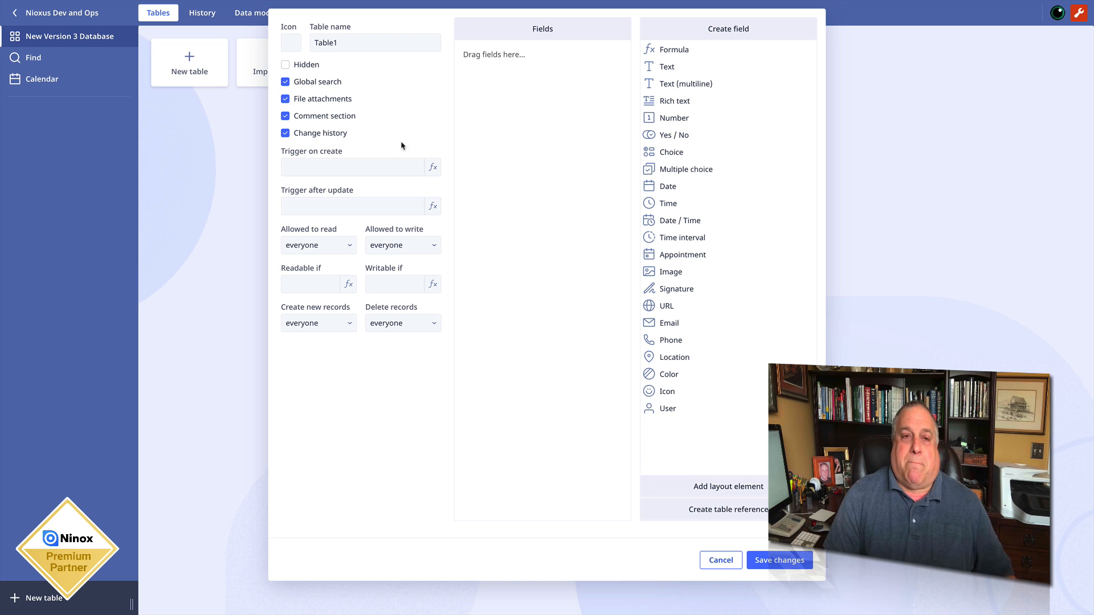
pyautogui.click(291, 44)
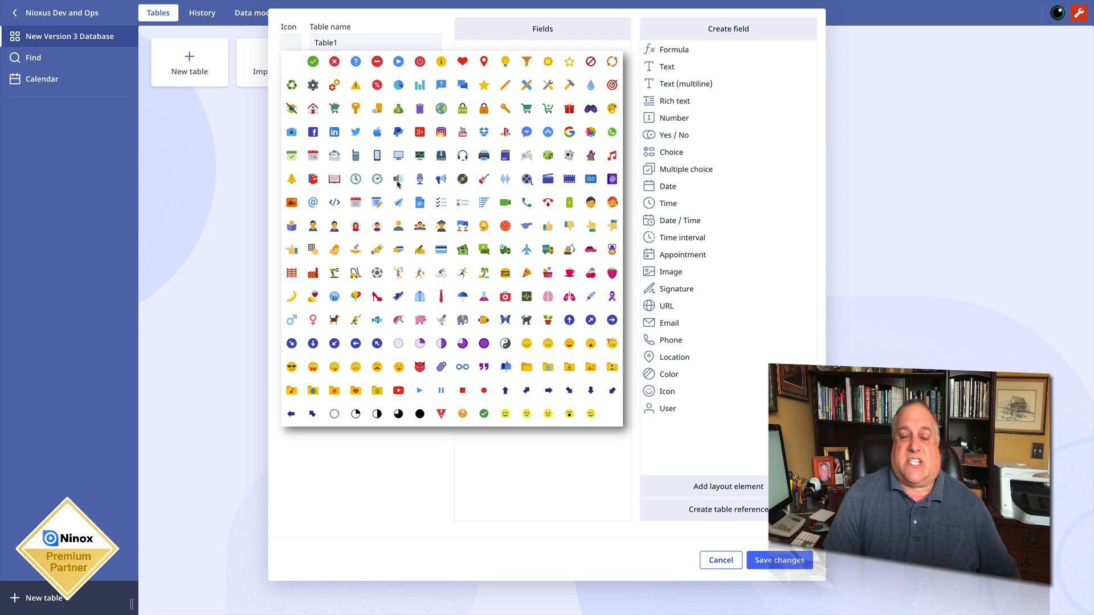
pyautogui.click(462, 479)
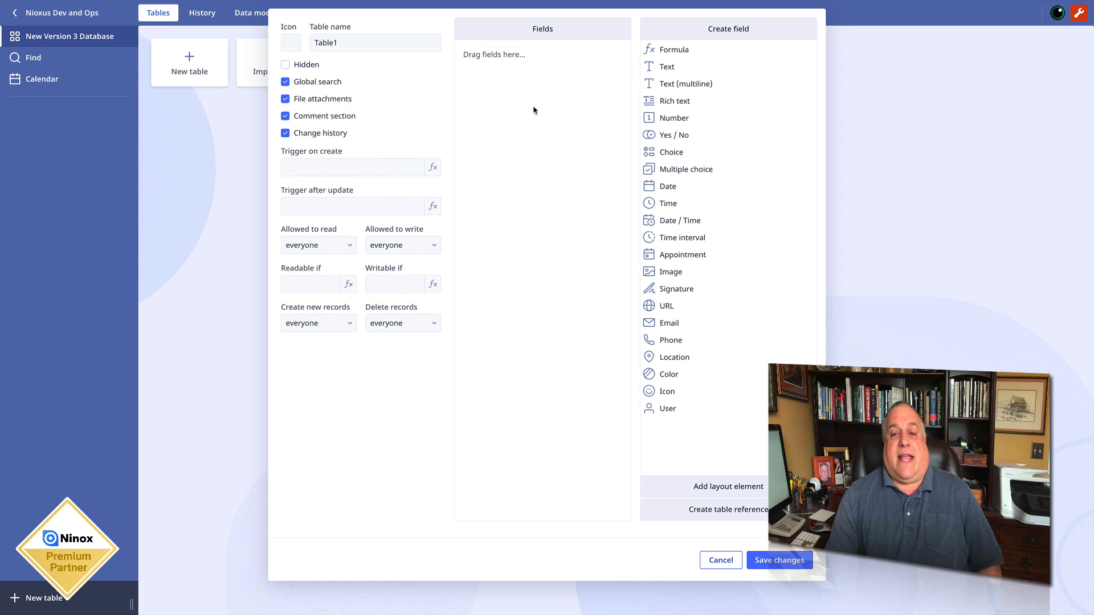
pyautogui.moveTo(664, 67); pyautogui.dragTo(537, 92)
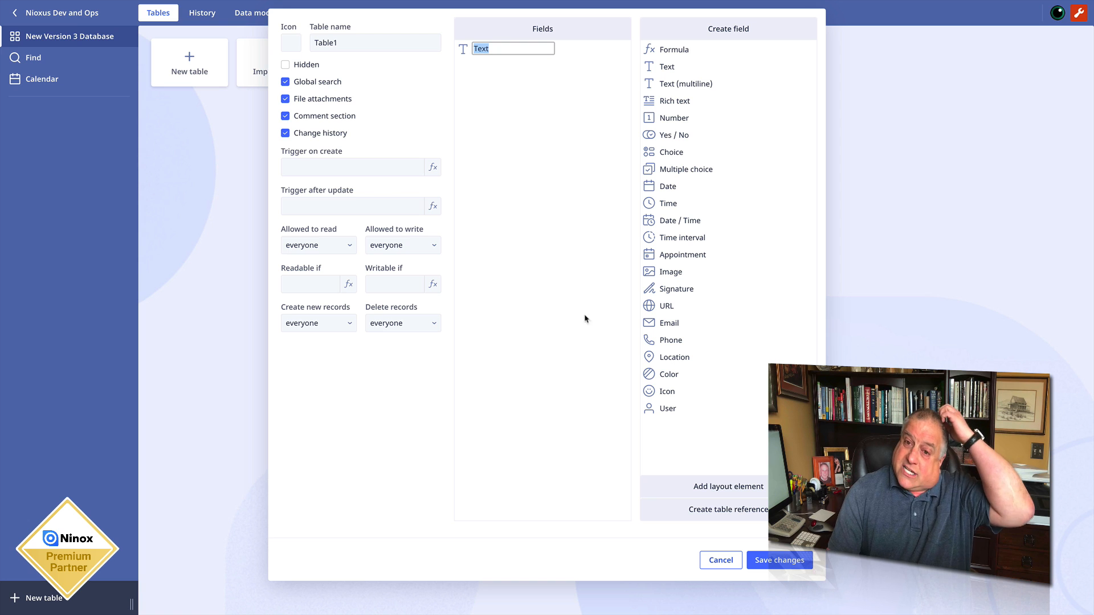
pyautogui.click(757, 561)
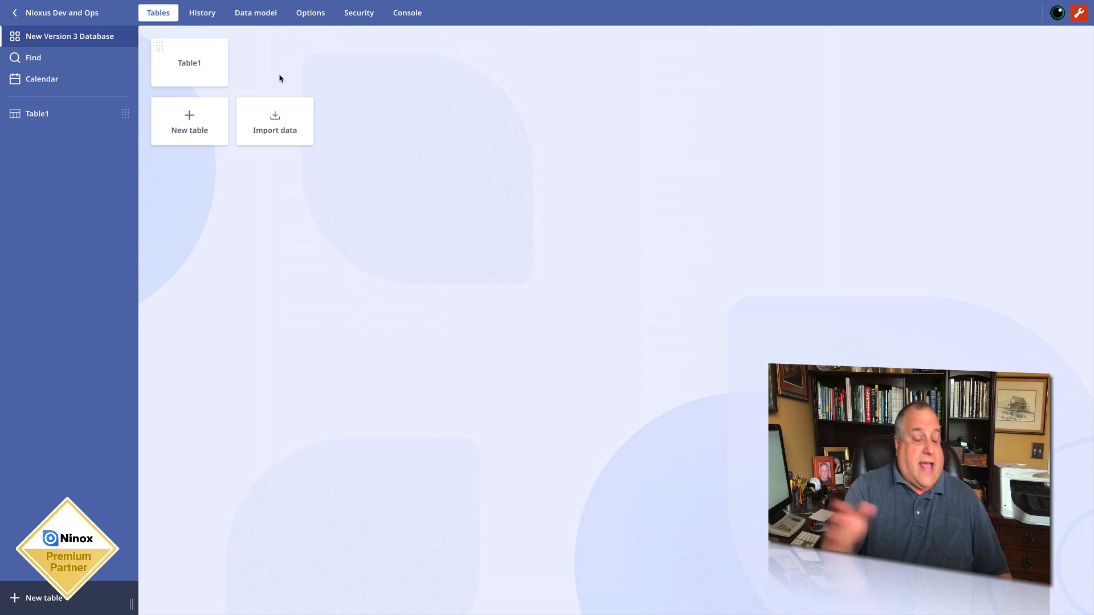
# Step: Open the new table and add a first record with a person's full name in the Text field
pyautogui.click(201, 72)
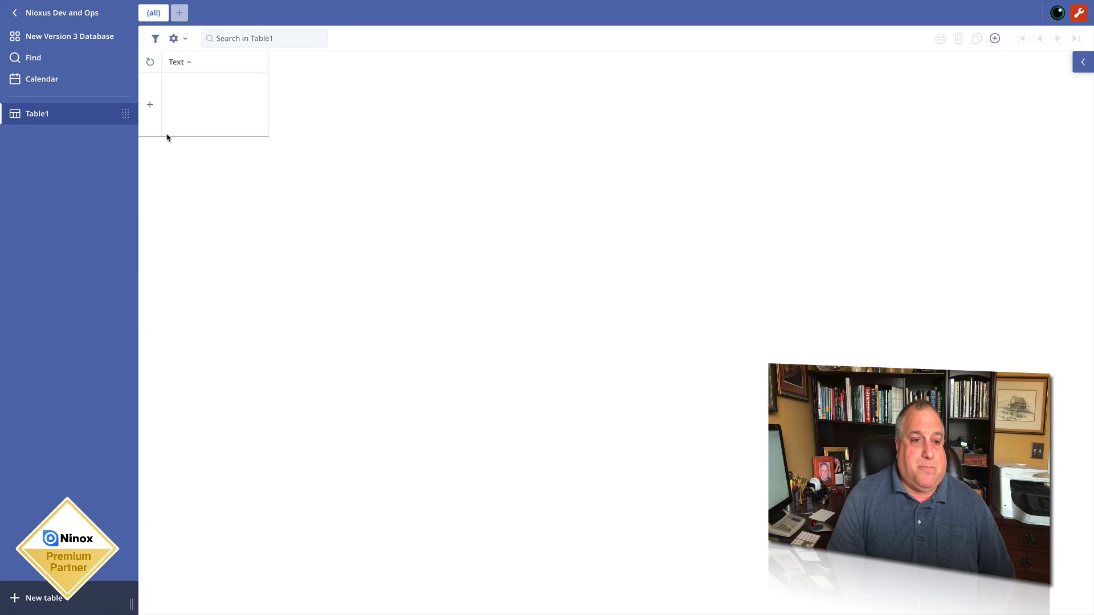
pyautogui.click(149, 106)
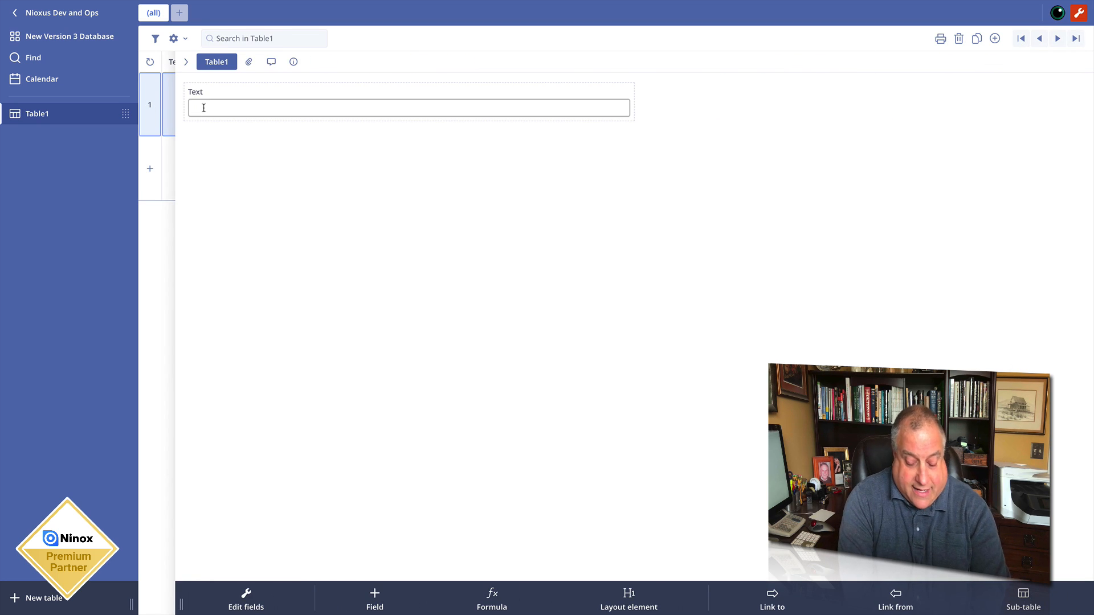
pyautogui.write('Andy Mark')
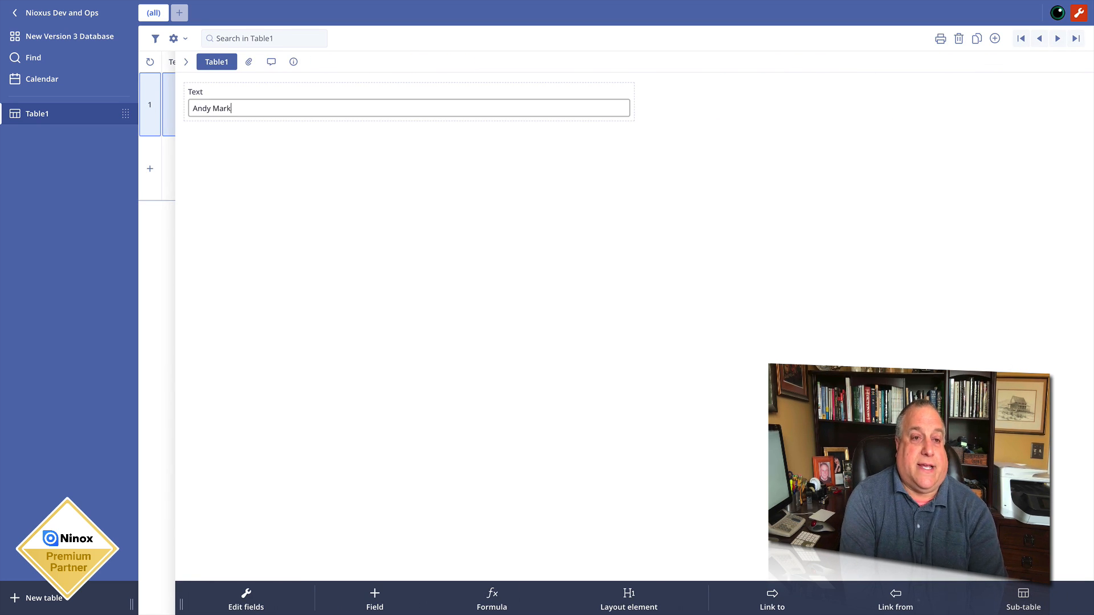
pyautogui.write('s')
pyautogui.click(213, 147)
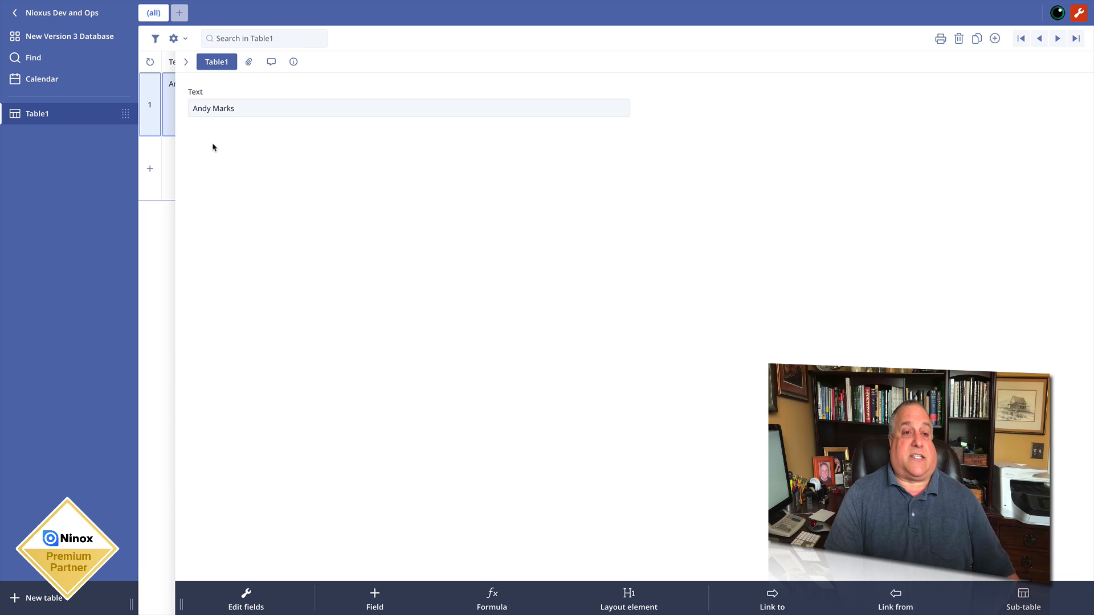
pyautogui.click(185, 62)
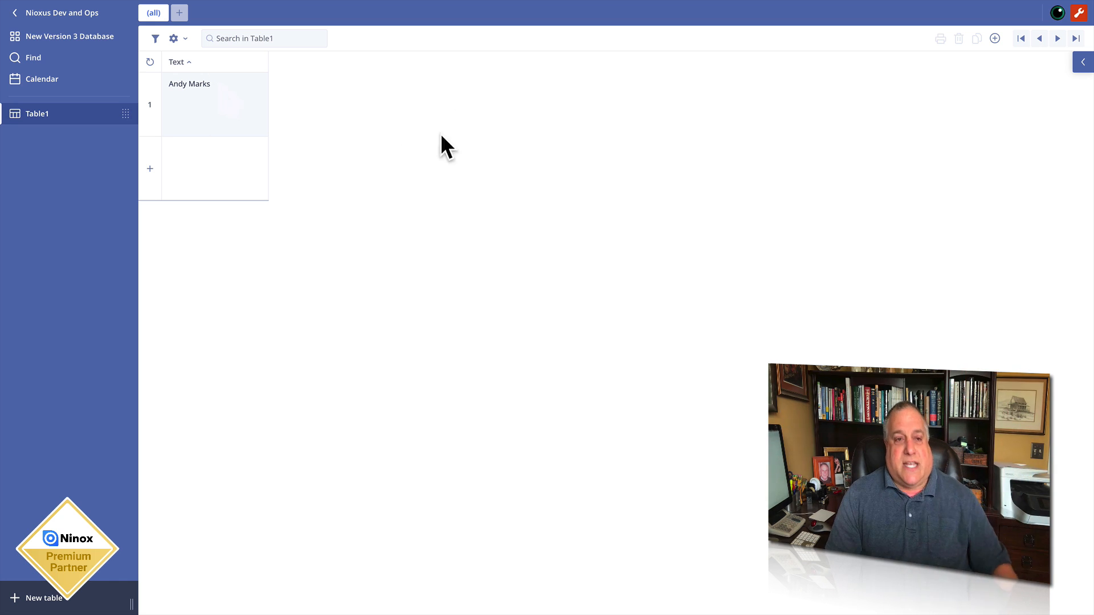
# Step: Add a second record with another person's full name in the Text field
pyautogui.click(223, 188)
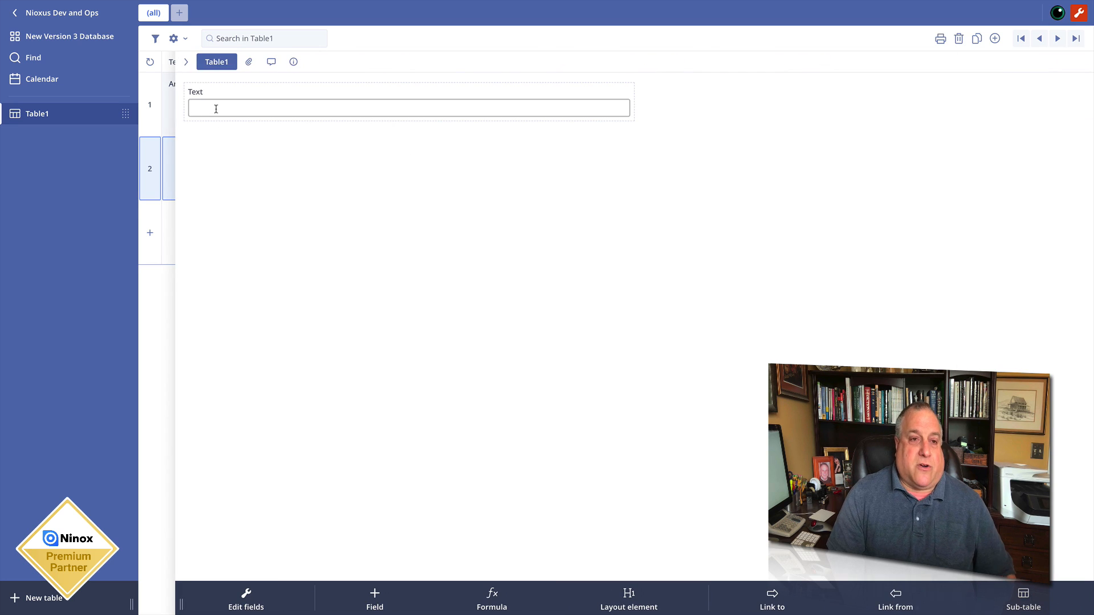
pyautogui.write('Jim')
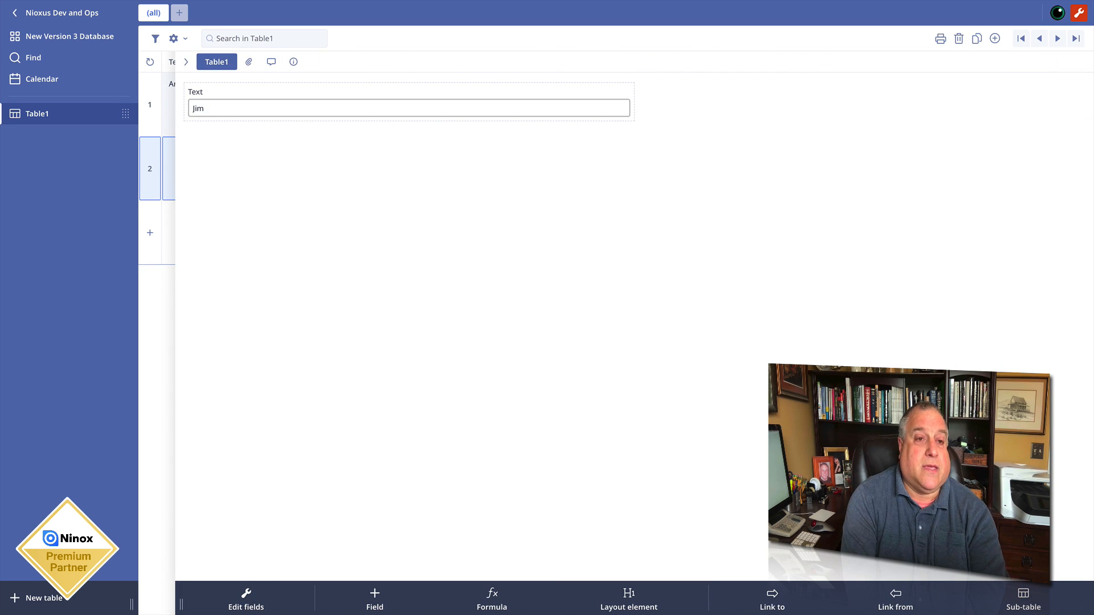
pyautogui.write(' SMith')
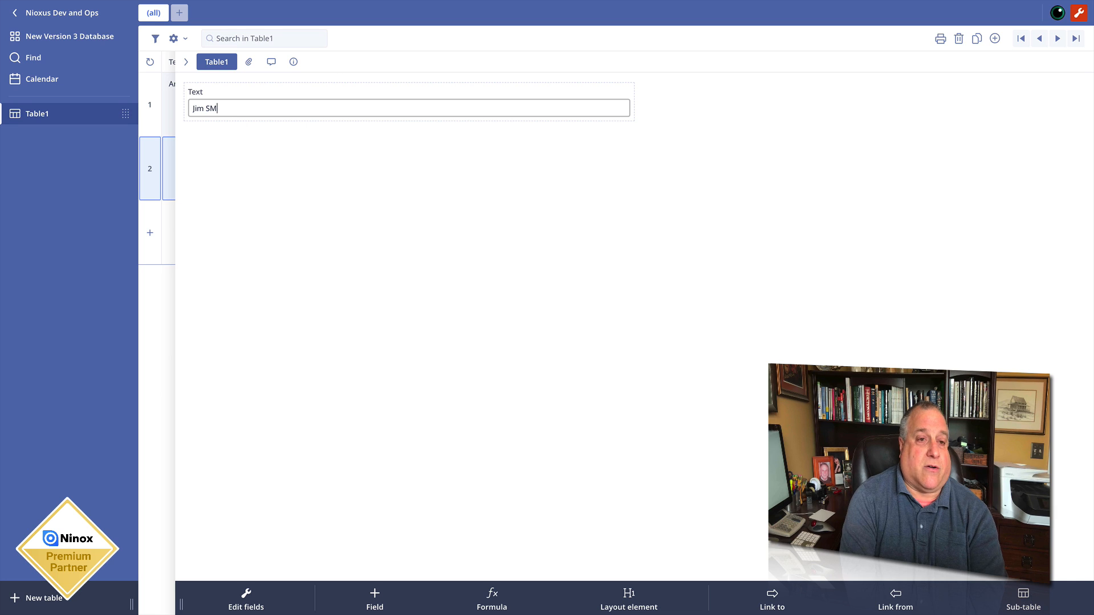
pyautogui.press('BackSpace')
pyautogui.write('mith')
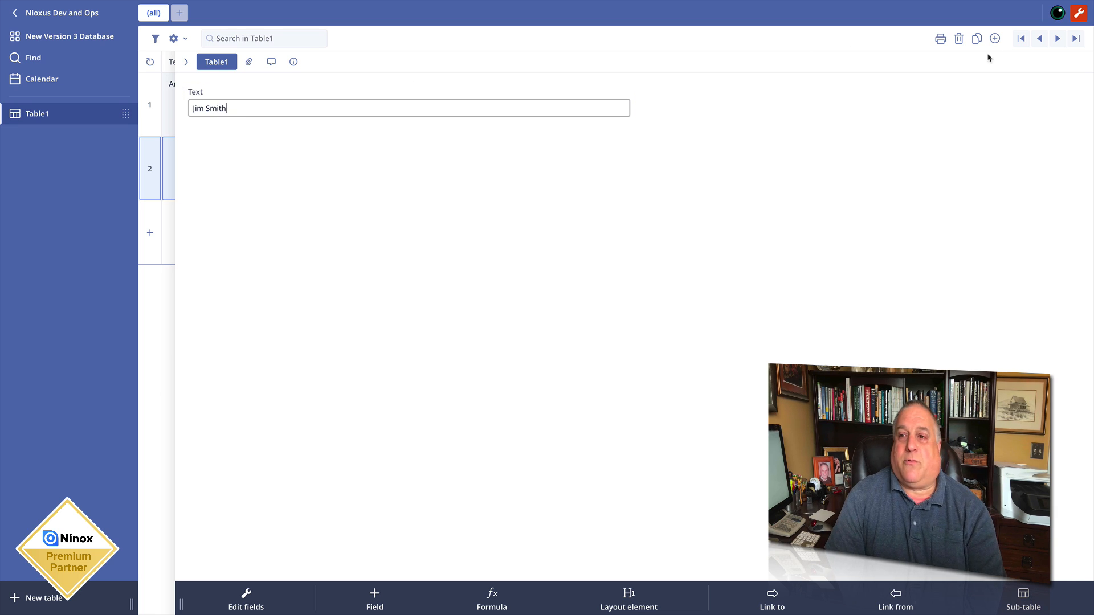
# Step: Add a third record with a different person's full name in the Text field
pyautogui.click(995, 39)
pyautogui.click(212, 109)
pyautogui.write('Abbey Jones')
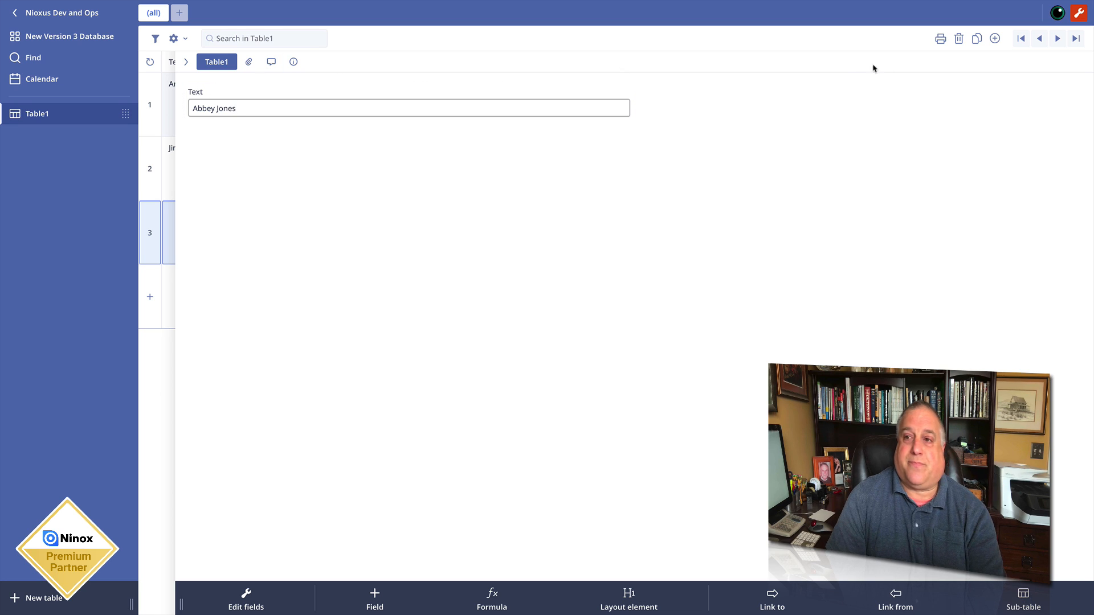
# Step: Add a fourth record with another person's full name in the Text field and return to the table view
pyautogui.click(990, 41)
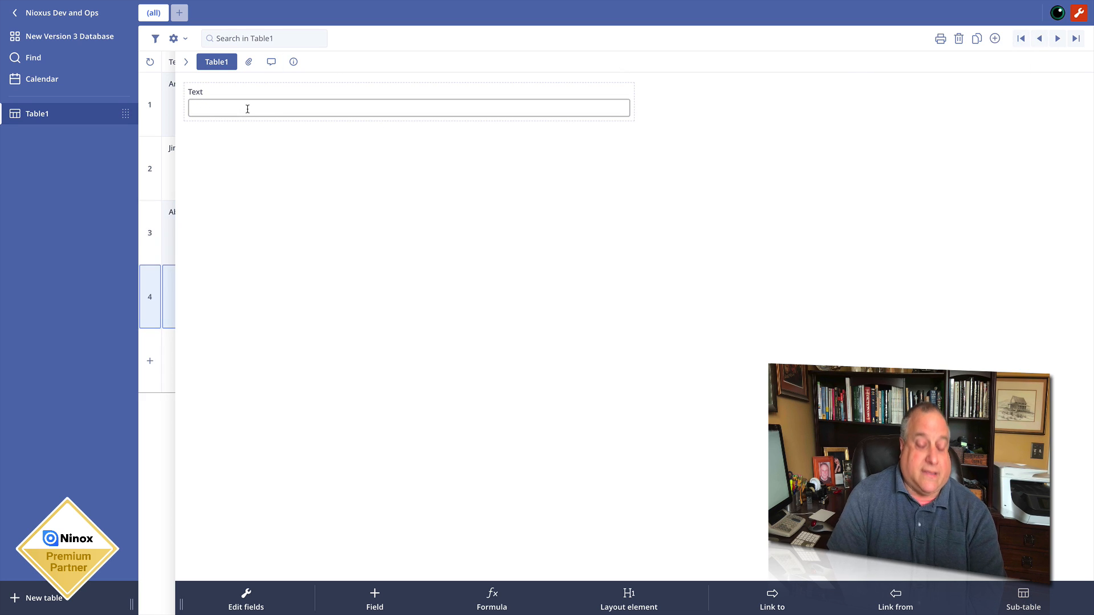
pyautogui.write('Rober')
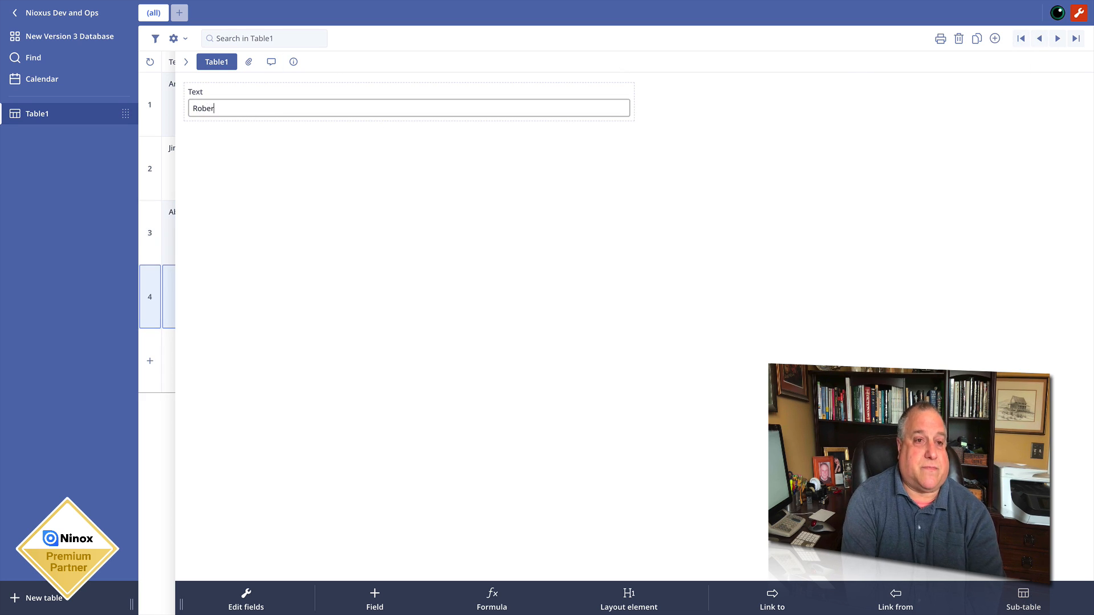
pyautogui.write('t Jackson')
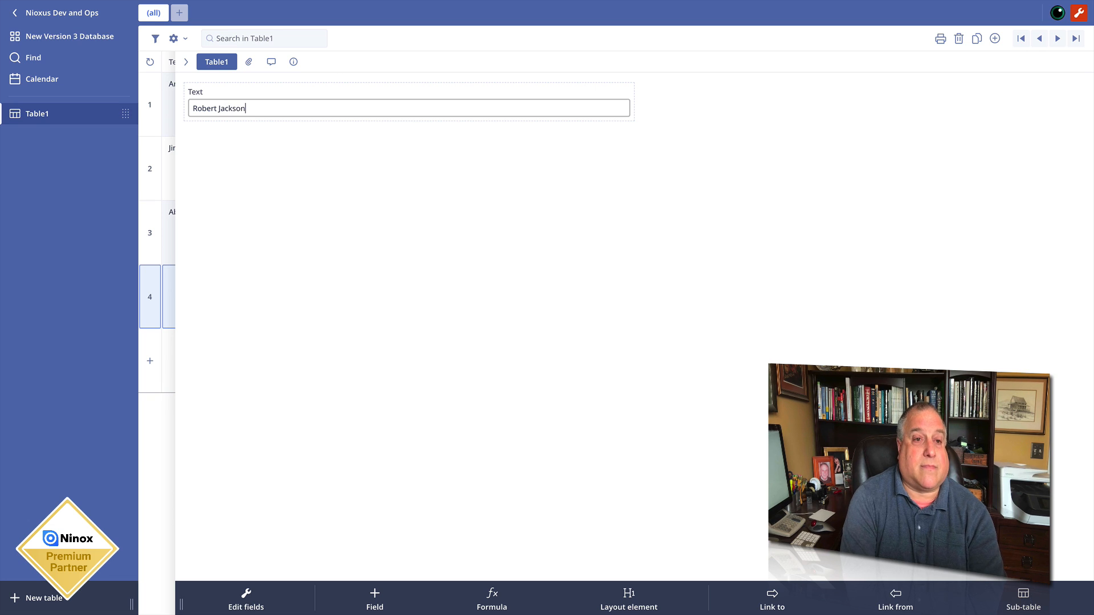
pyautogui.click(186, 63)
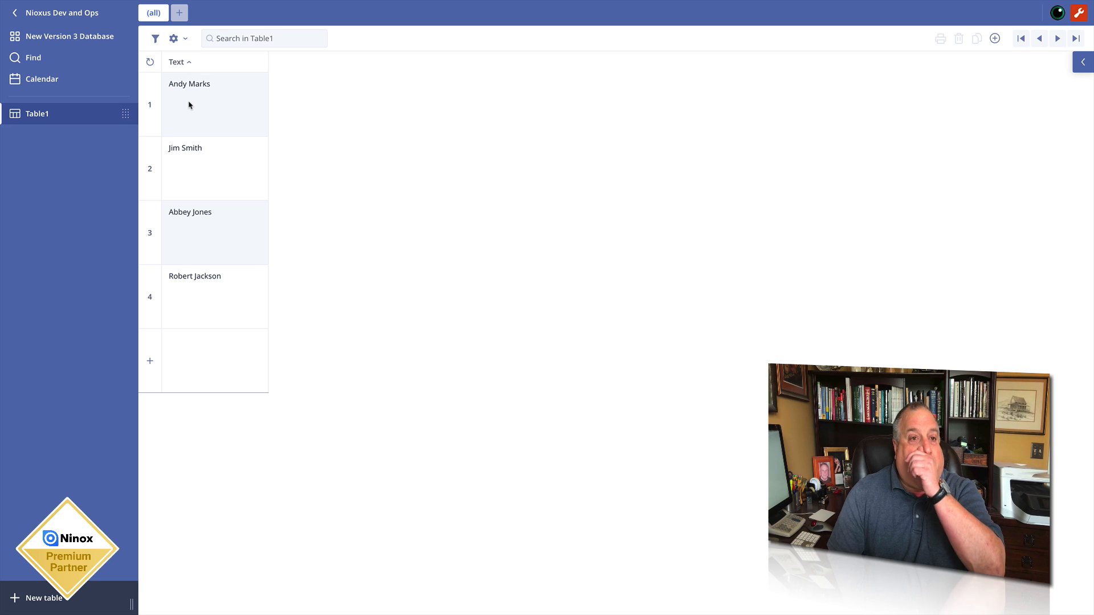
# Step: Examine how the record form opens over the table and collapses again, using the third and first records
pyautogui.click(196, 234)
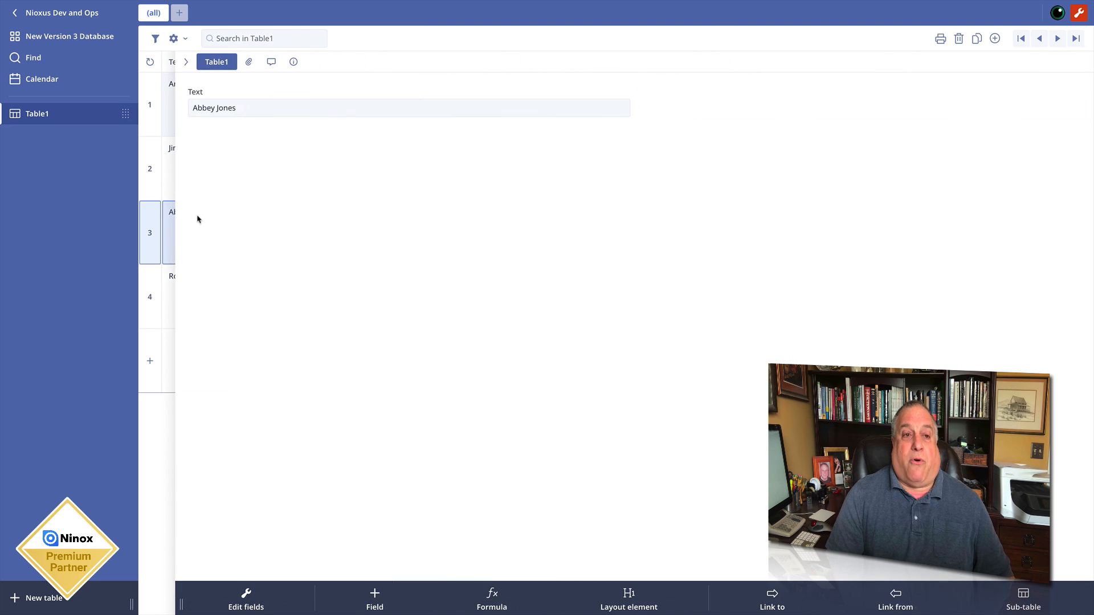
pyautogui.click(186, 65)
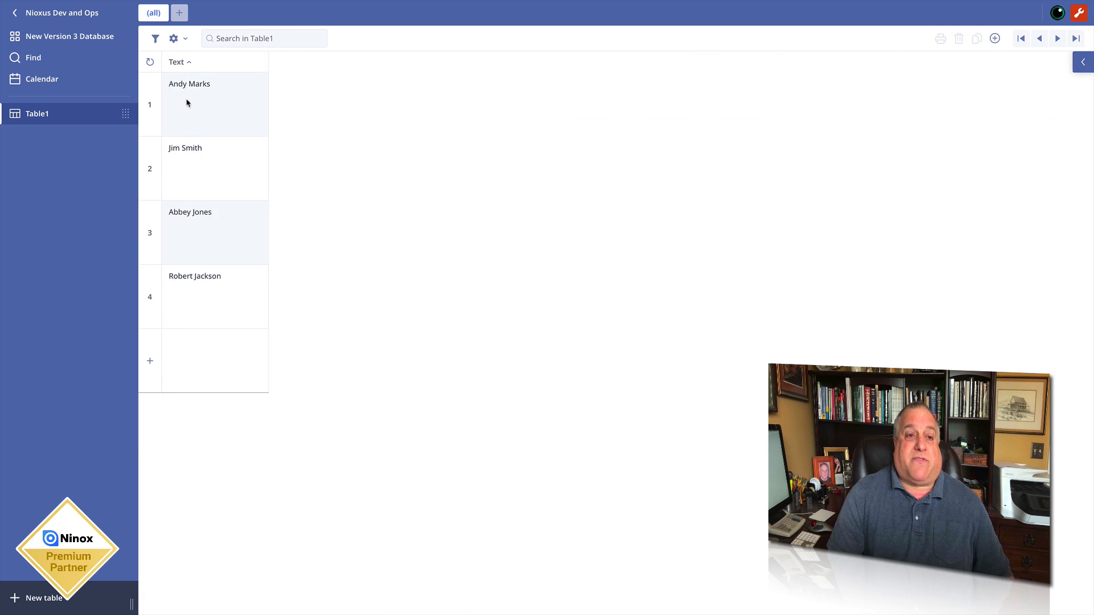
pyautogui.click(188, 100)
pyautogui.click(185, 62)
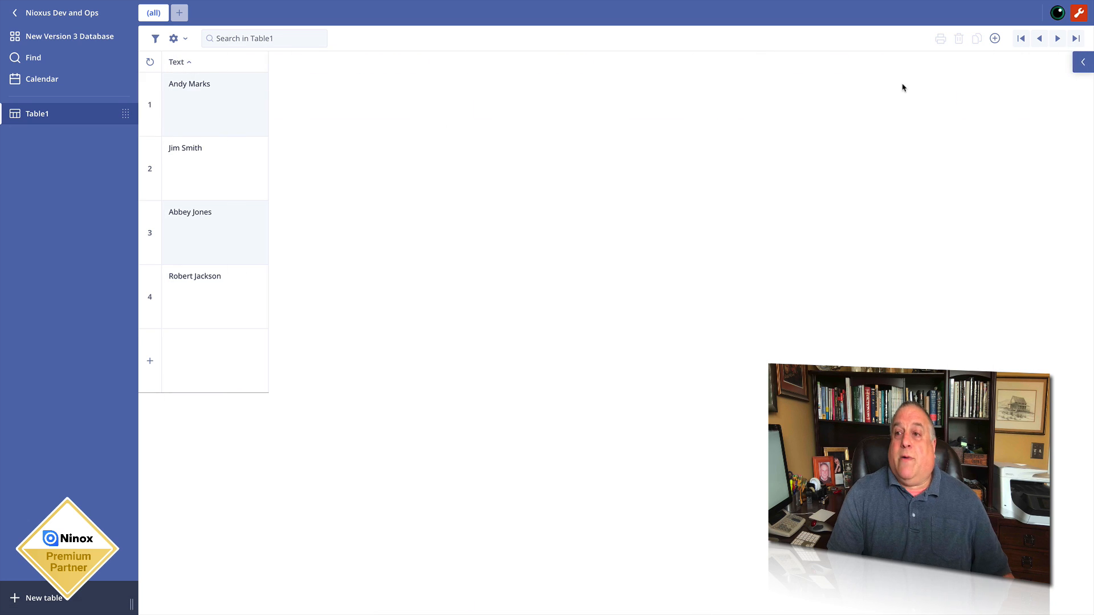
pyautogui.click(1082, 69)
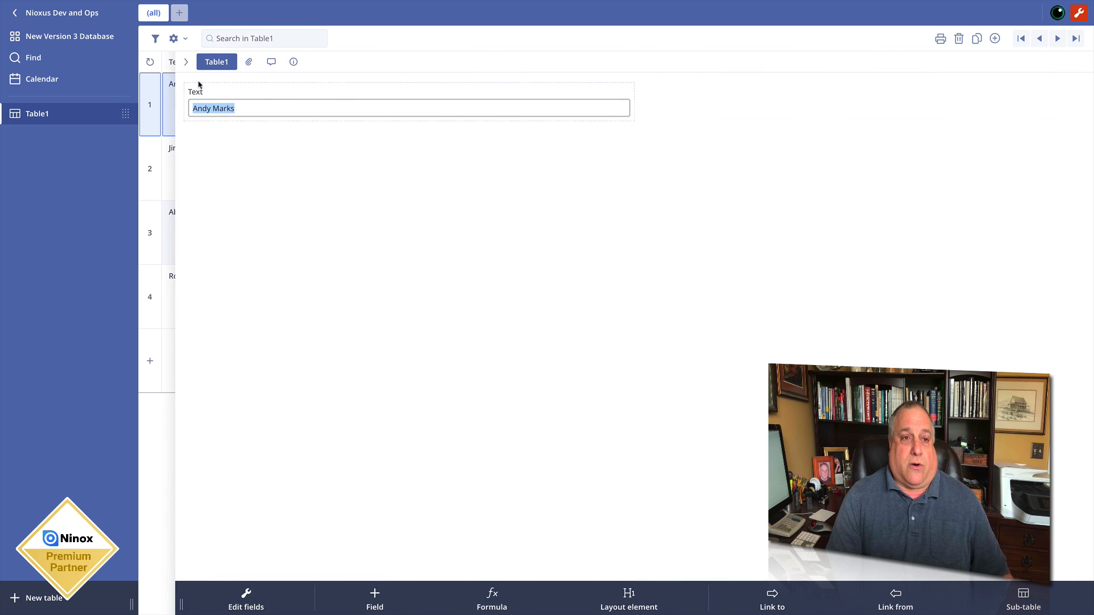
pyautogui.click(185, 63)
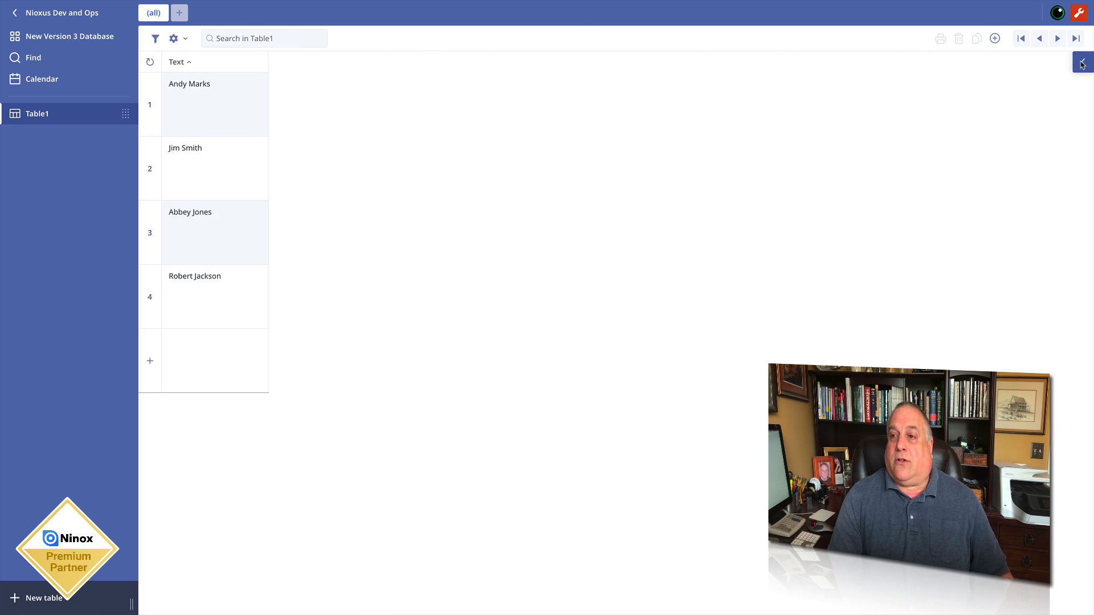
pyautogui.click(1083, 64)
pyautogui.click(189, 63)
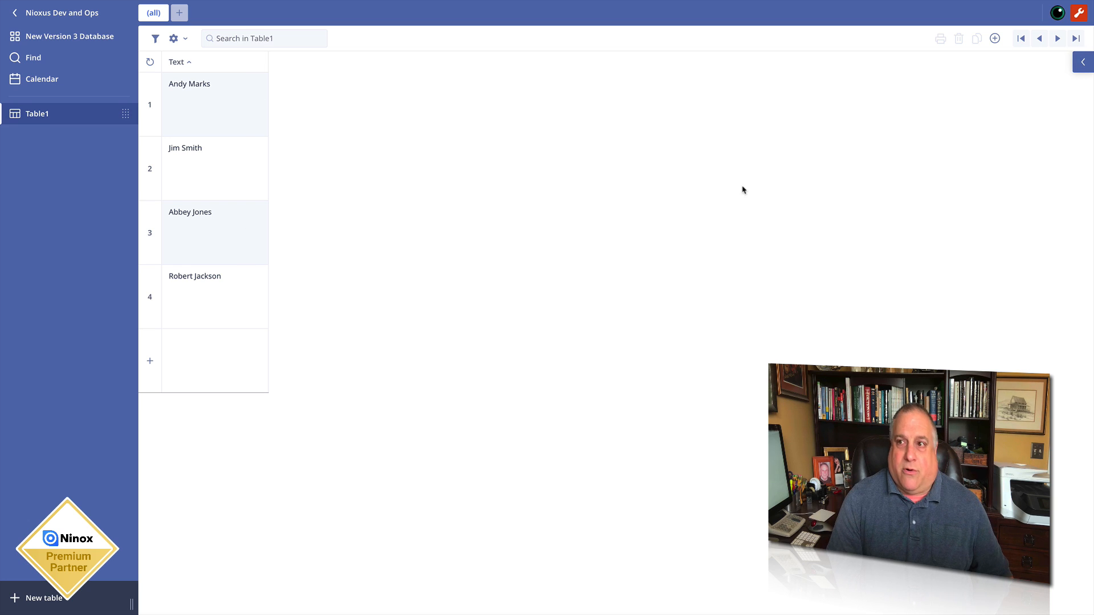
pyautogui.click(1083, 62)
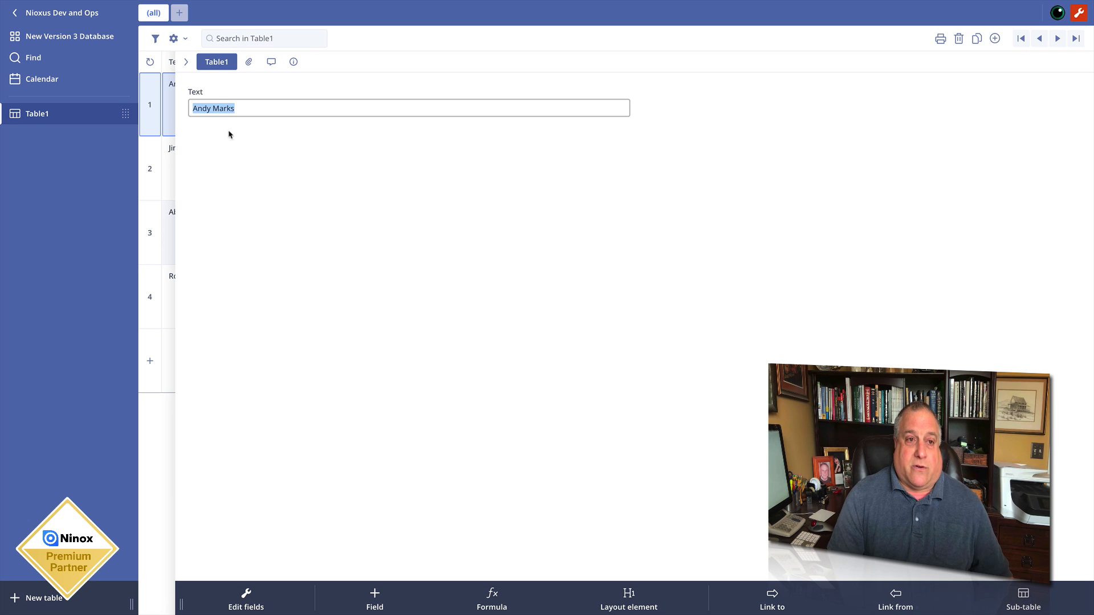
pyautogui.click(186, 63)
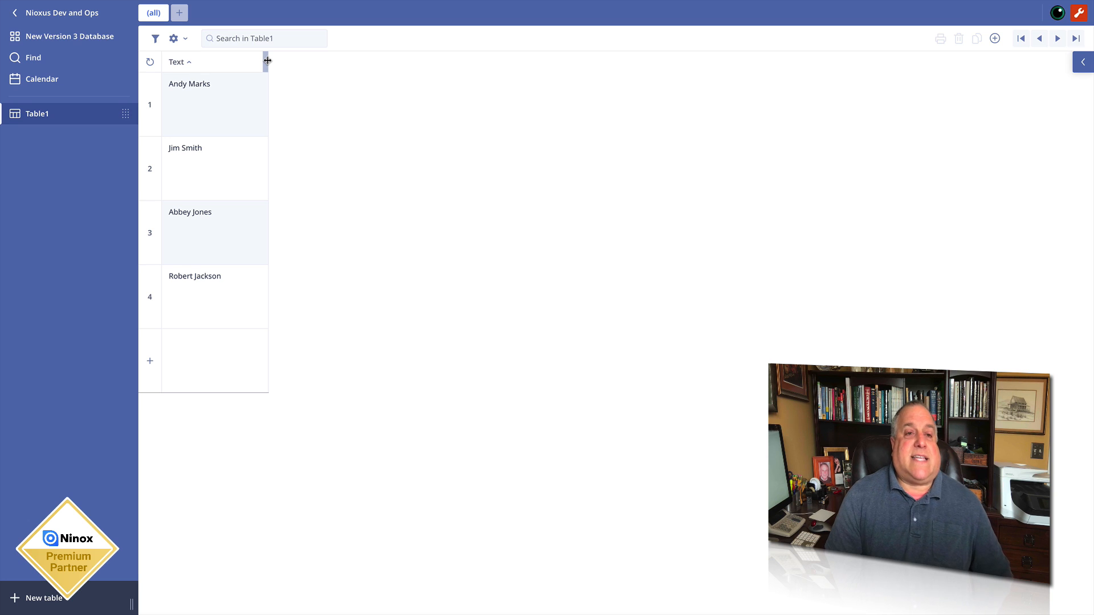
# Step: Widen the Text column and add a fifth record with the copied Lorem ipsum paragraph in its Text field
pyautogui.moveTo(267, 60); pyautogui.dragTo(331, 107)
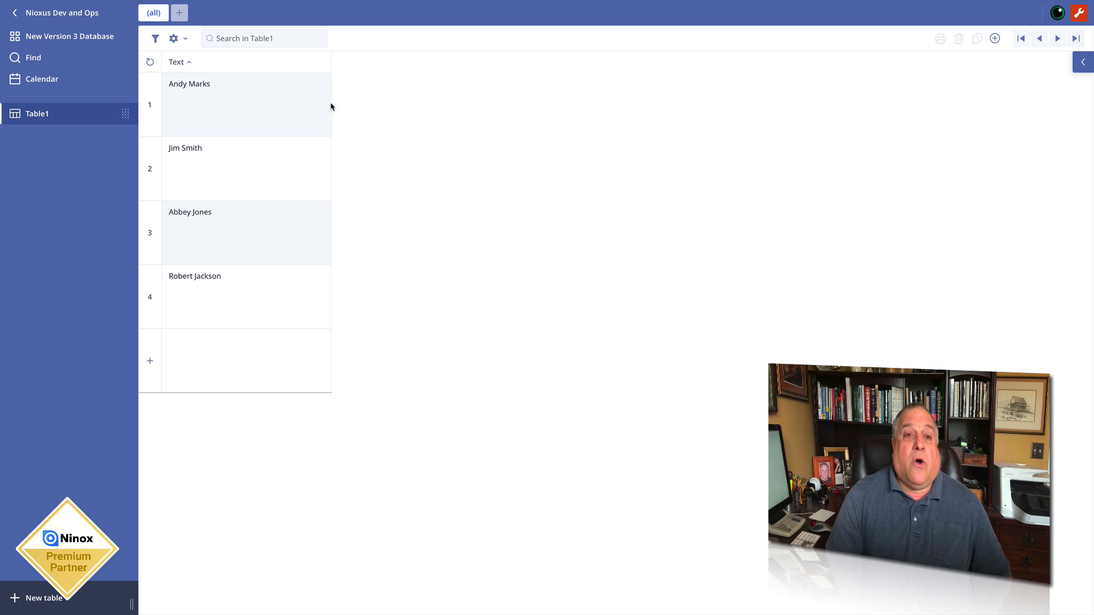
pyautogui.click(149, 363)
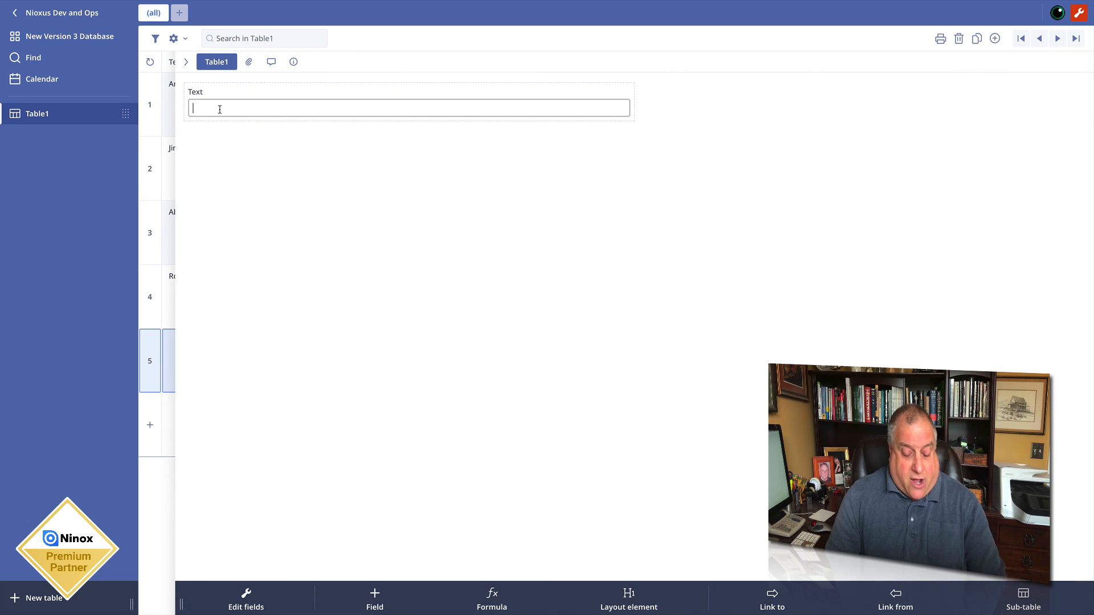
pyautogui.hotkey('ctrl', 'v')
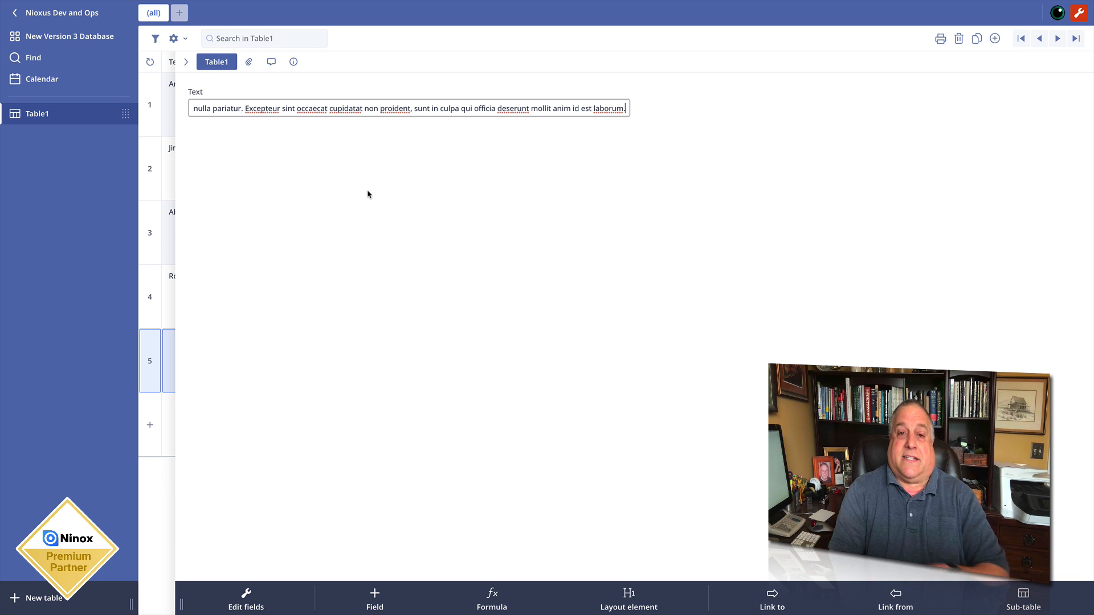
pyautogui.click(188, 62)
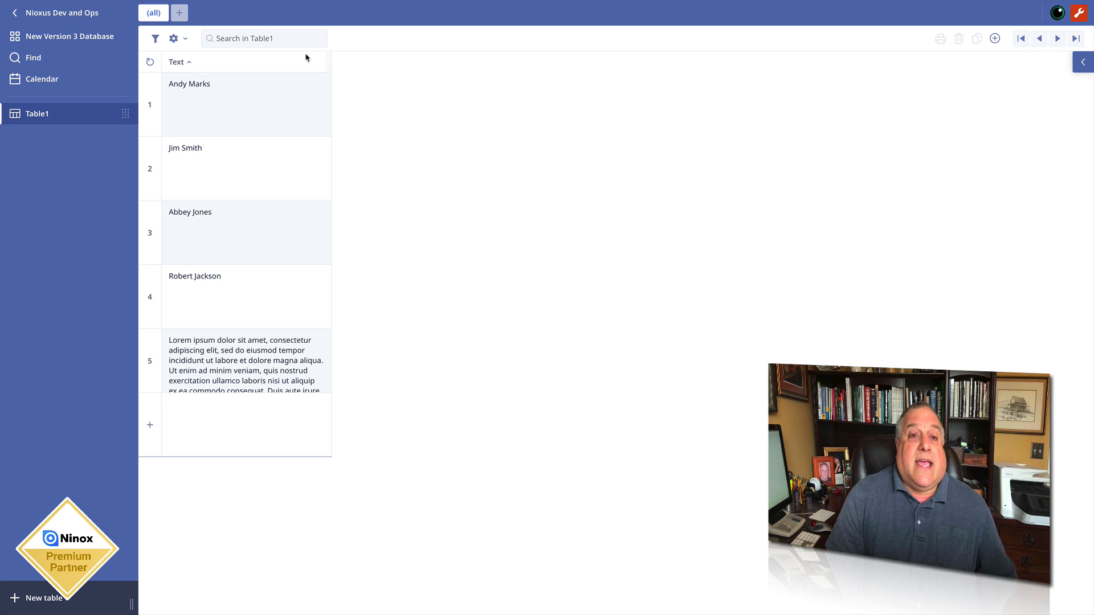
# Step: Adjust the row height and widen the Text column until the whole Lorem ipsum paragraph fits in its row
pyautogui.moveTo(330, 58); pyautogui.dragTo(416, 137)
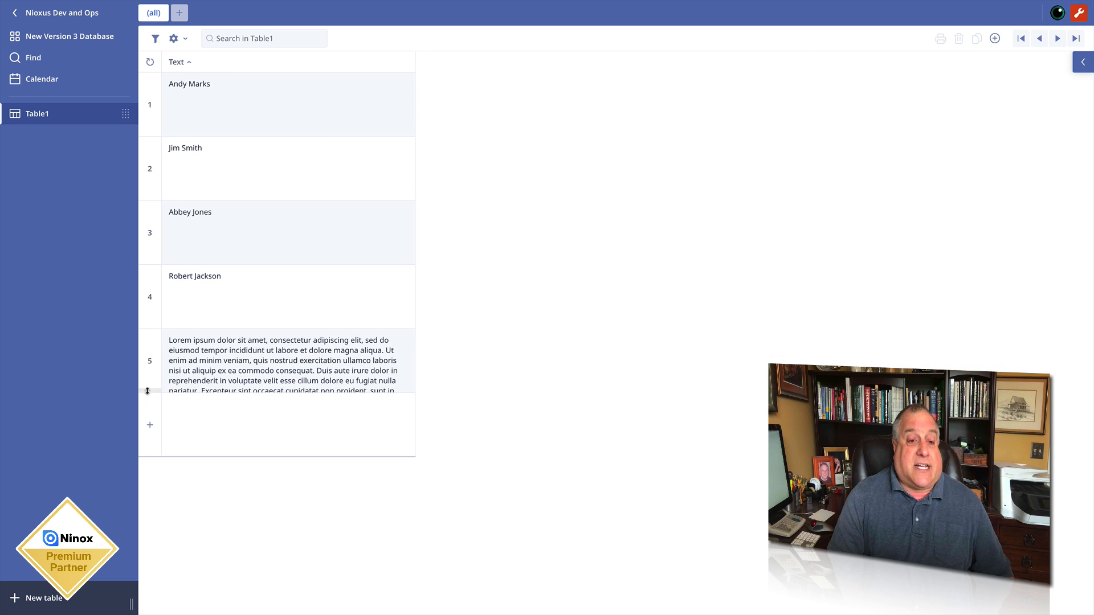
pyautogui.moveTo(147, 391); pyautogui.dragTo(164, 373)
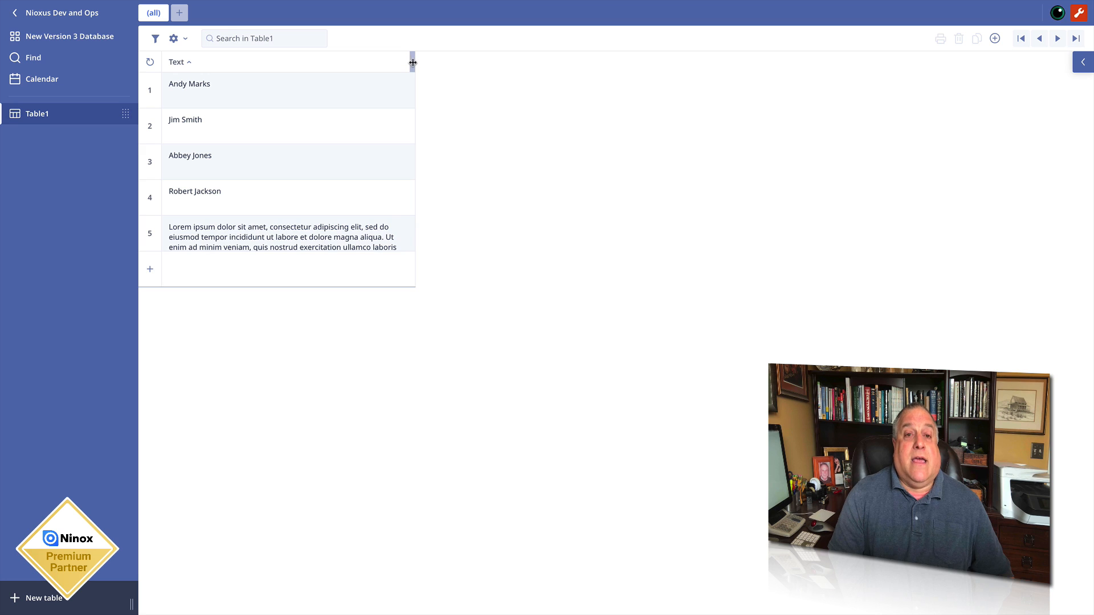
pyautogui.moveTo(413, 62); pyautogui.dragTo(442, 123)
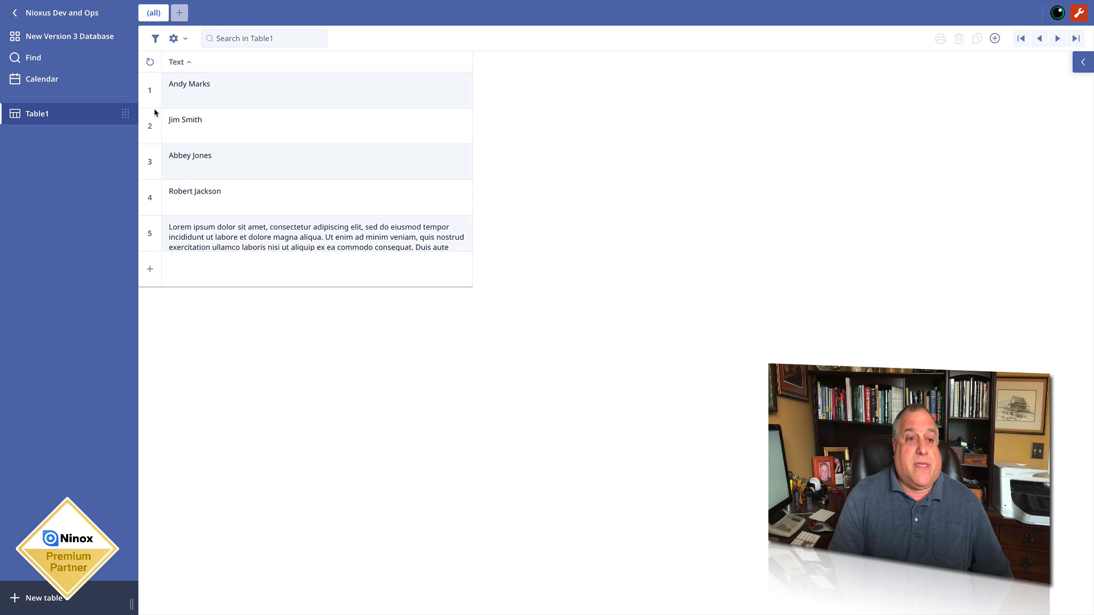
pyautogui.moveTo(149, 109); pyautogui.dragTo(147, 195)
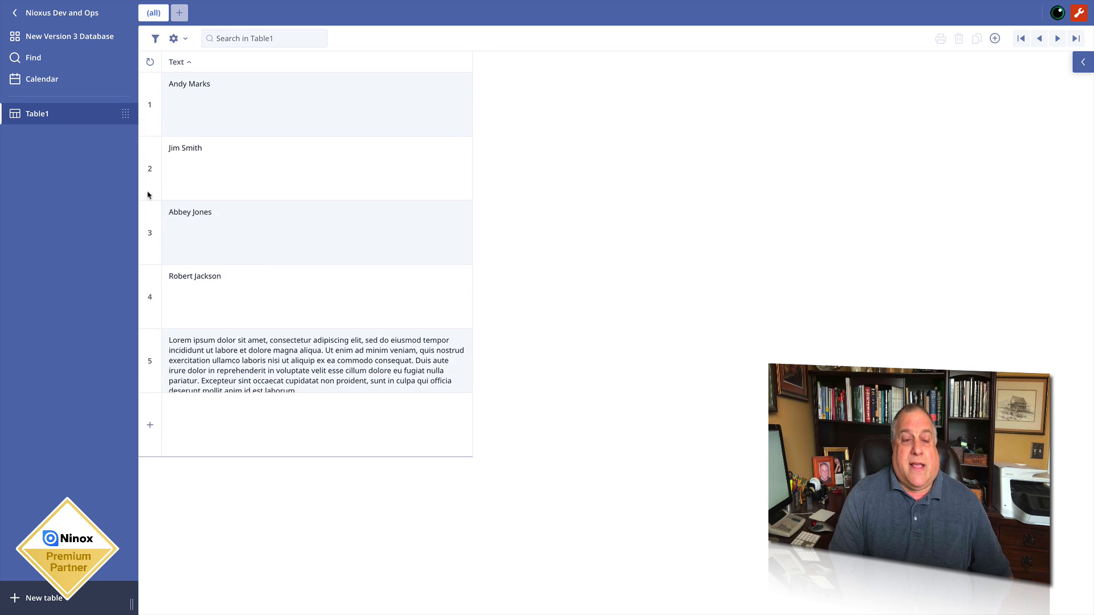
pyautogui.moveTo(151, 140)
pyautogui.mouseDown()
pyautogui.moveTo(151, 91)
pyautogui.moveTo(158, 189)
pyautogui.moveTo(164, 51)
pyautogui.moveTo(166, 156)
pyautogui.mouseUp()
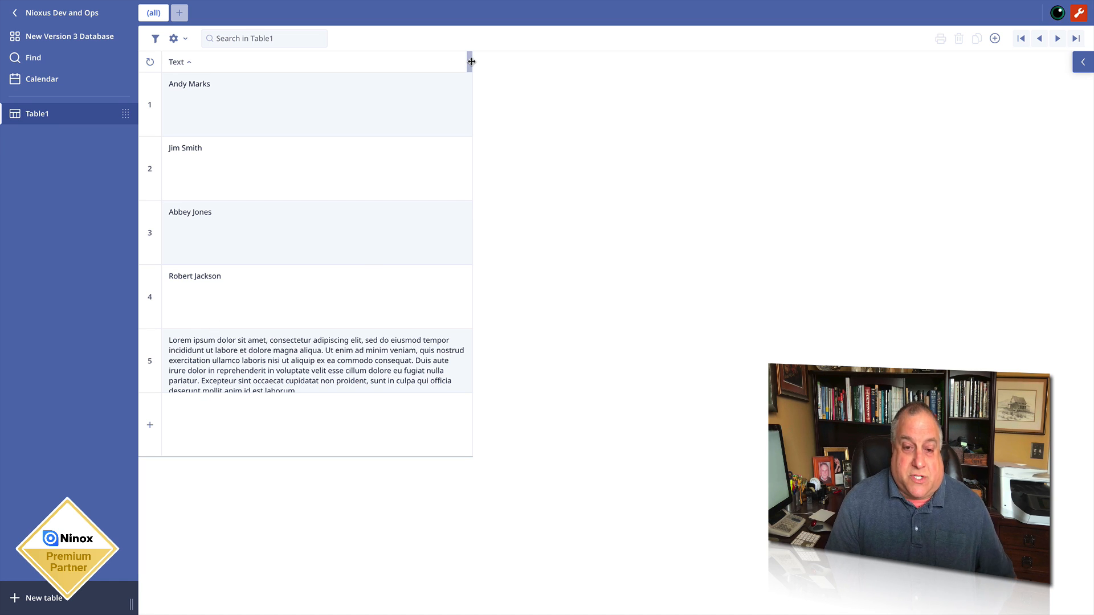
pyautogui.moveTo(471, 62); pyautogui.dragTo(504, 84)
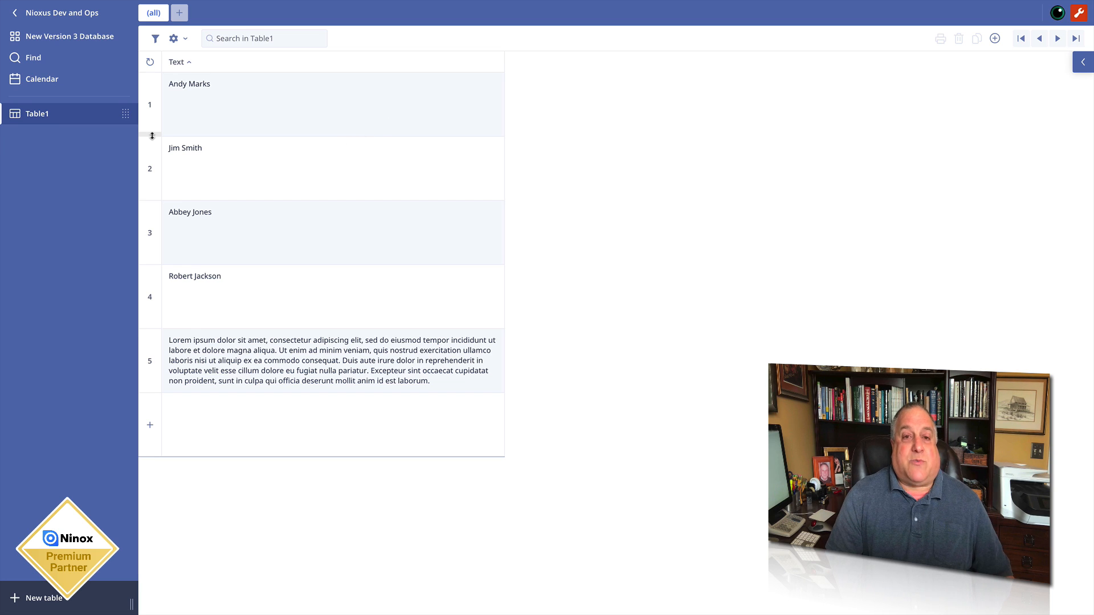
pyautogui.click(503, 60)
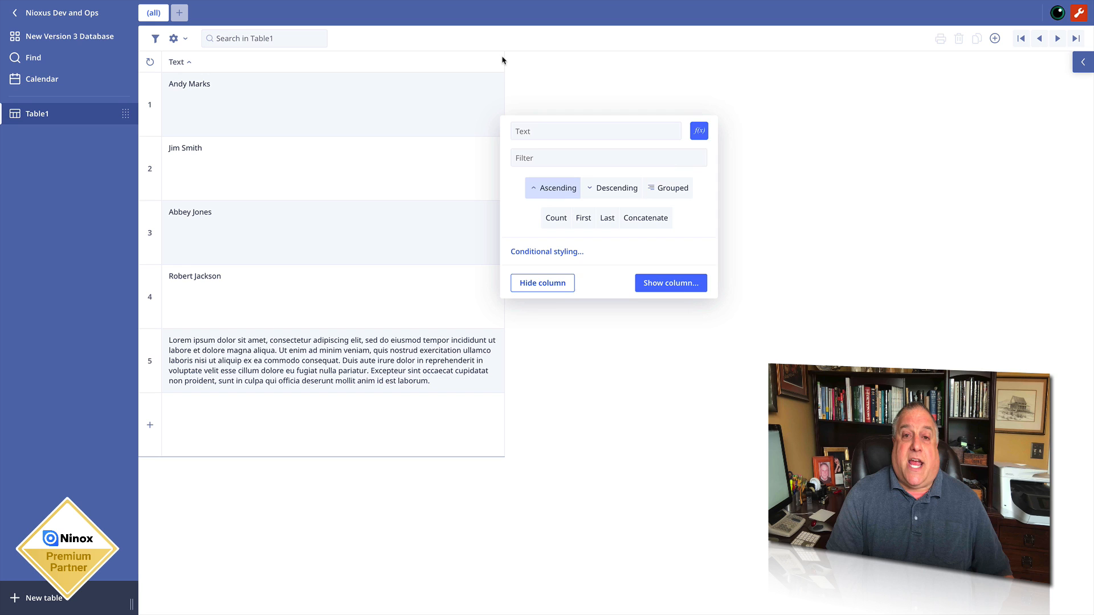
pyautogui.click(524, 94)
pyautogui.moveTo(504, 55)
pyautogui.mouseDown()
pyautogui.moveTo(421, 67)
pyautogui.moveTo(522, 66)
pyautogui.mouseUp()
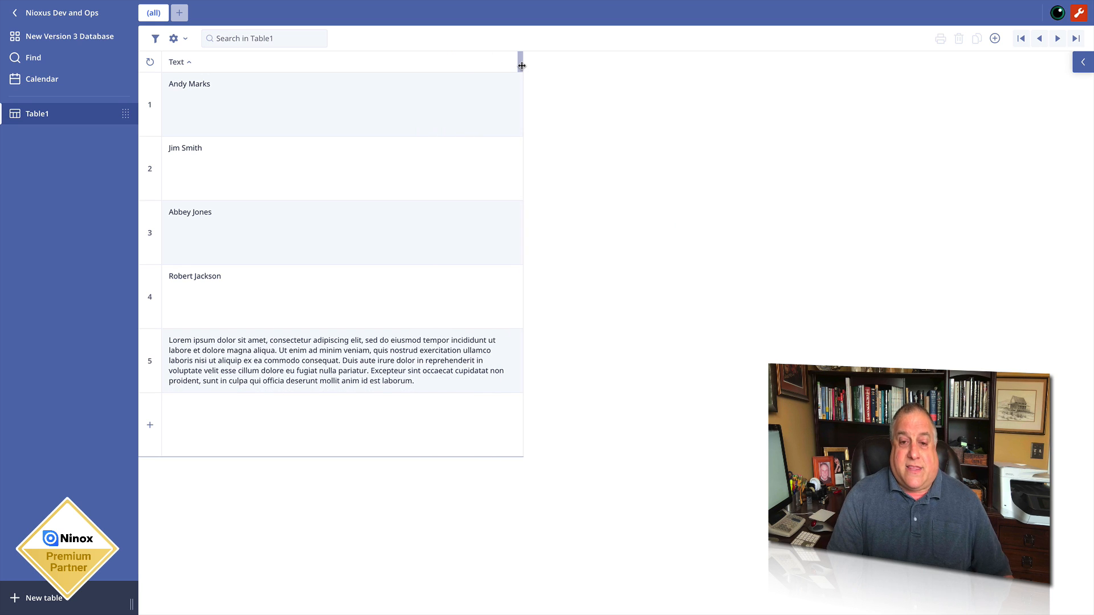
# Step: Switch off edit mode, view the first record's form without design tools, and switch edit mode back on
pyautogui.click(1078, 17)
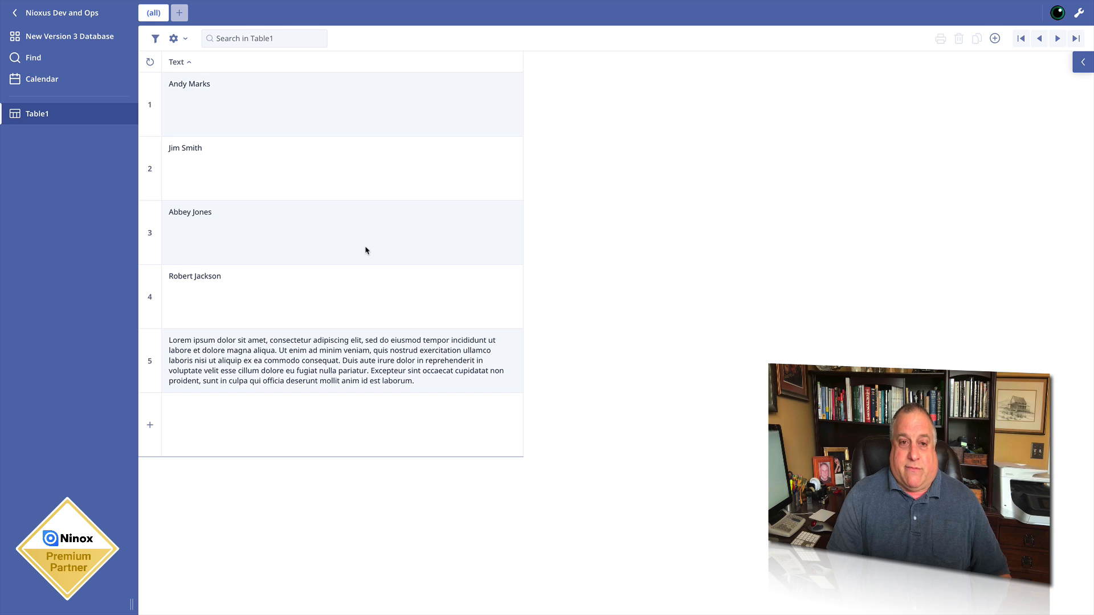
pyautogui.click(361, 125)
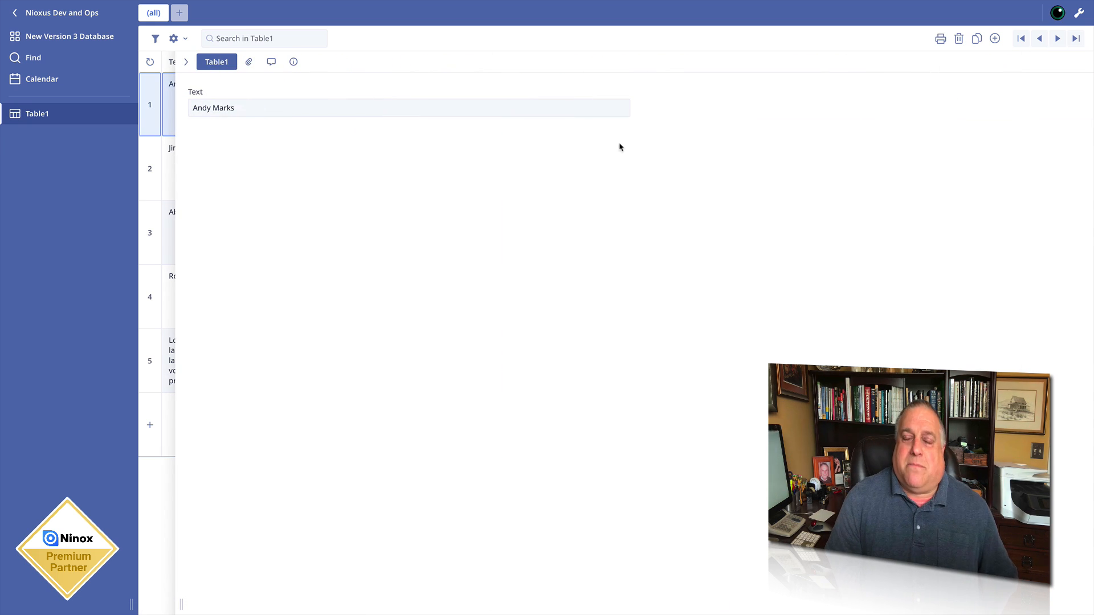
pyautogui.click(1079, 13)
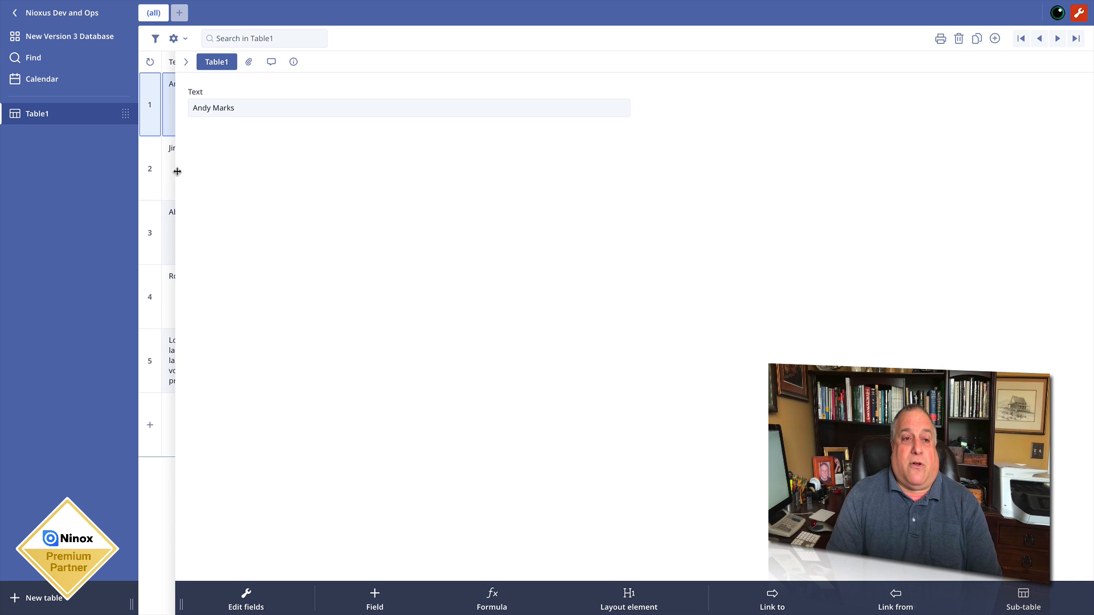
# Step: Extend the record form over the table list and collapse the navigation sidebar so the form fills the window
pyautogui.moveTo(176, 171); pyautogui.dragTo(32, 169)
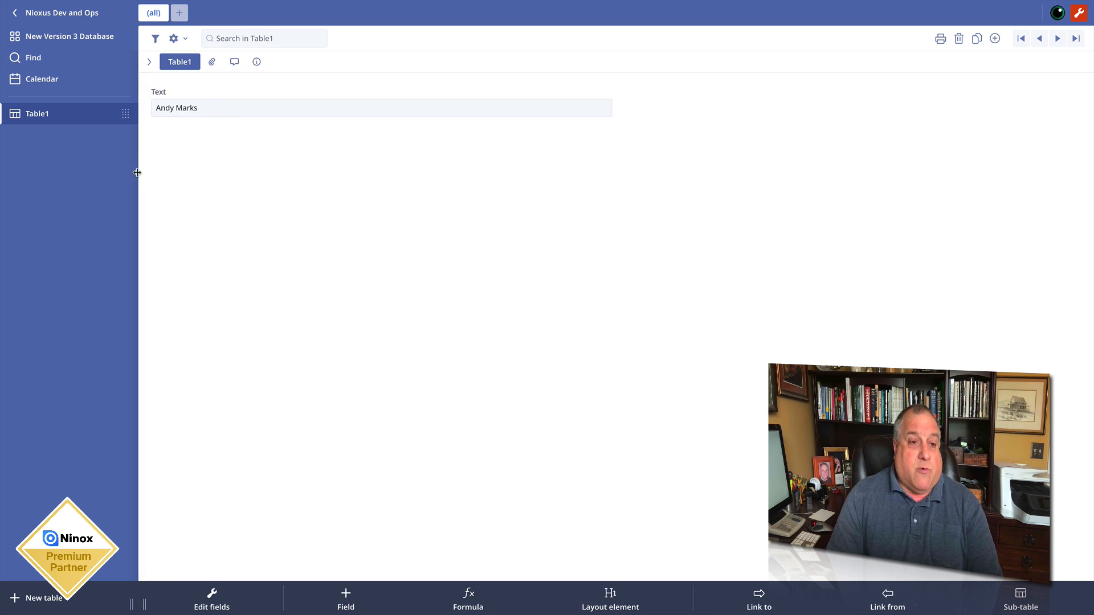
pyautogui.moveTo(137, 172); pyautogui.dragTo(3, 145)
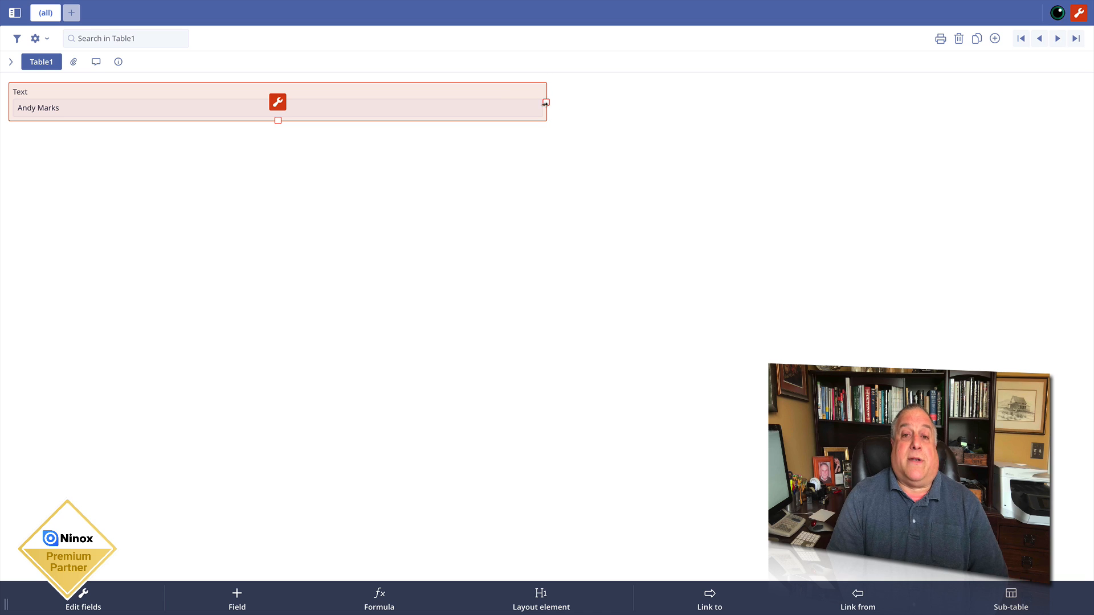
# Step: Narrow the Text field on the form until it is just wide enough for the first record's name
pyautogui.moveTo(545, 102); pyautogui.dragTo(112, 114)
pyautogui.click(95, 173)
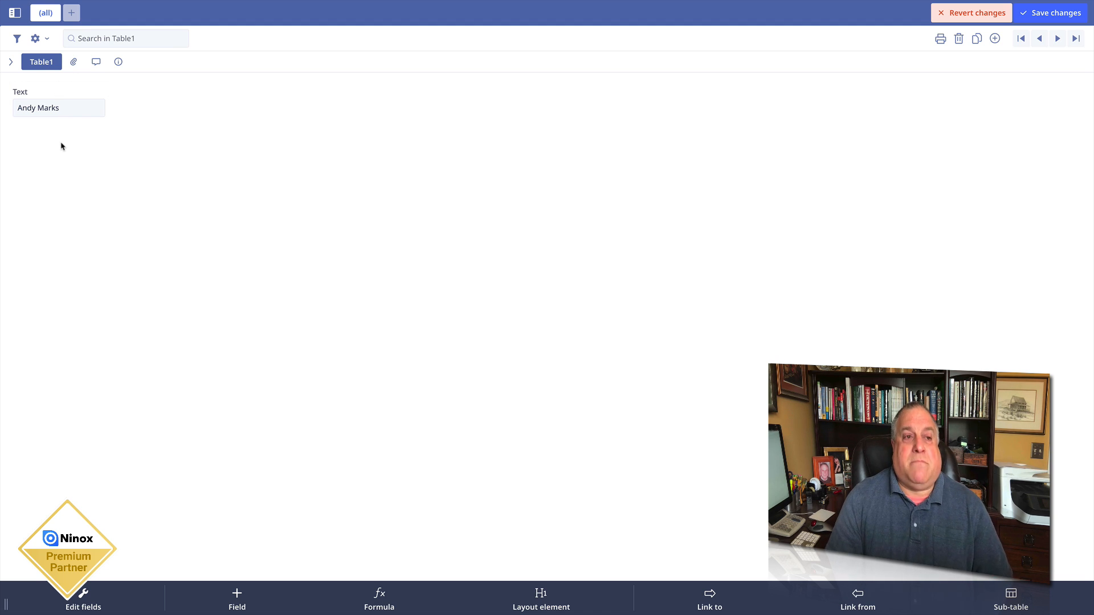
pyautogui.click(87, 95)
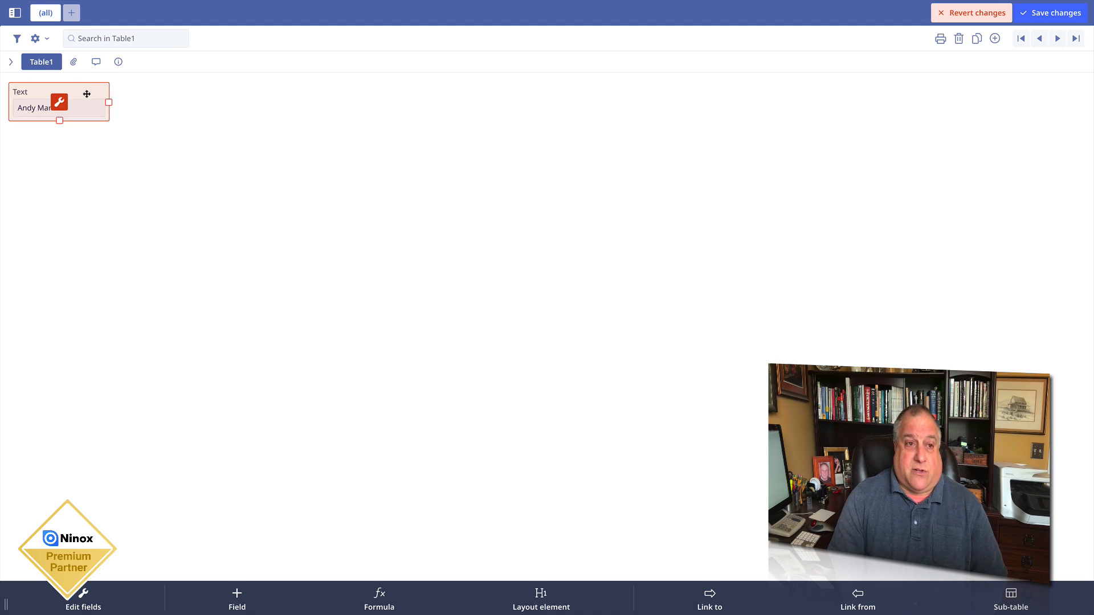
pyautogui.moveTo(108, 102); pyautogui.dragTo(86, 103)
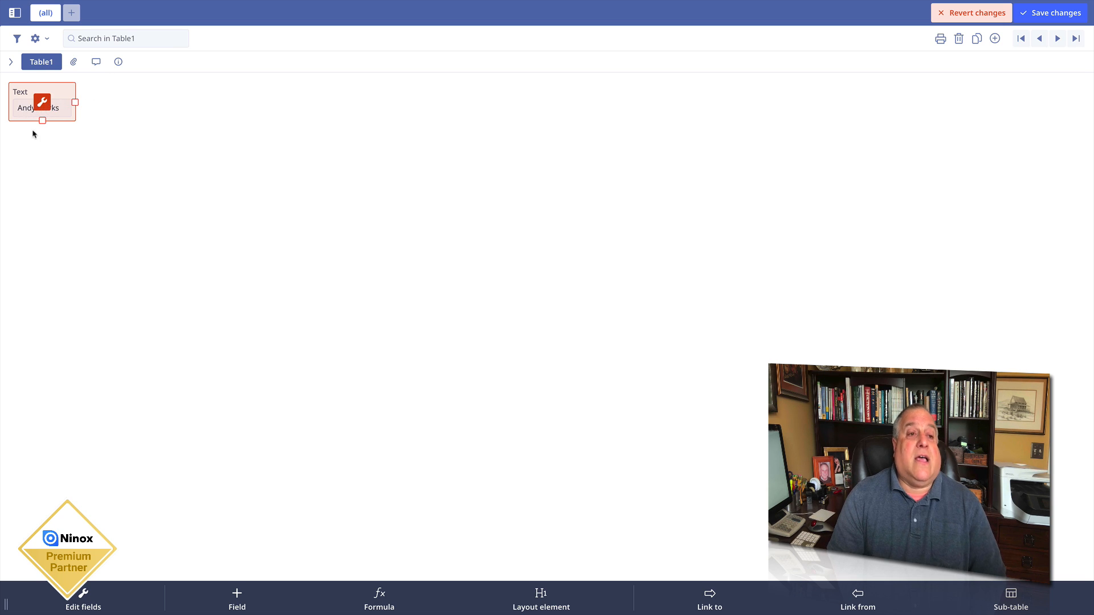
pyautogui.click(33, 150)
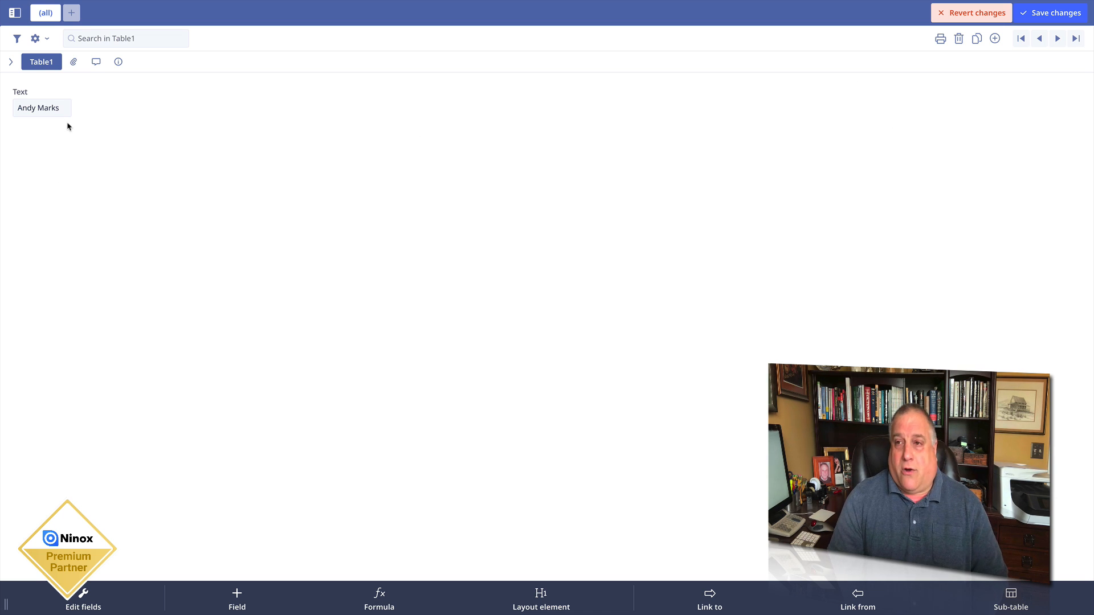
pyautogui.click(73, 87)
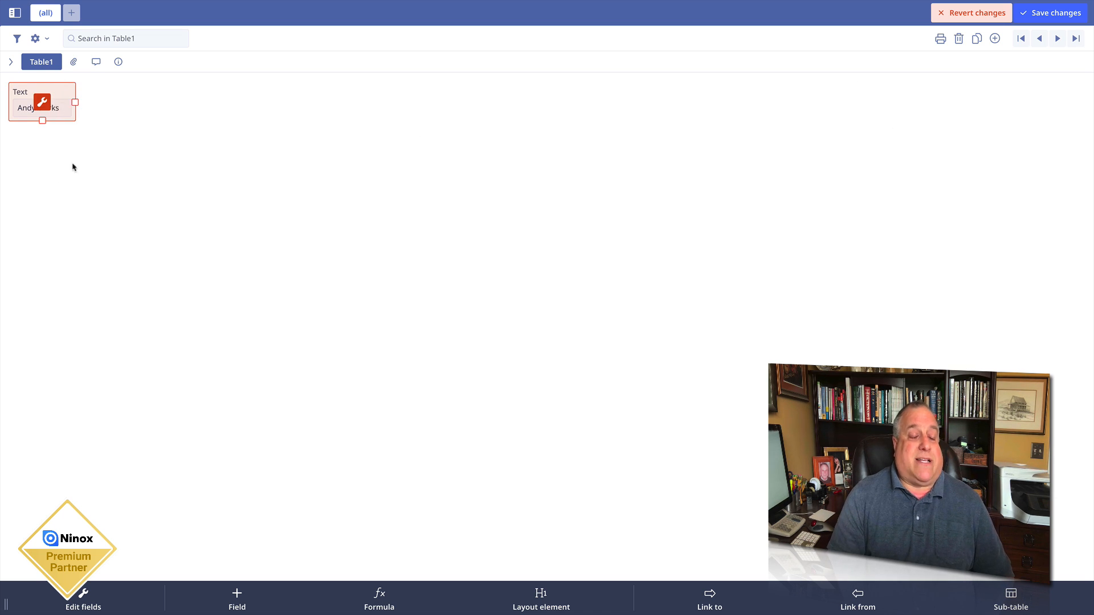
pyautogui.click(78, 201)
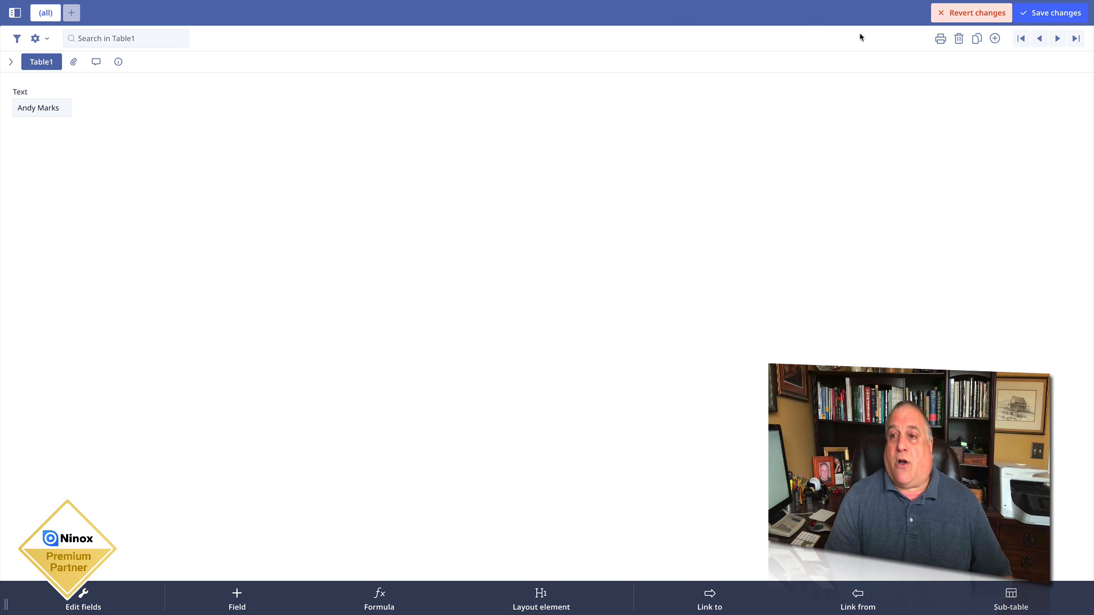
# Step: Delete the record currently open in the form
pyautogui.click(959, 39)
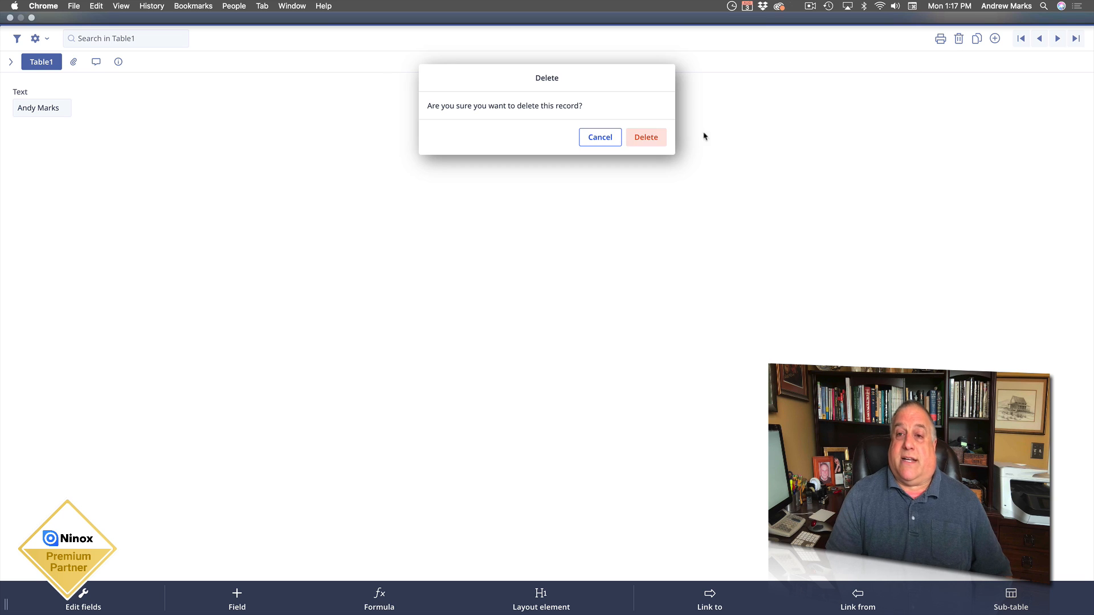
pyautogui.click(647, 139)
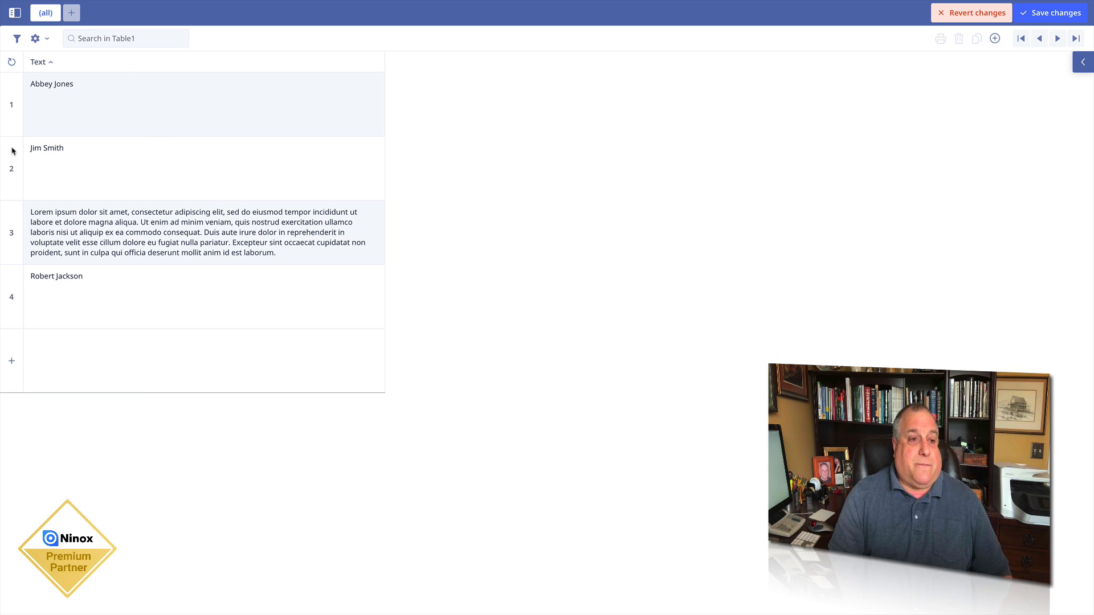
# Step: Reduce the table's row height and widen the Text column so the whole Lorem ipsum paragraph fits in its row
pyautogui.moveTo(12, 137)
pyautogui.mouseDown()
pyautogui.moveTo(12, 89)
pyautogui.moveTo(11, 137)
pyautogui.moveTo(10, 121)
pyautogui.mouseUp()
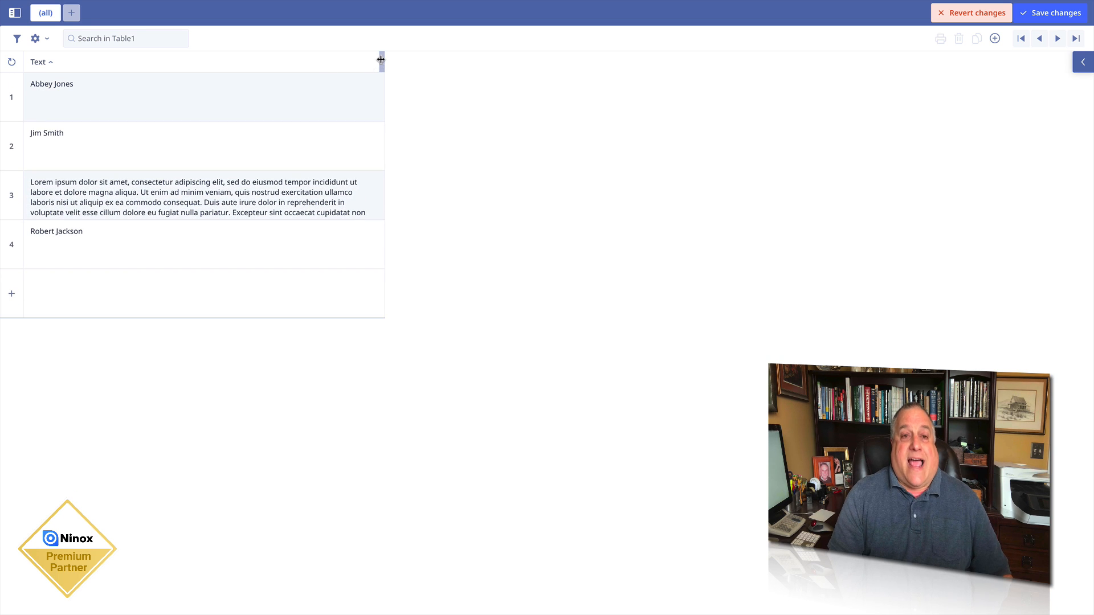
pyautogui.moveTo(383, 60); pyautogui.dragTo(447, 68)
# Step: Try to widen the Text field on the first record's form, close the form, and save the changes
pyautogui.click(372, 101)
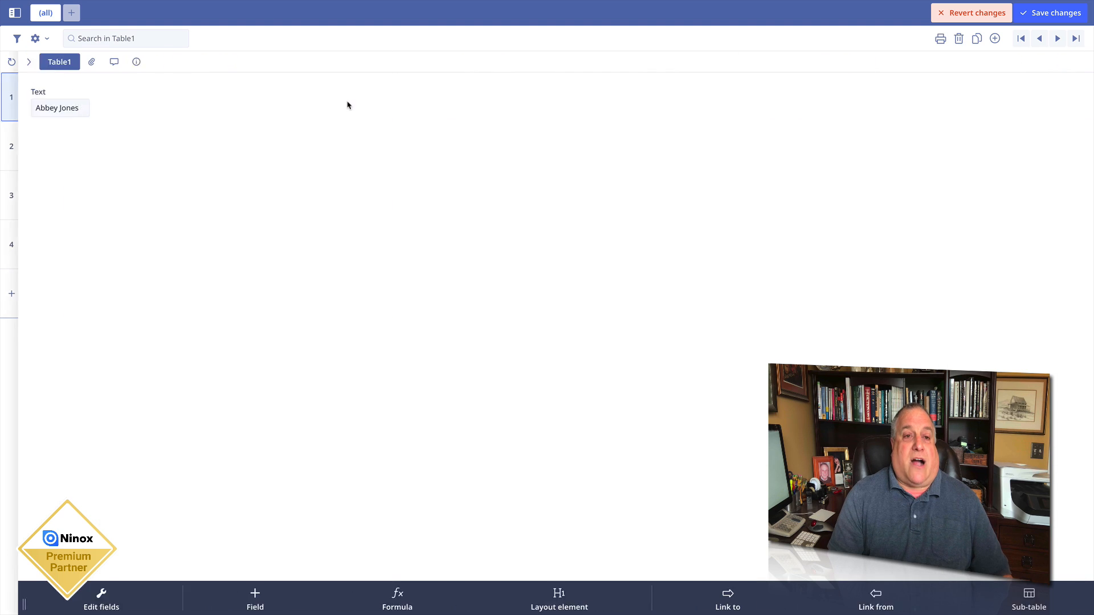
pyautogui.click(37, 89)
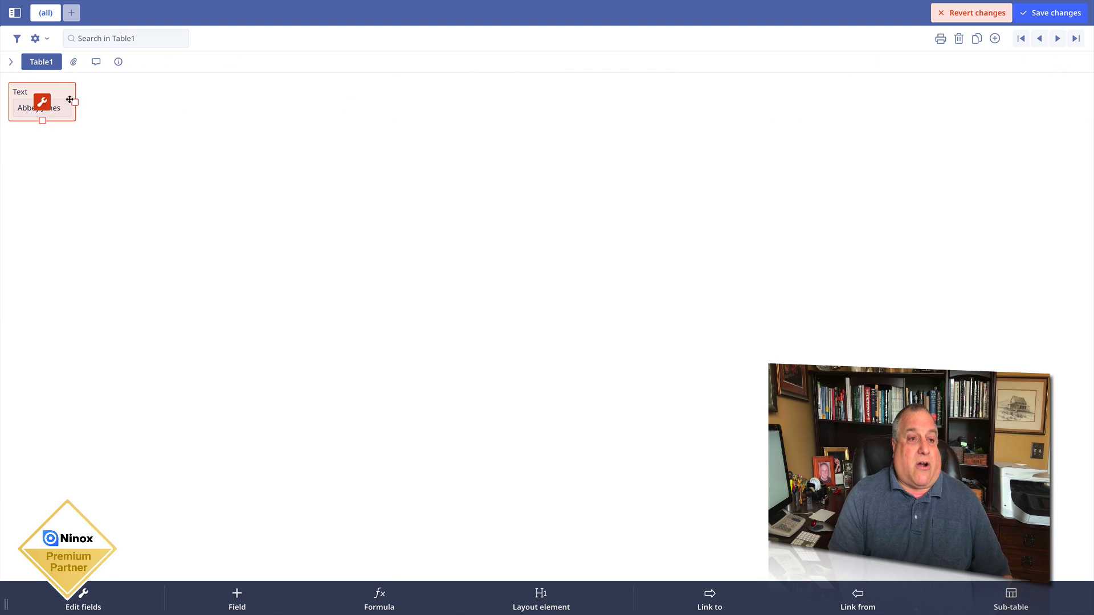
pyautogui.moveTo(76, 103)
pyautogui.mouseDown()
pyautogui.moveTo(112, 104)
pyautogui.moveTo(87, 106)
pyautogui.mouseUp()
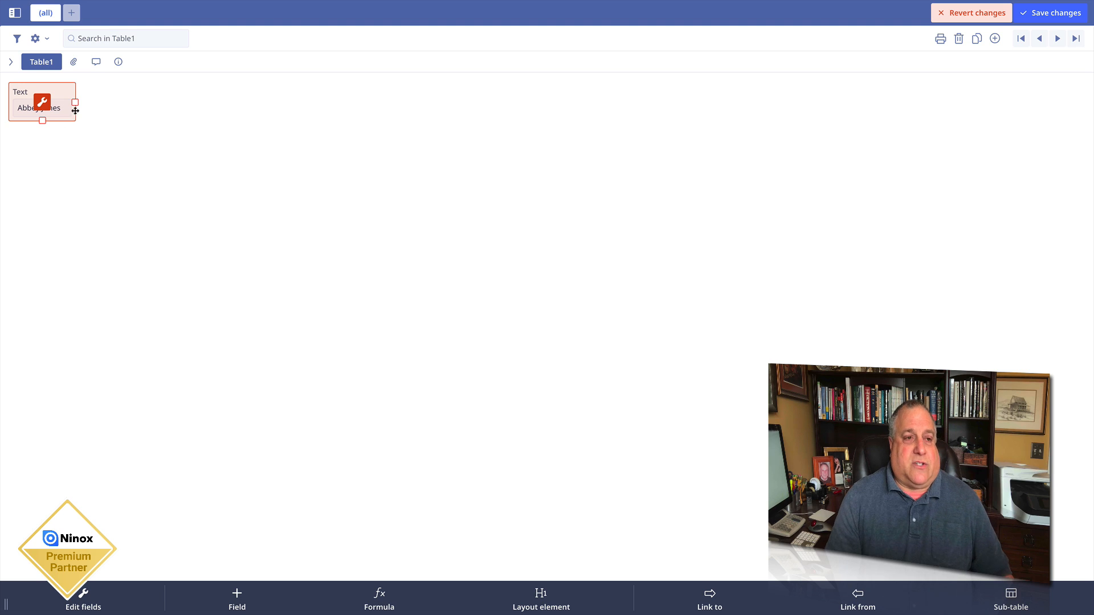
pyautogui.click(11, 62)
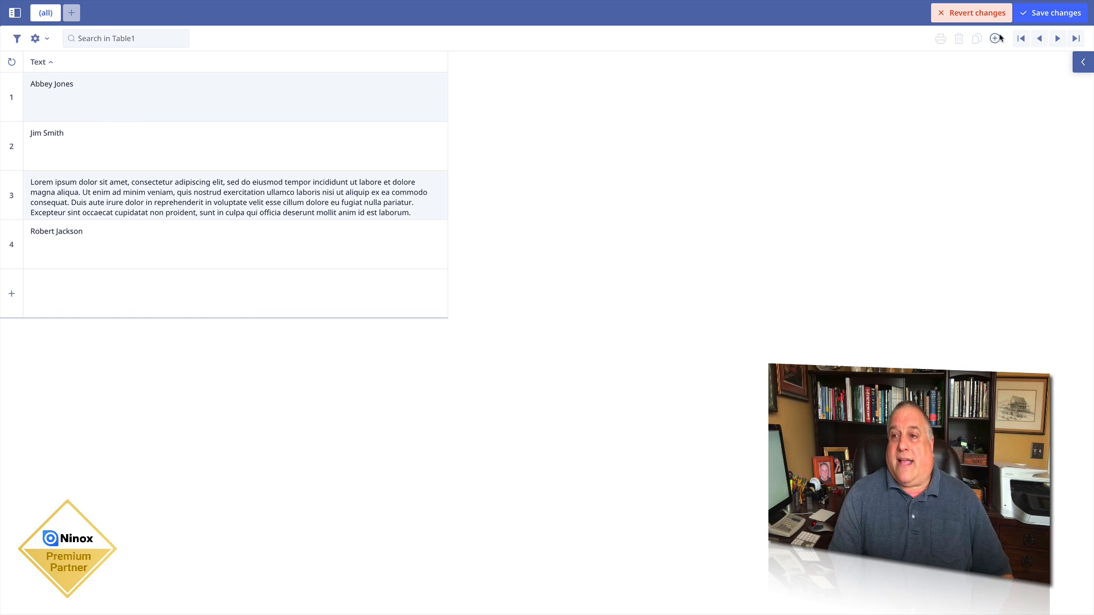
pyautogui.click(1052, 15)
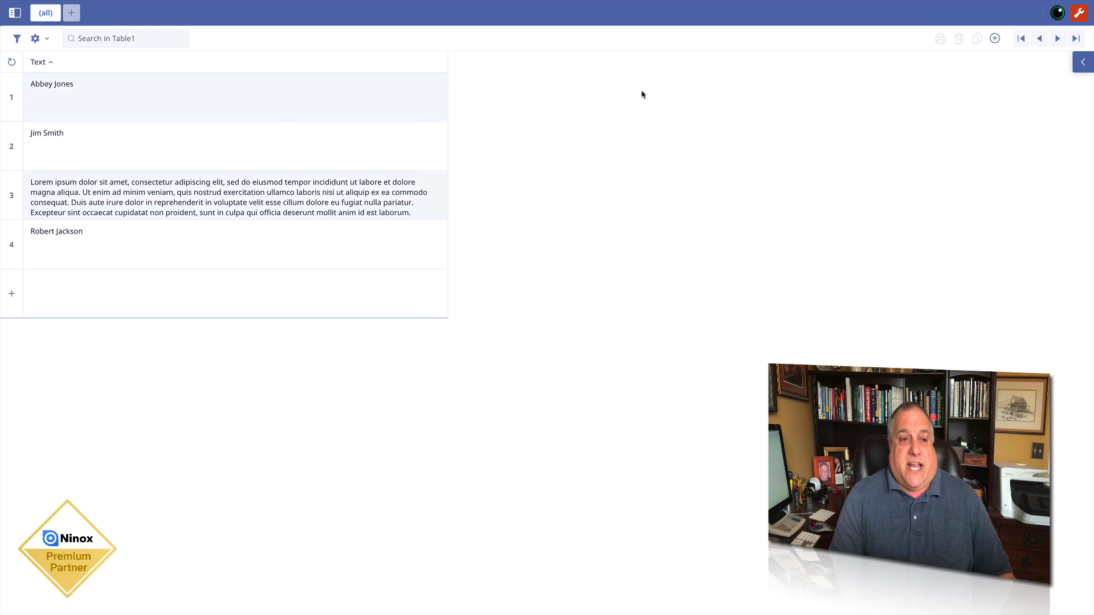
pyautogui.click(11, 149)
pyautogui.click(12, 149)
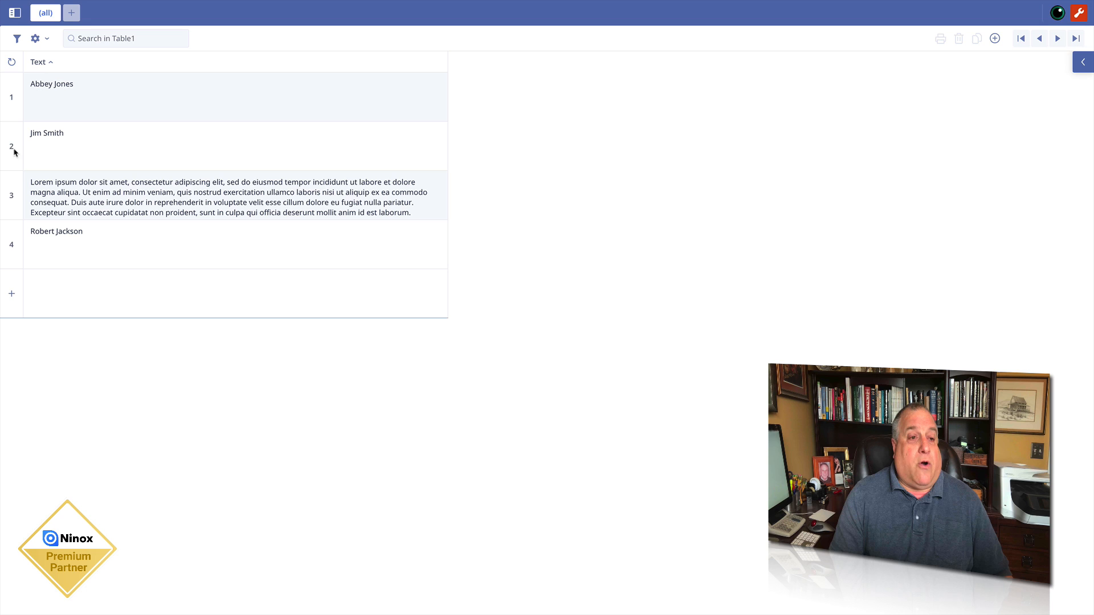
pyautogui.click(50, 148)
pyautogui.click(12, 64)
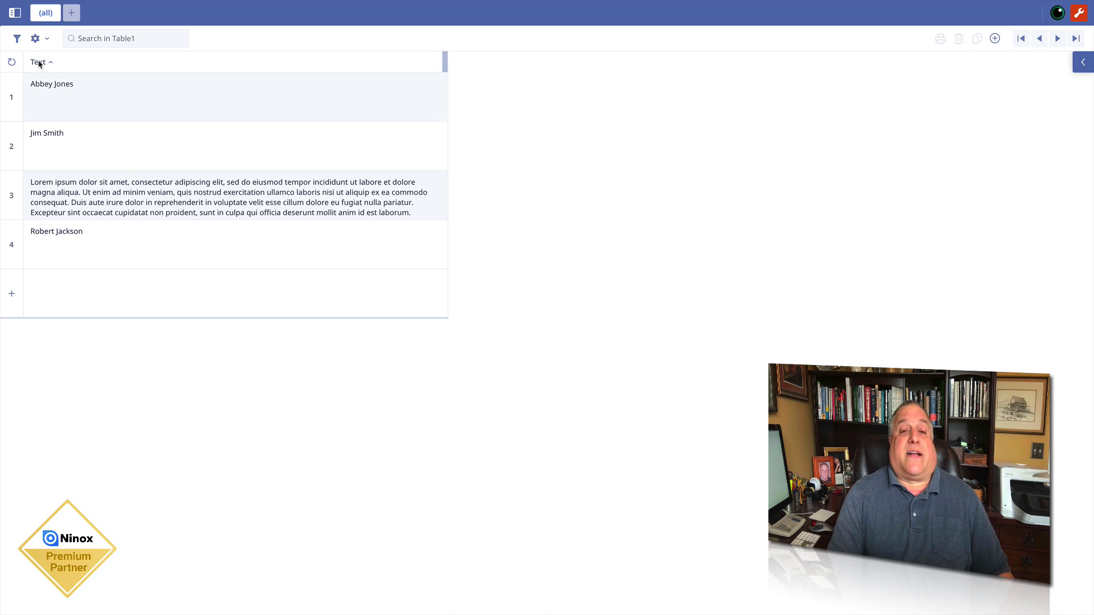
# Step: Open the conditional styling settings of the Text column and start a rule
pyautogui.click(38, 63)
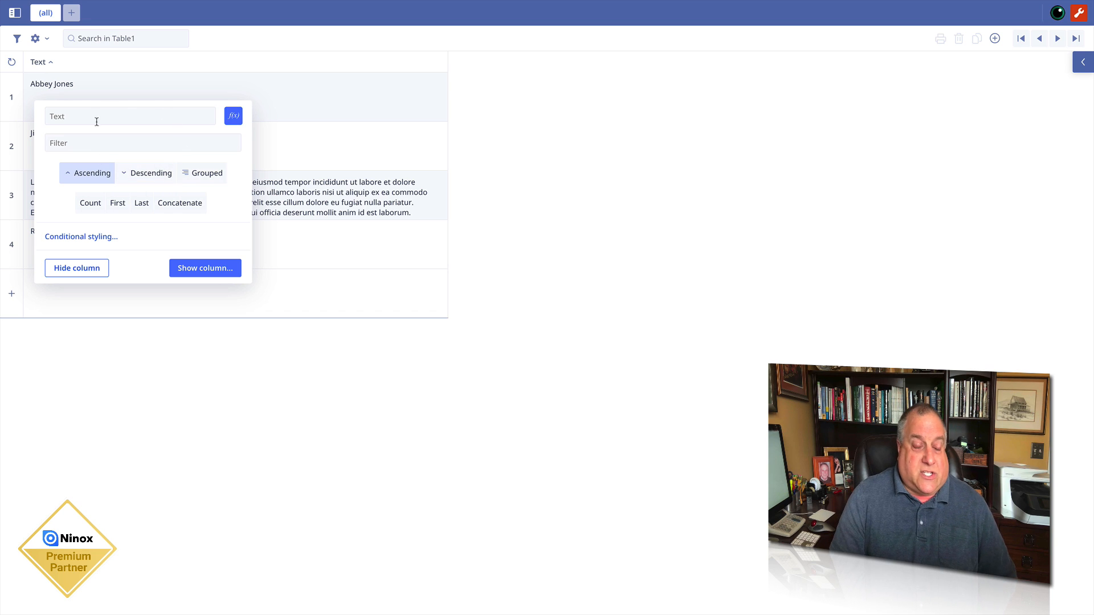
pyautogui.click(64, 239)
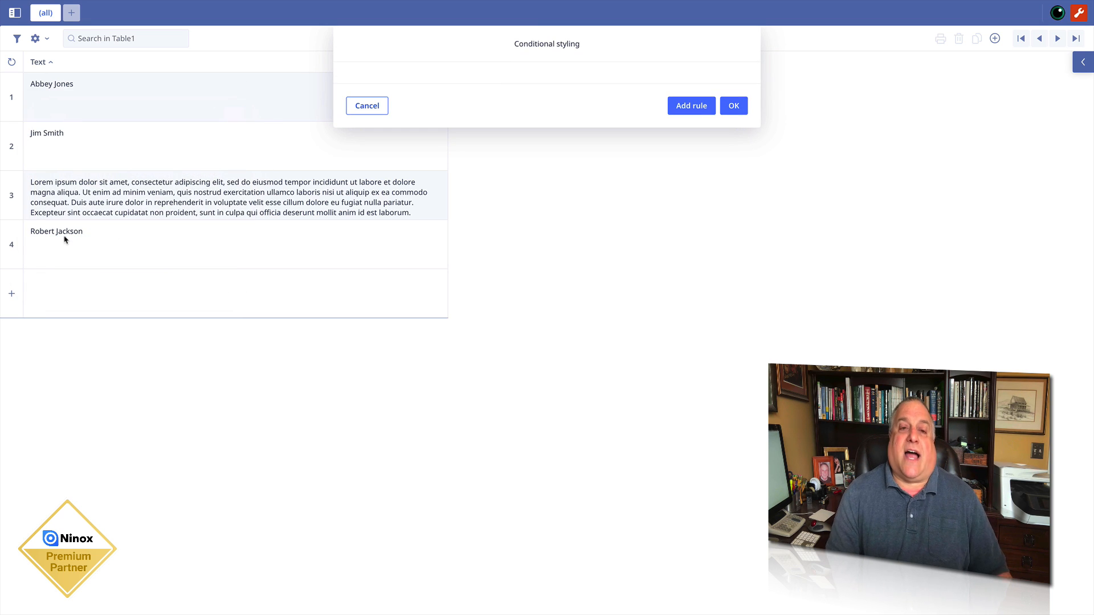
pyautogui.click(682, 108)
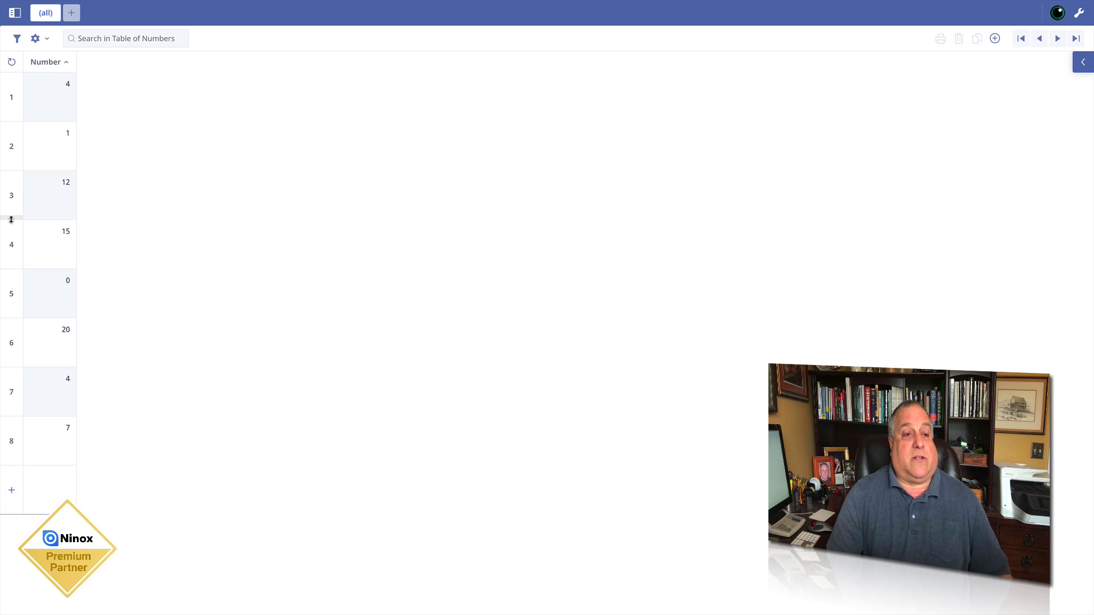
# Step: In Table of Numbers, shrink the rows to one line and add a conditional styling rule giving Number values equal to 0 bright pink text
pyautogui.moveTo(10, 219); pyautogui.dragTo(10, 190)
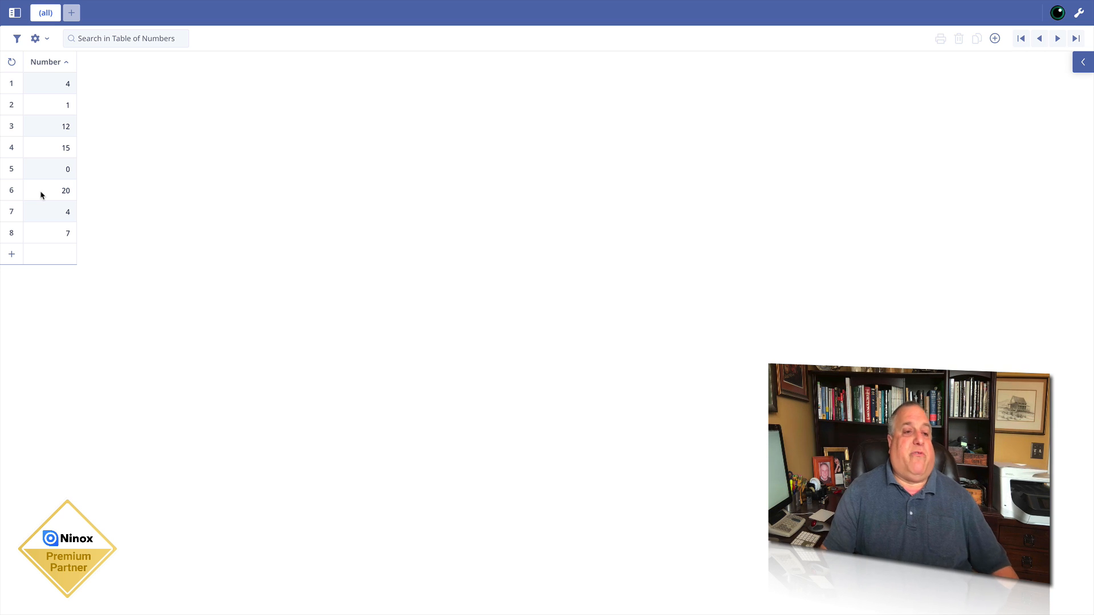
pyautogui.click(43, 63)
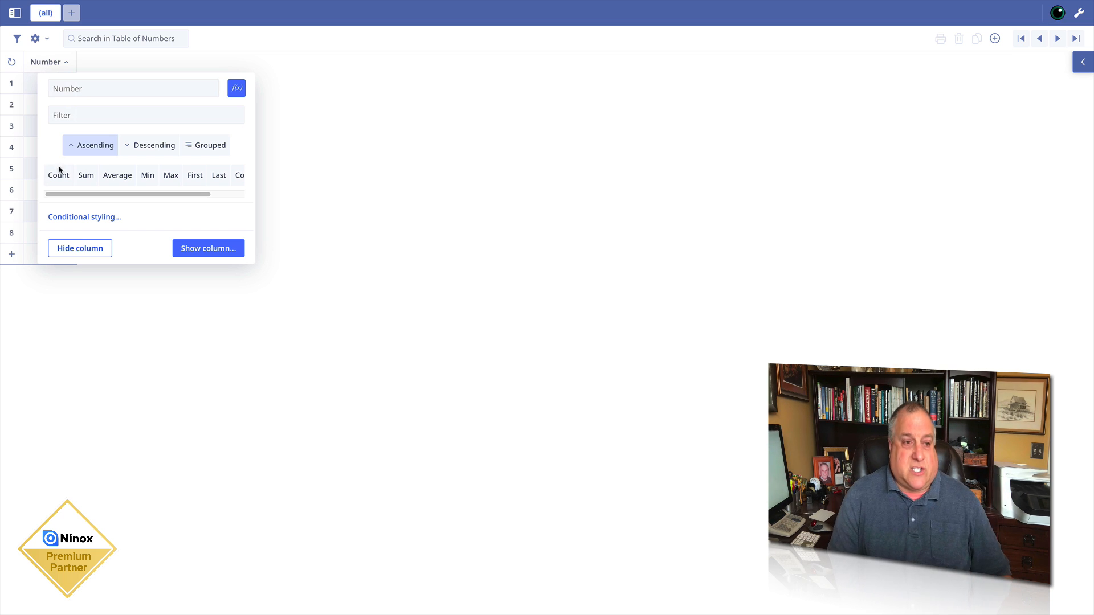
pyautogui.click(66, 218)
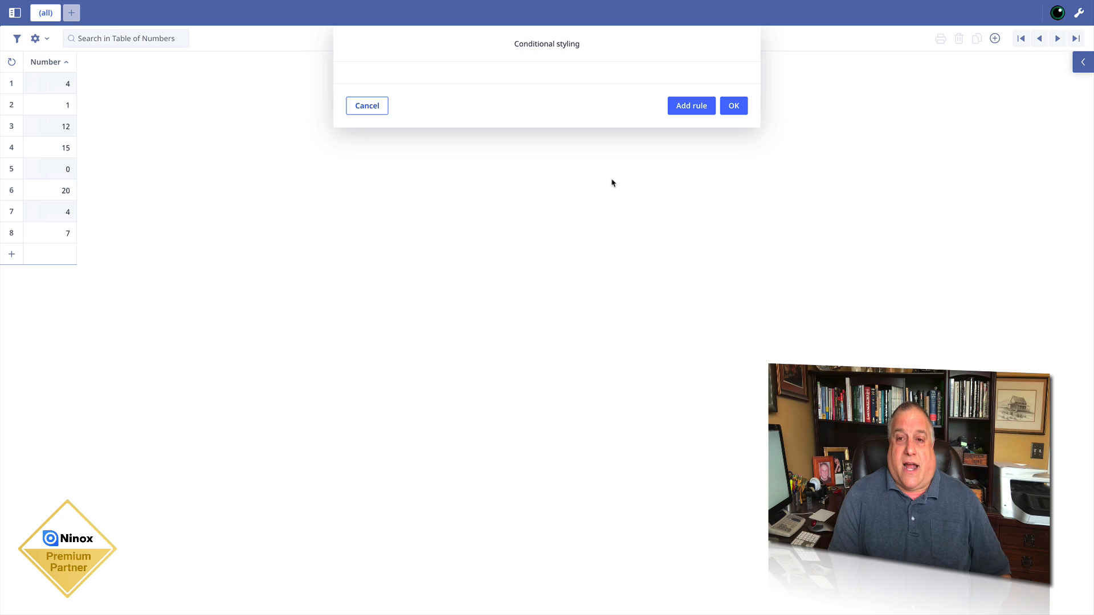
pyautogui.click(691, 107)
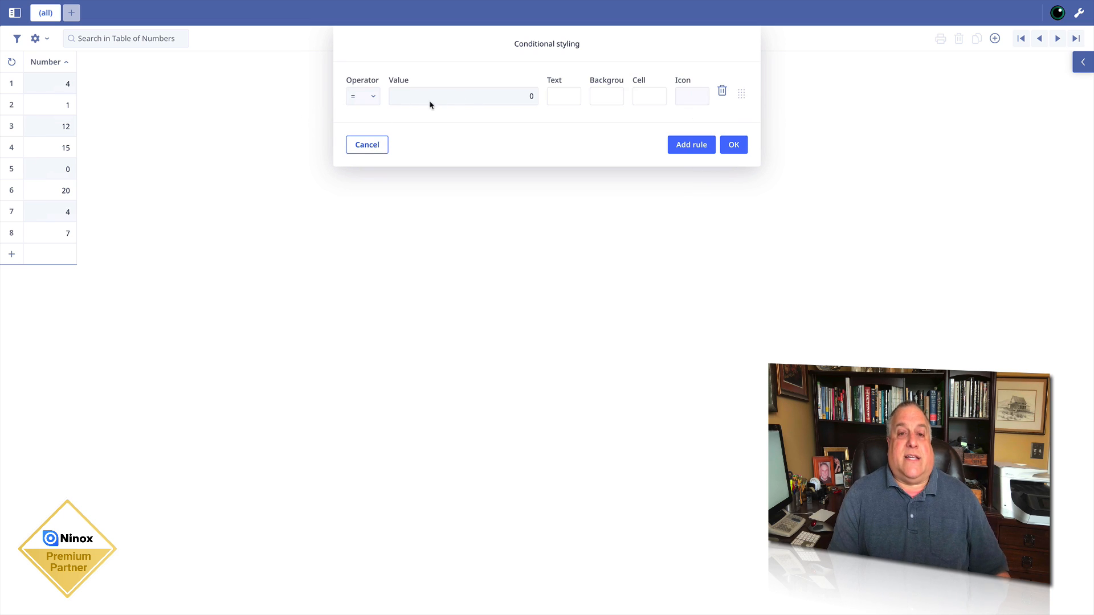
pyautogui.click(563, 98)
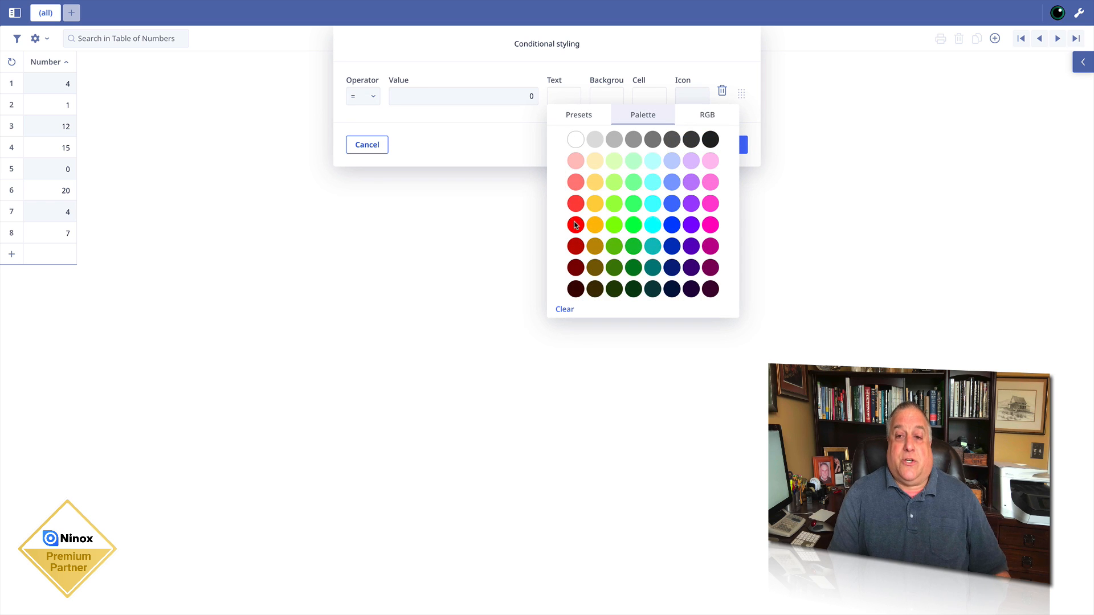
pyautogui.click(711, 225)
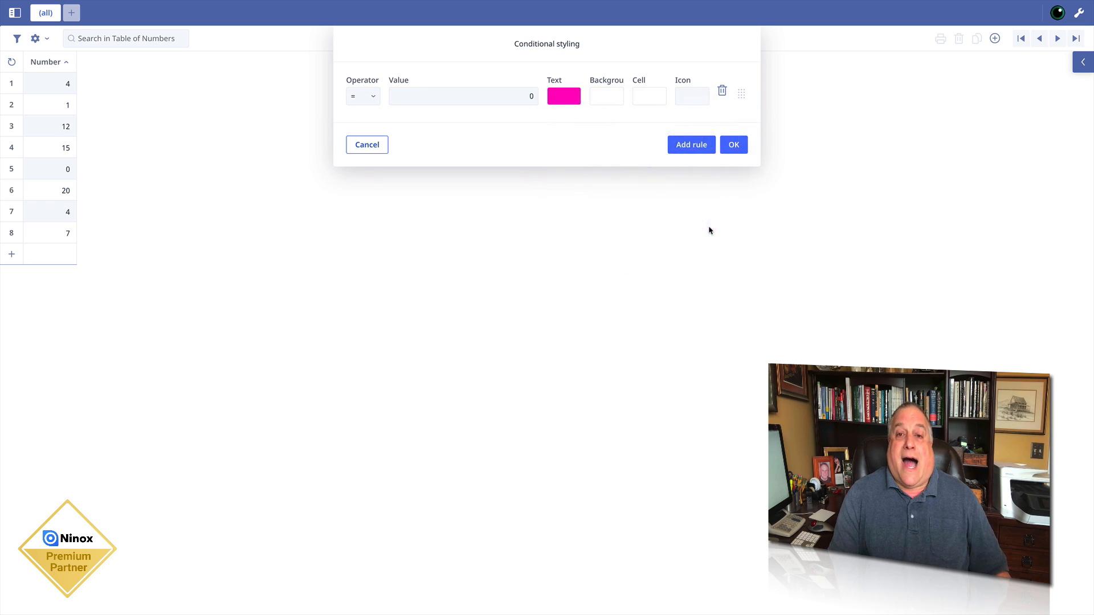
# Step: Add a second conditional styling rule that gives Number values less than 6 a light green background
pyautogui.click(692, 145)
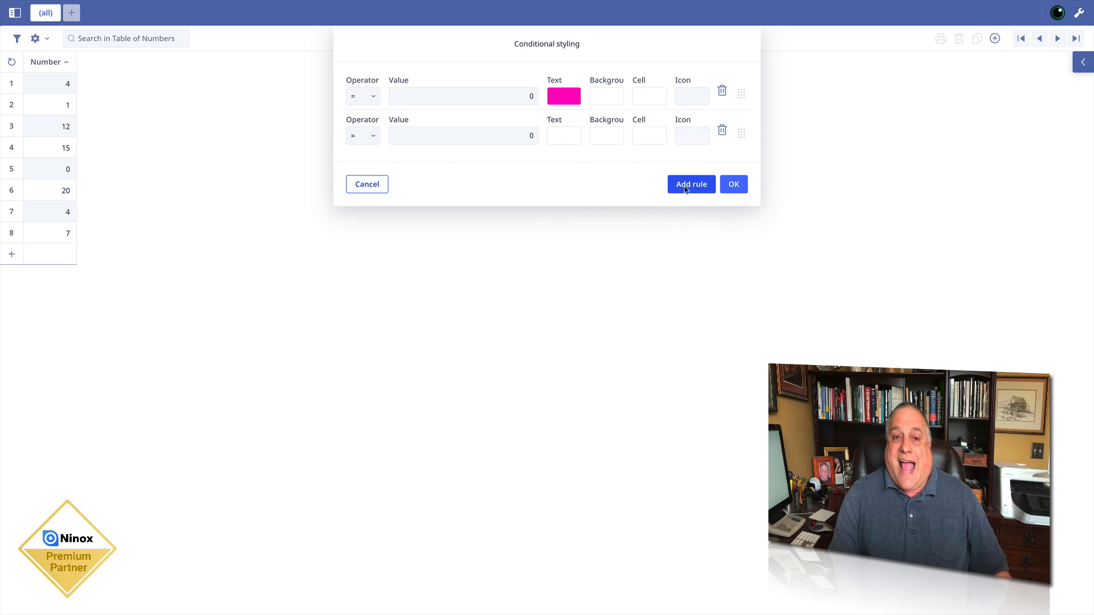
pyautogui.click(369, 136)
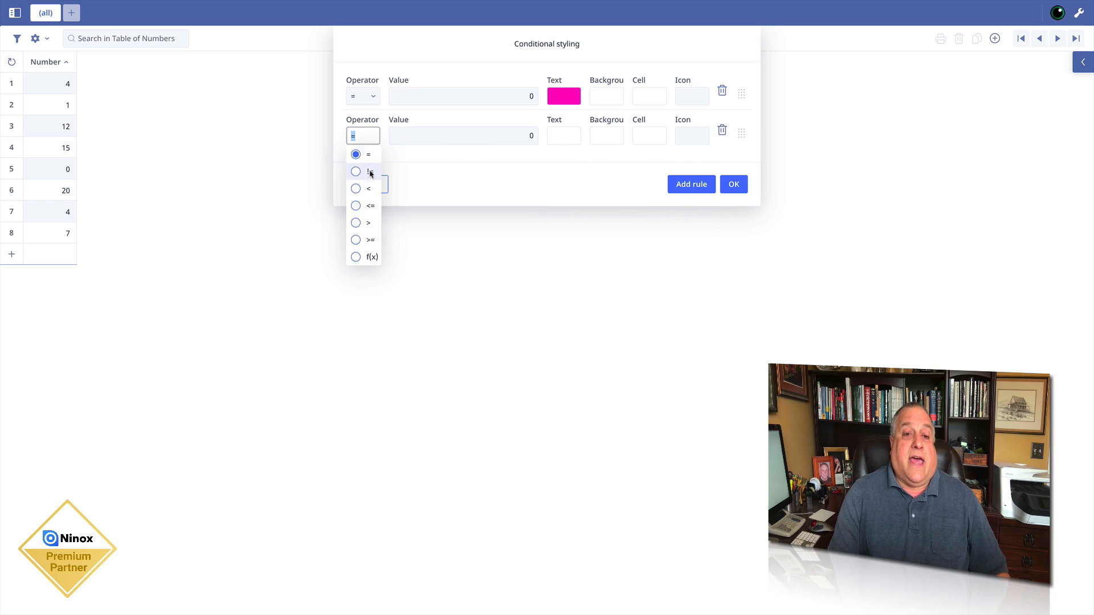
pyautogui.click(368, 190)
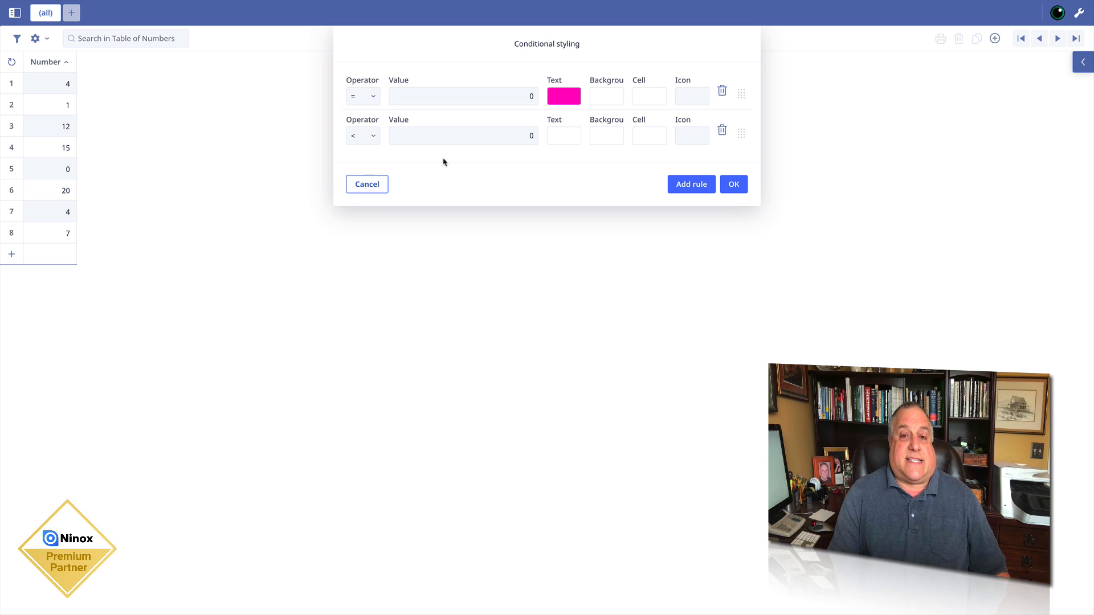
pyautogui.click(518, 141)
pyautogui.write('6')
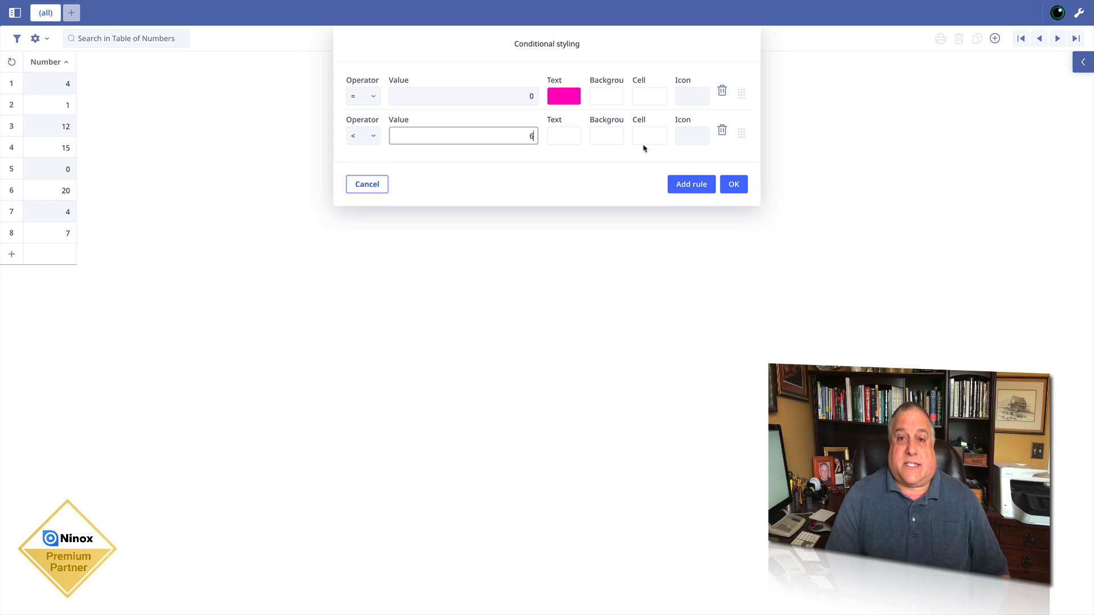
pyautogui.click(607, 137)
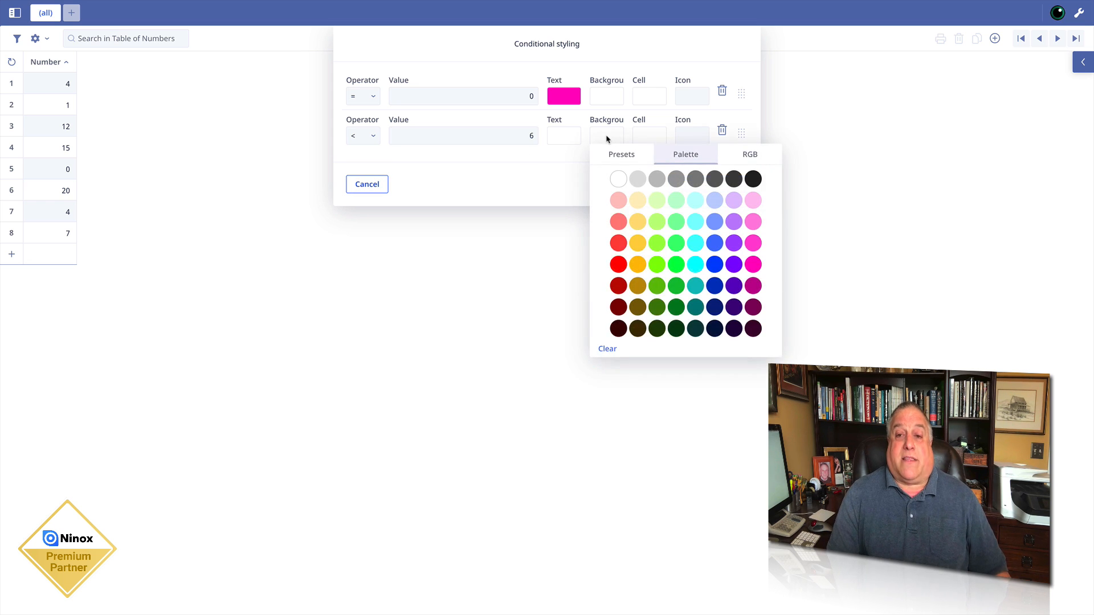
pyautogui.click(660, 204)
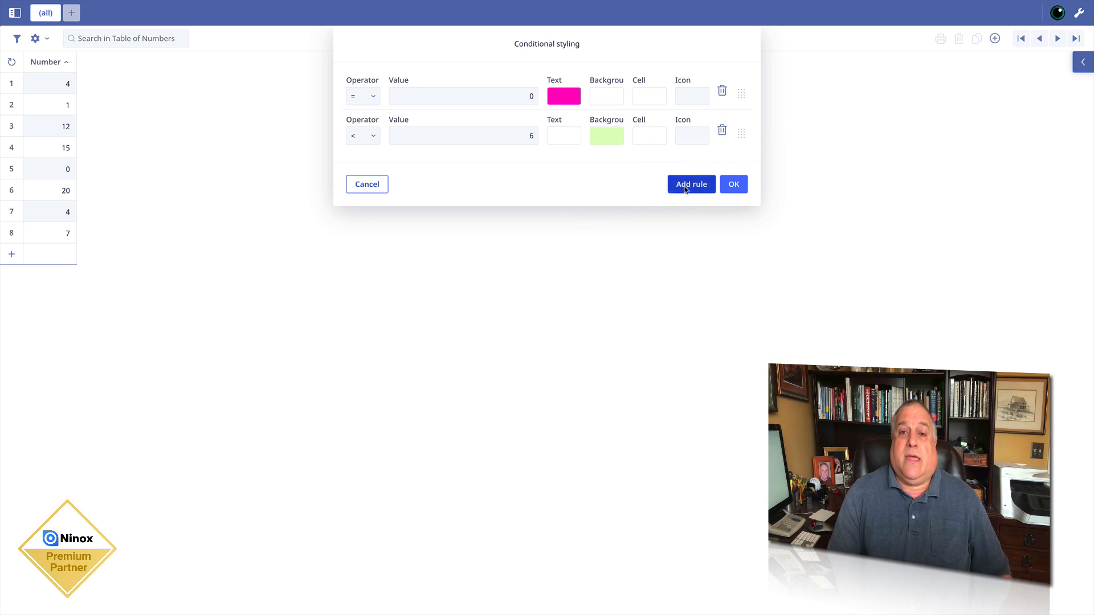
# Step: Add a third conditional styling rule that colours the whole cell green for Number values greater than 6
pyautogui.click(684, 190)
pyautogui.click(367, 177)
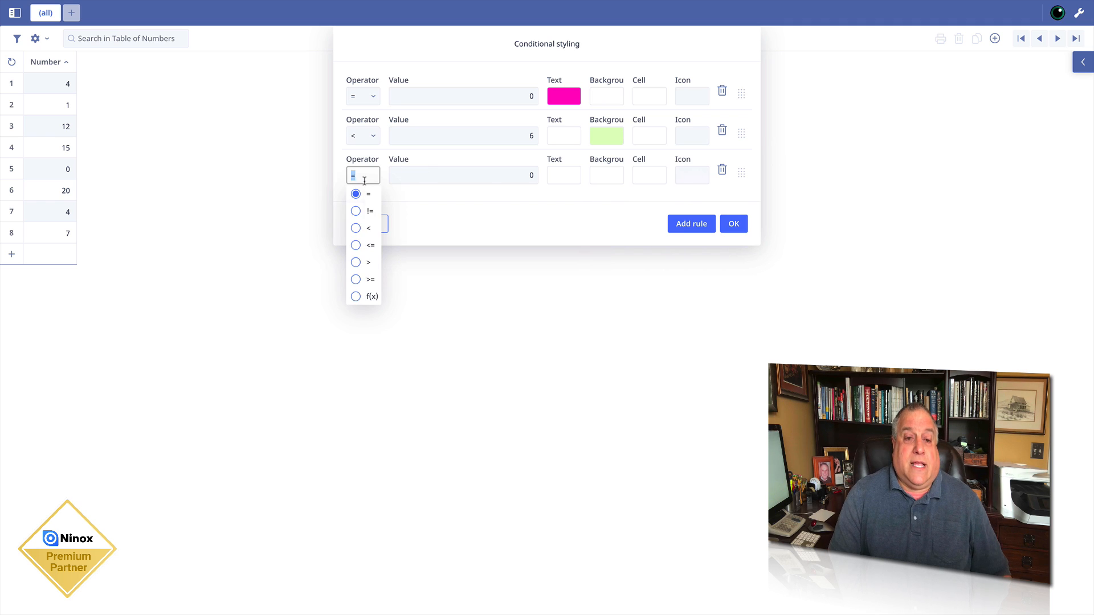
pyautogui.click(370, 262)
pyautogui.click(508, 179)
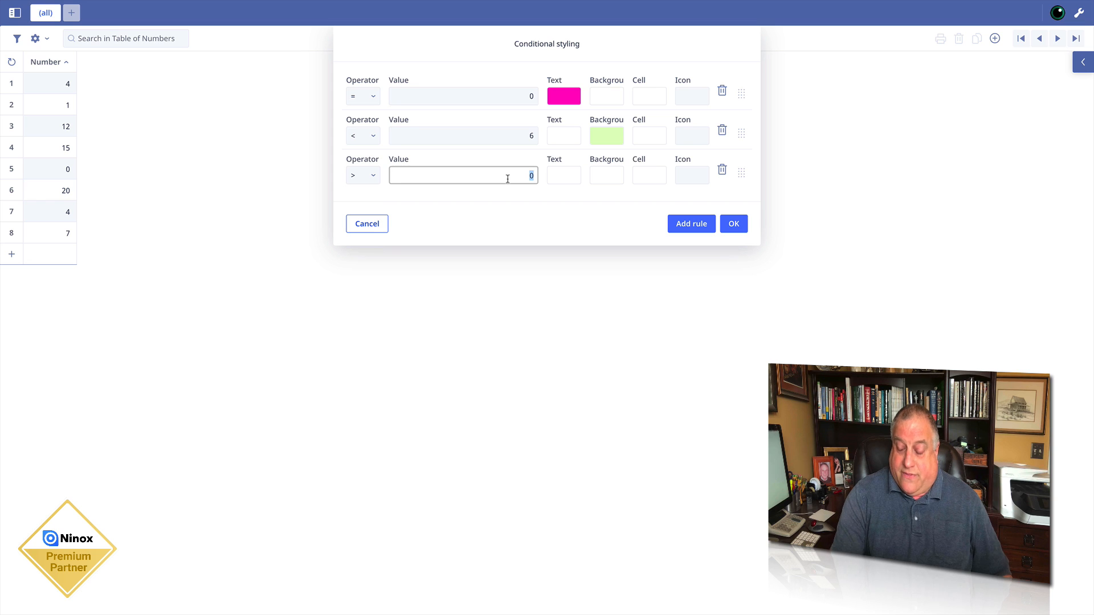
pyautogui.write('6')
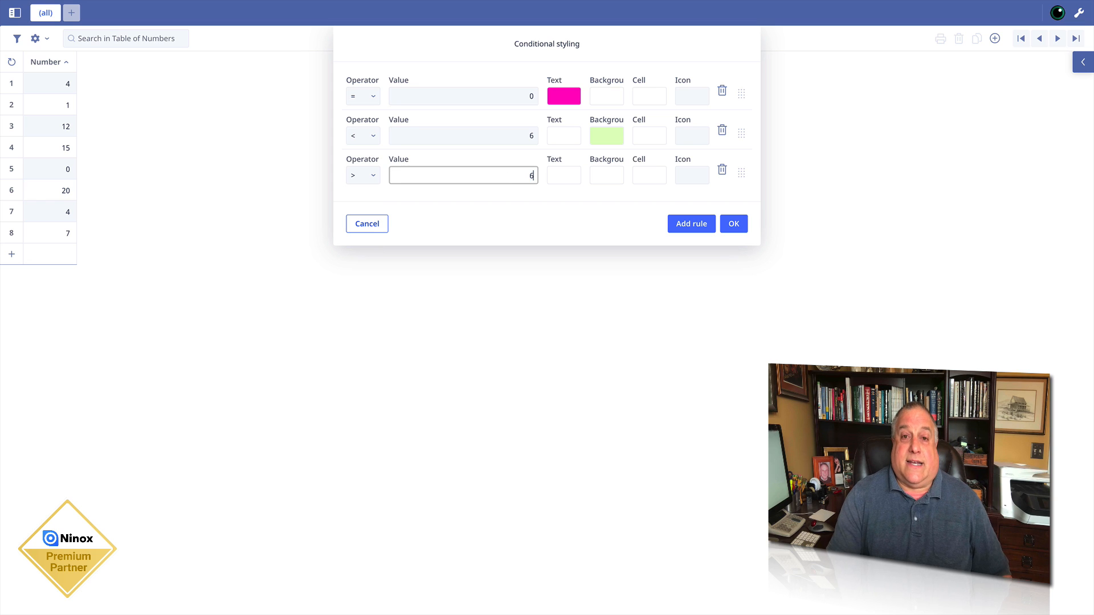
pyautogui.click(645, 177)
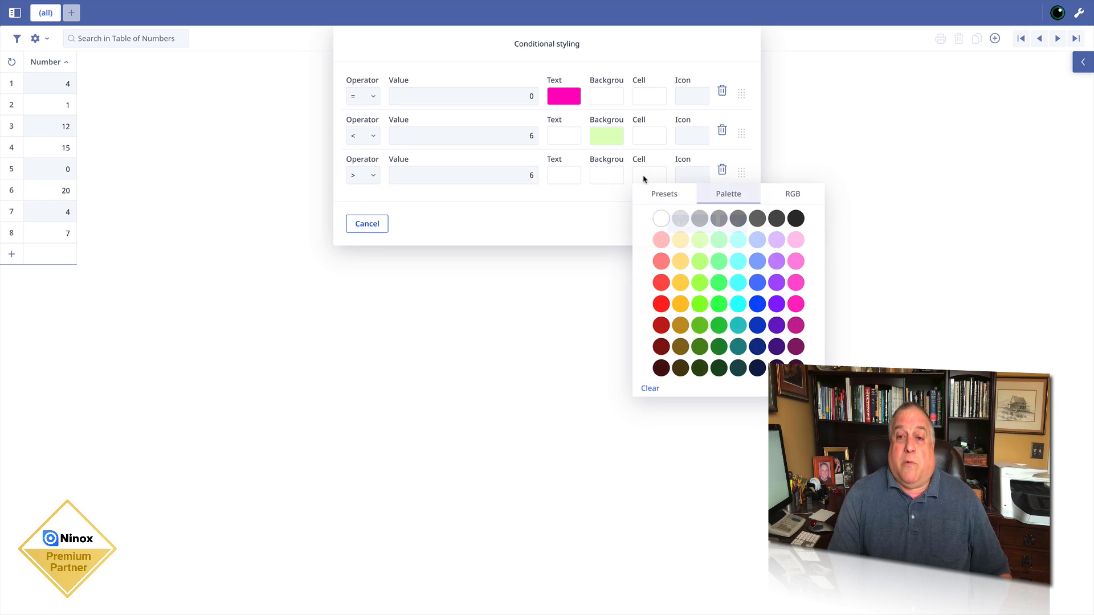
pyautogui.click(719, 326)
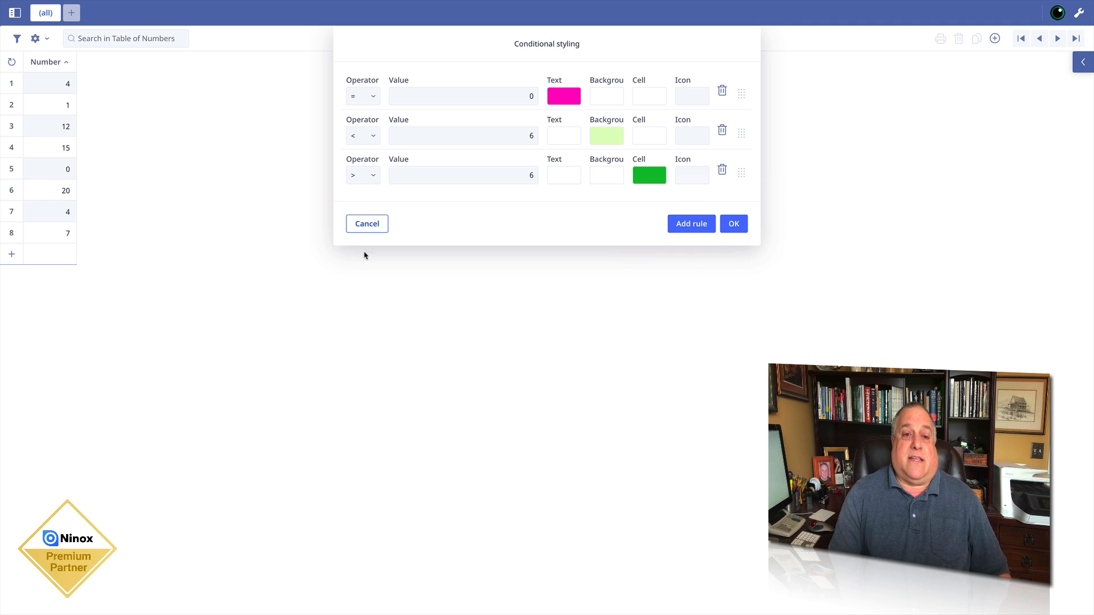
# Step: Add a fourth rule showing the green check mark icon for Number values equal to 6, and apply all the styling rules
pyautogui.click(684, 227)
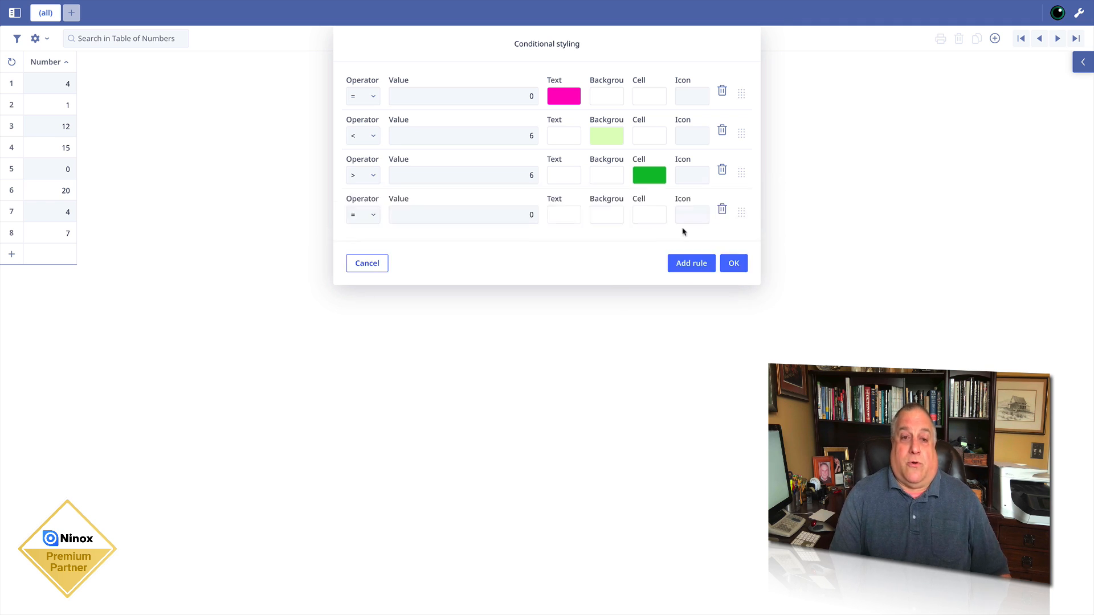
pyautogui.click(537, 216)
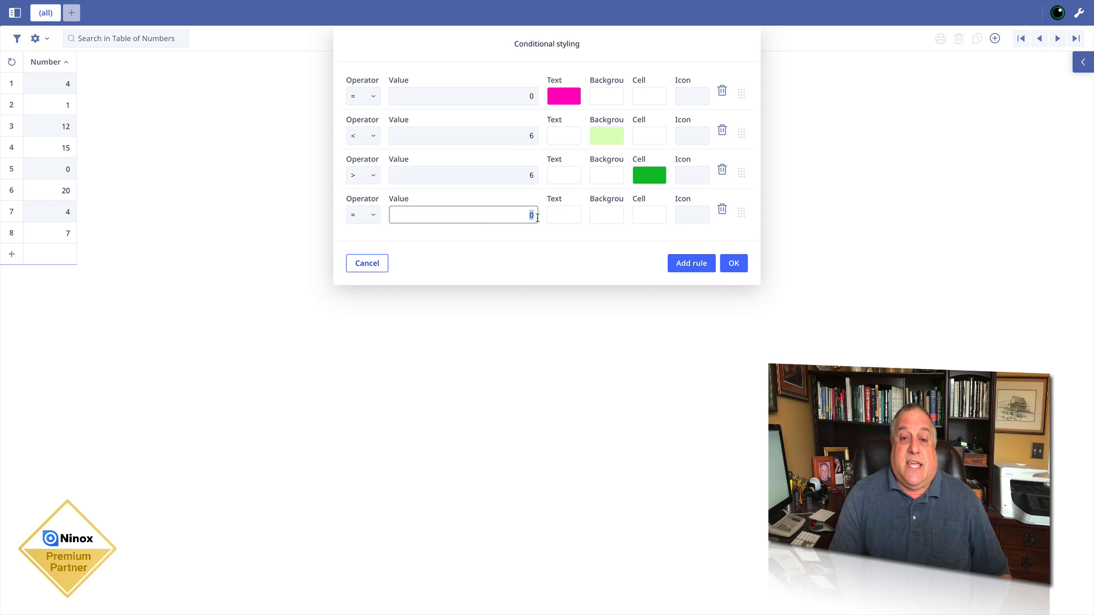
pyautogui.write('6')
pyautogui.click(698, 218)
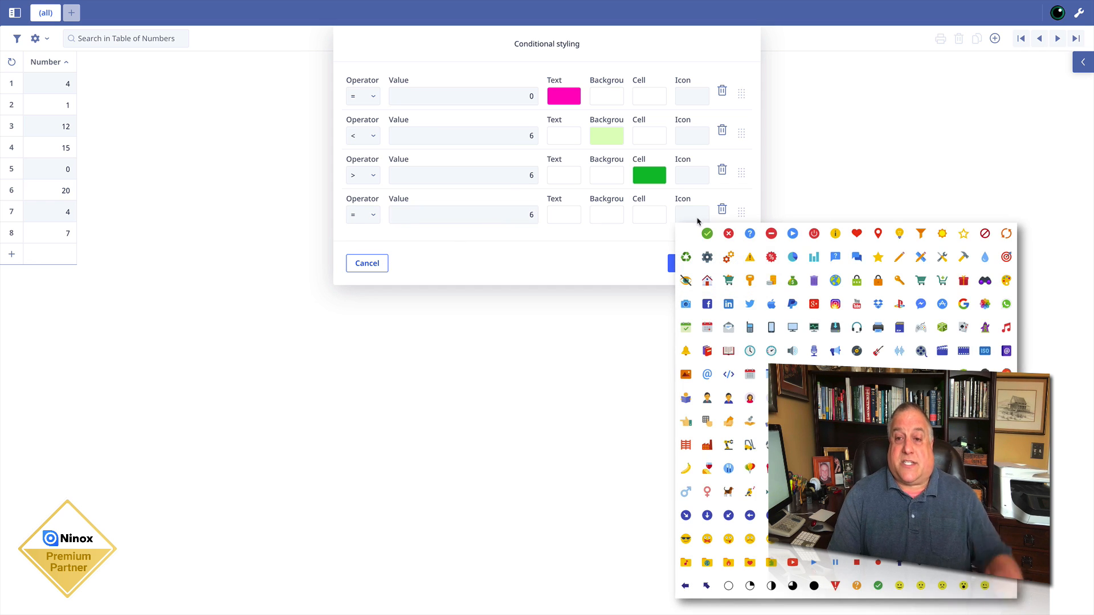
pyautogui.click(708, 234)
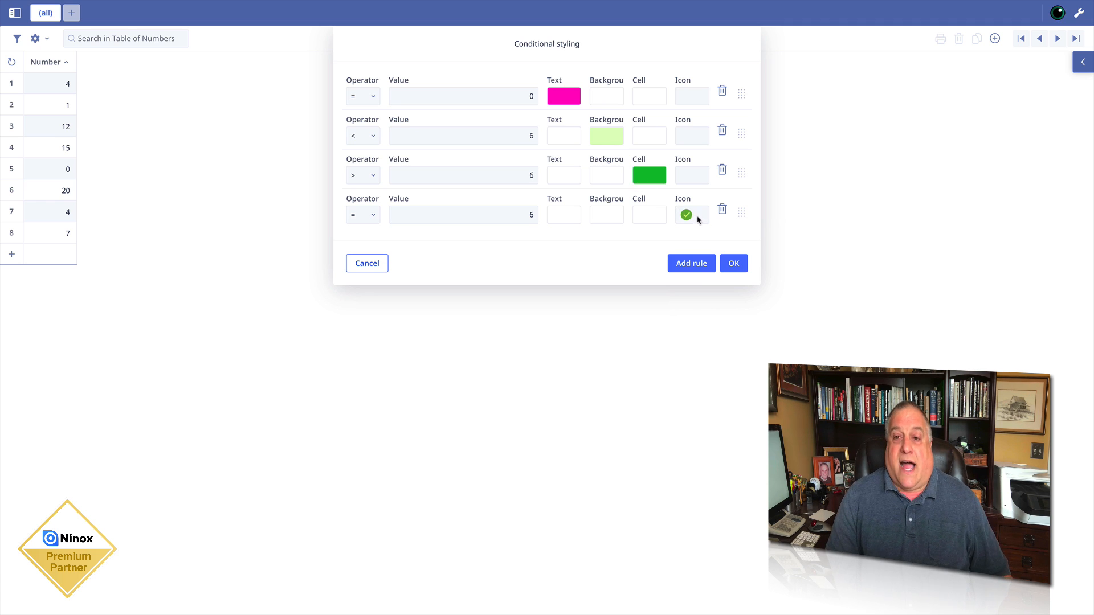
pyautogui.click(734, 263)
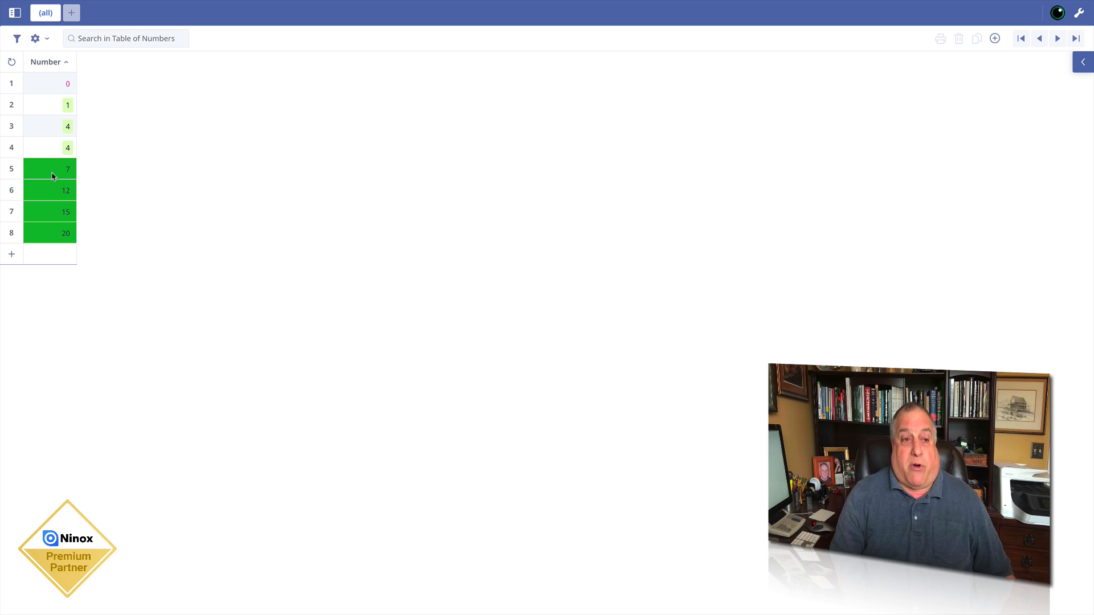
# Step: Add a record with Number 6 to Table of Numbers and return to the table view
pyautogui.click(11, 254)
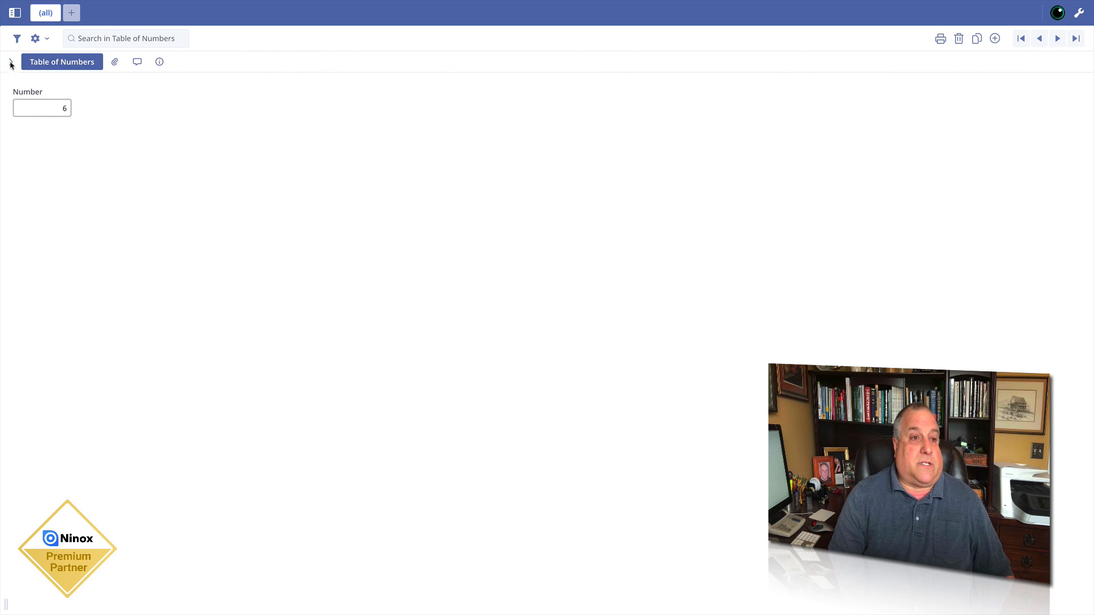
pyautogui.write('6')
pyautogui.press('Return')
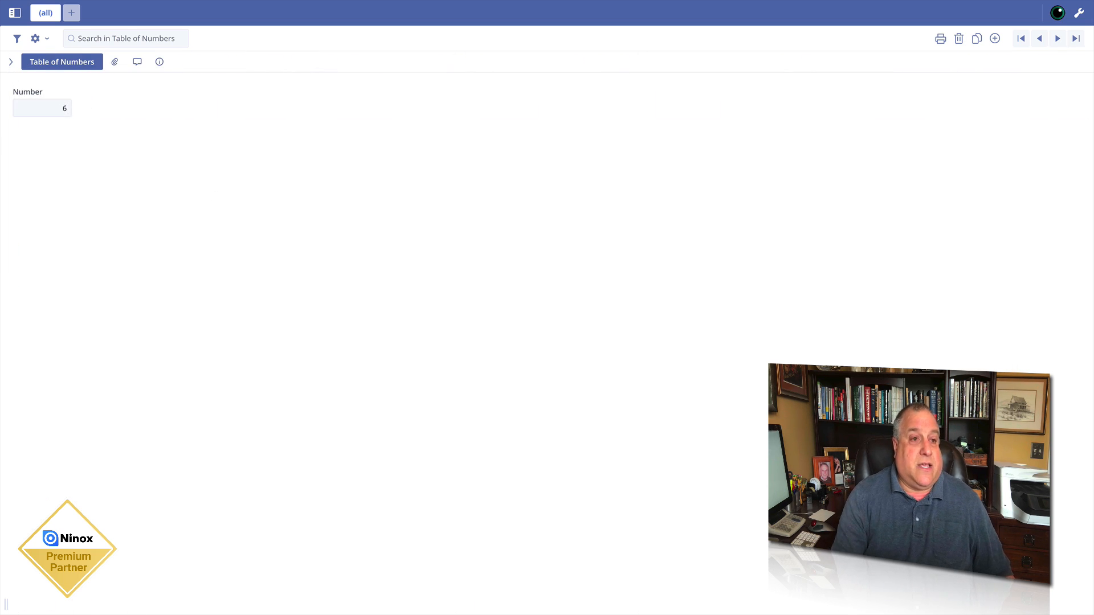
pyautogui.click(11, 61)
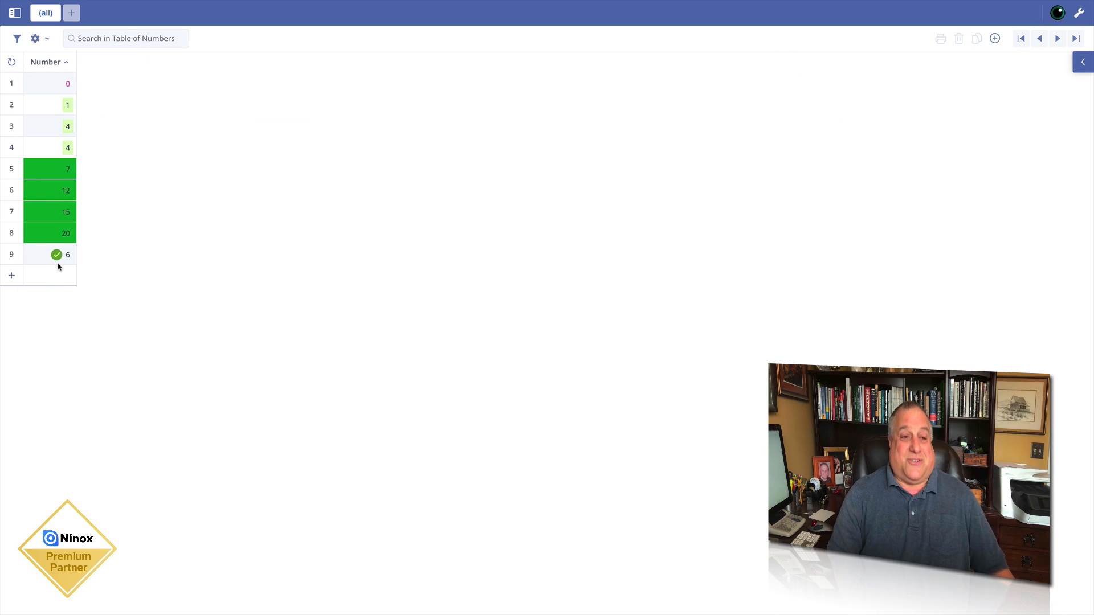
# Step: Review the conditional styling rules set on the Number column
pyautogui.click(47, 62)
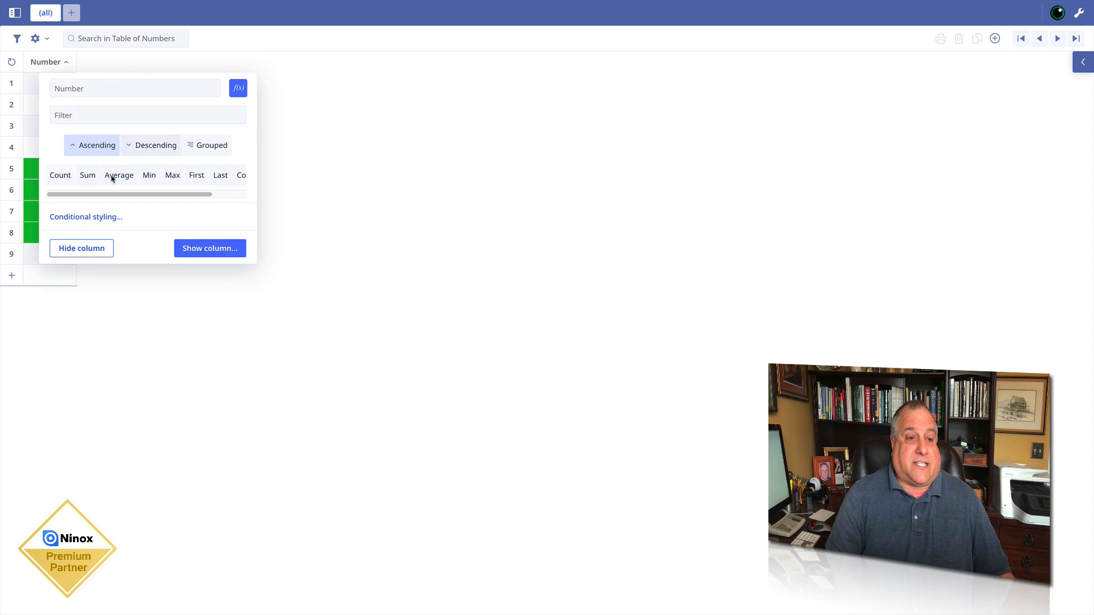
pyautogui.click(88, 219)
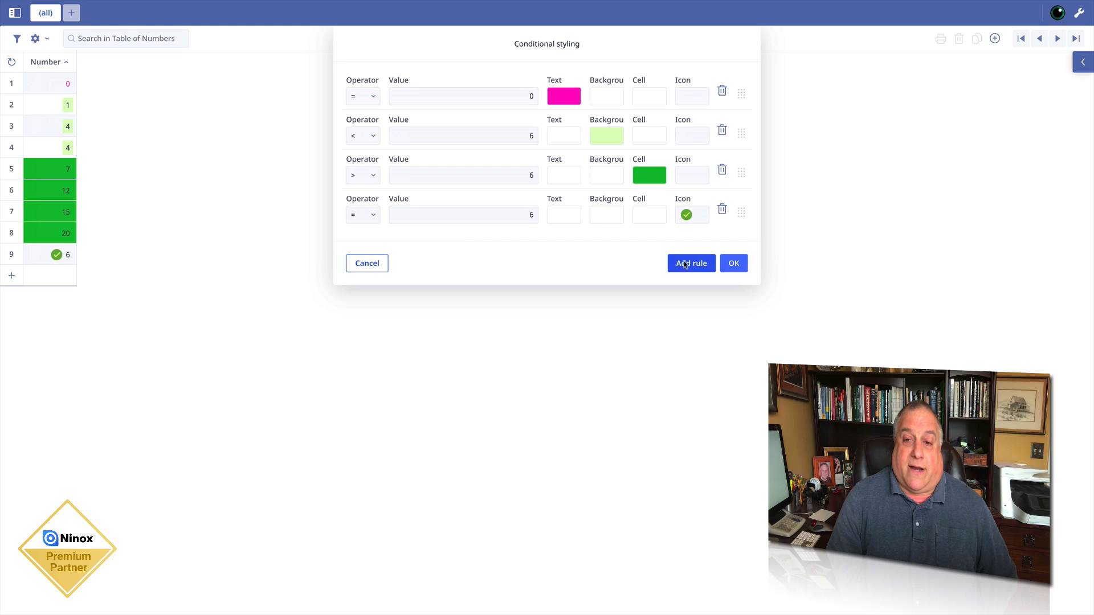
pyautogui.click(734, 265)
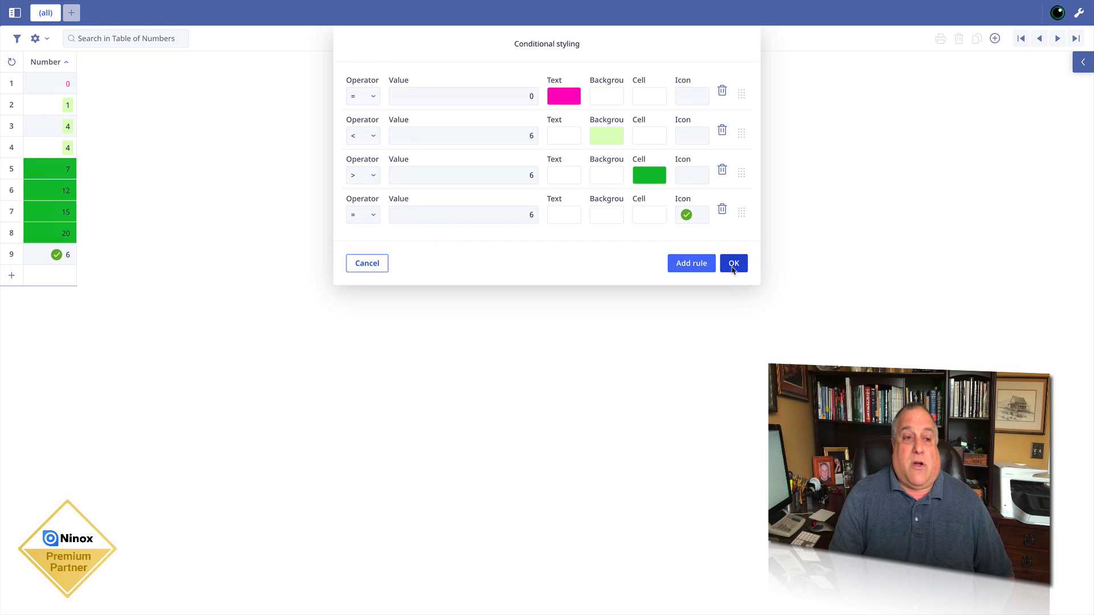
# Step: Open the record with Number 0 and add a Text field to the form beside Number
pyautogui.click(37, 86)
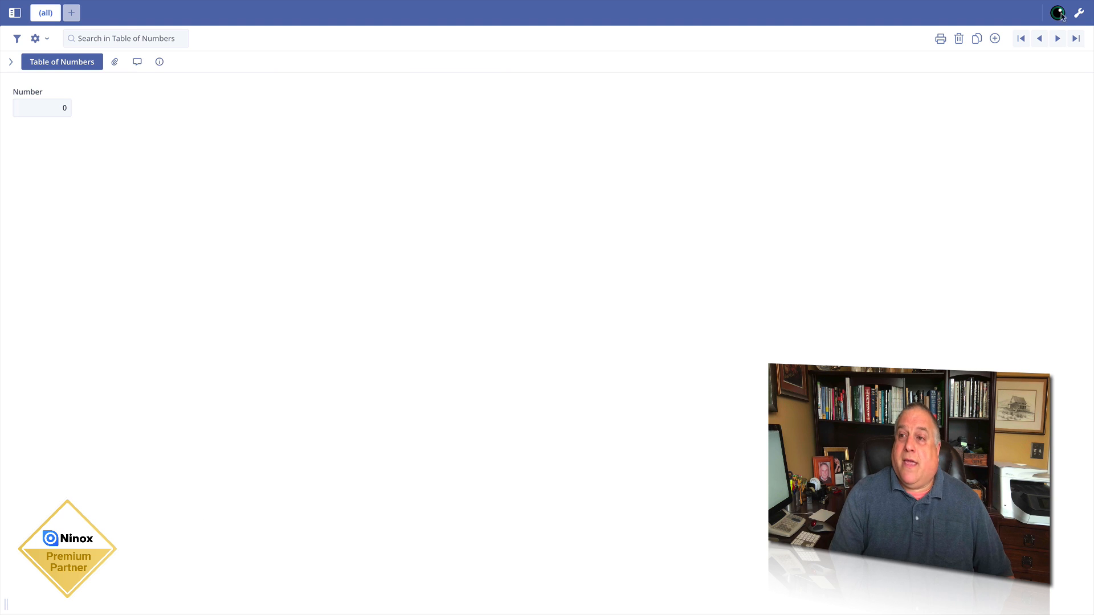
pyautogui.click(1079, 13)
pyautogui.click(225, 598)
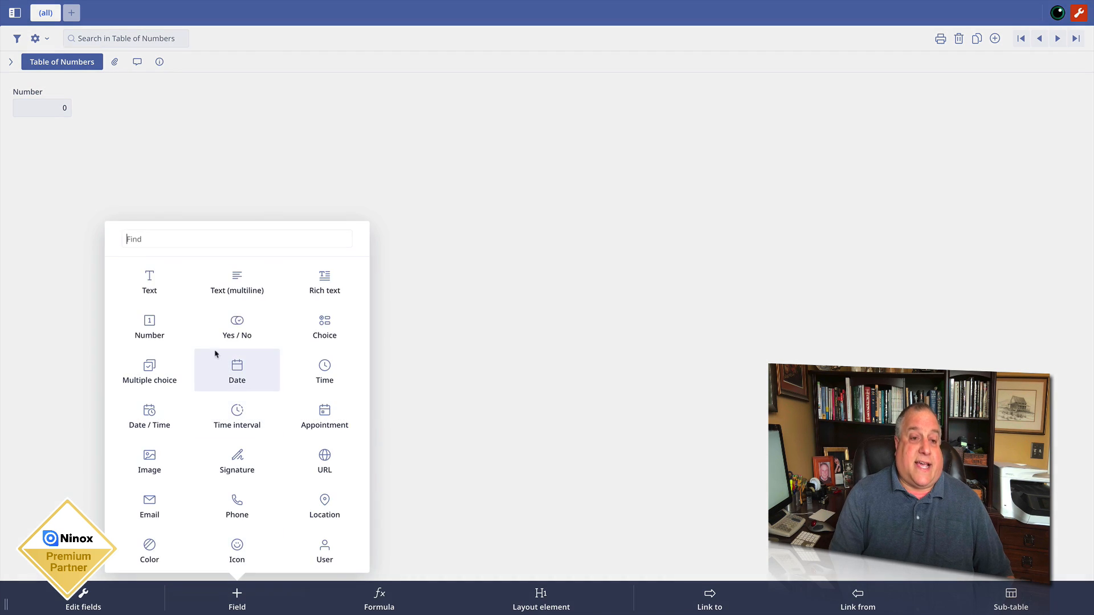
pyautogui.click(151, 288)
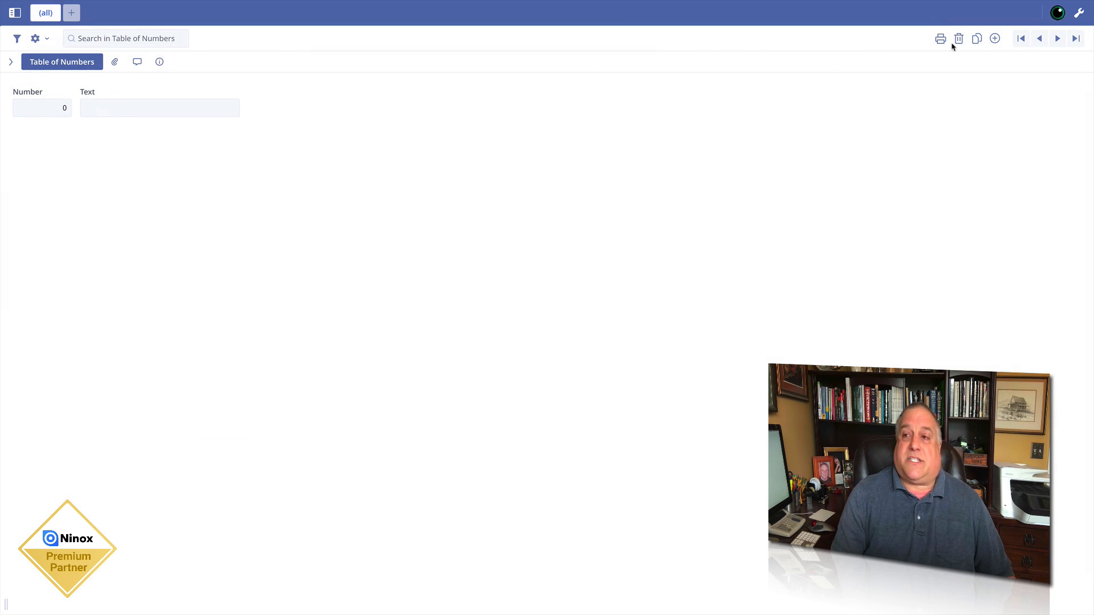
pyautogui.click(1078, 12)
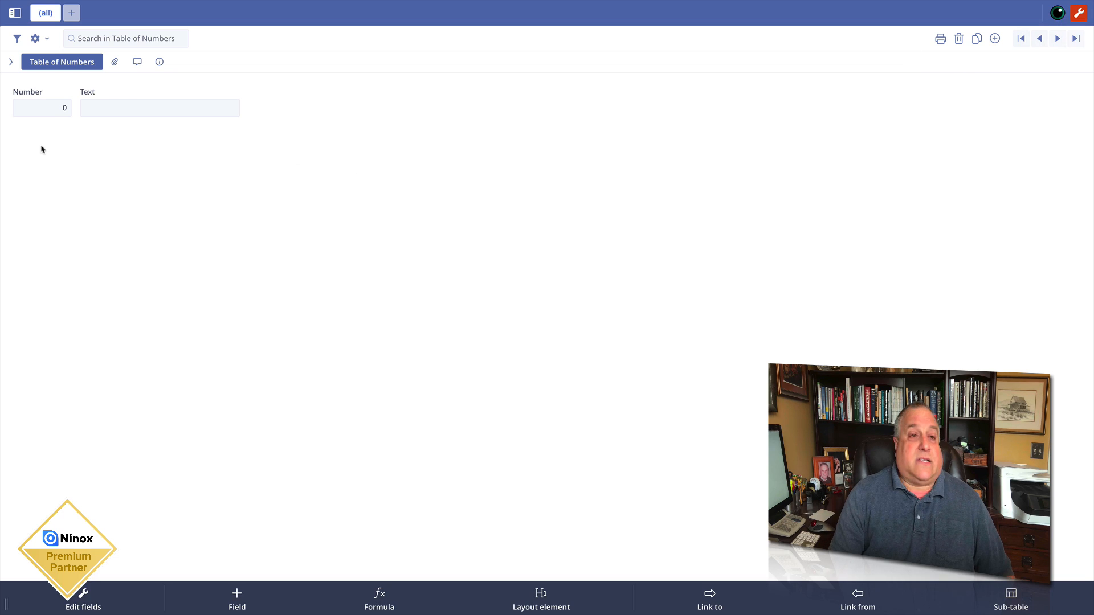
pyautogui.click(106, 91)
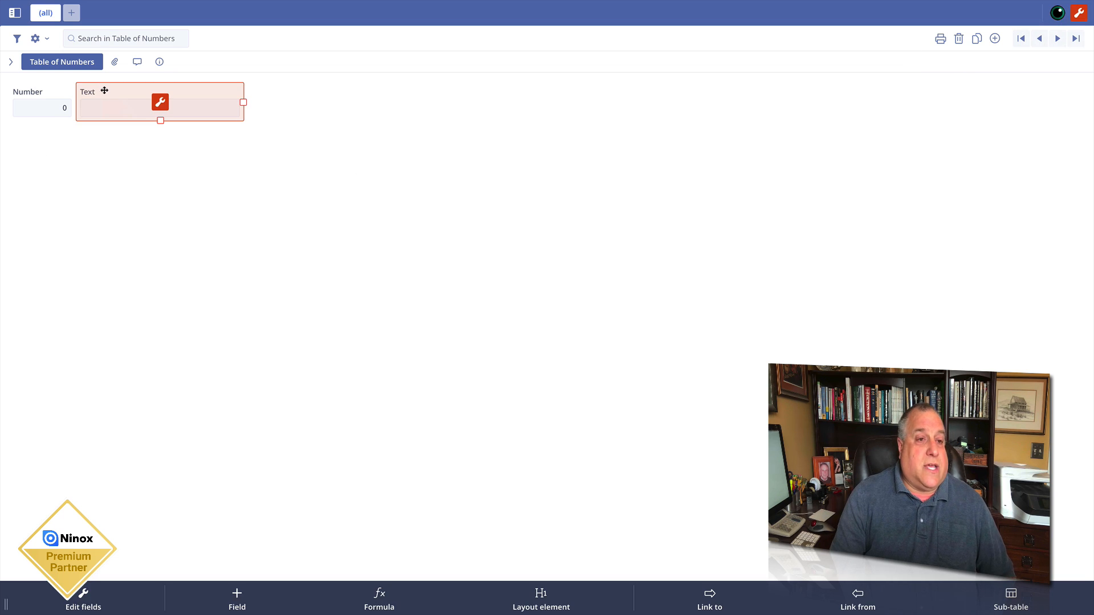
pyautogui.click(155, 148)
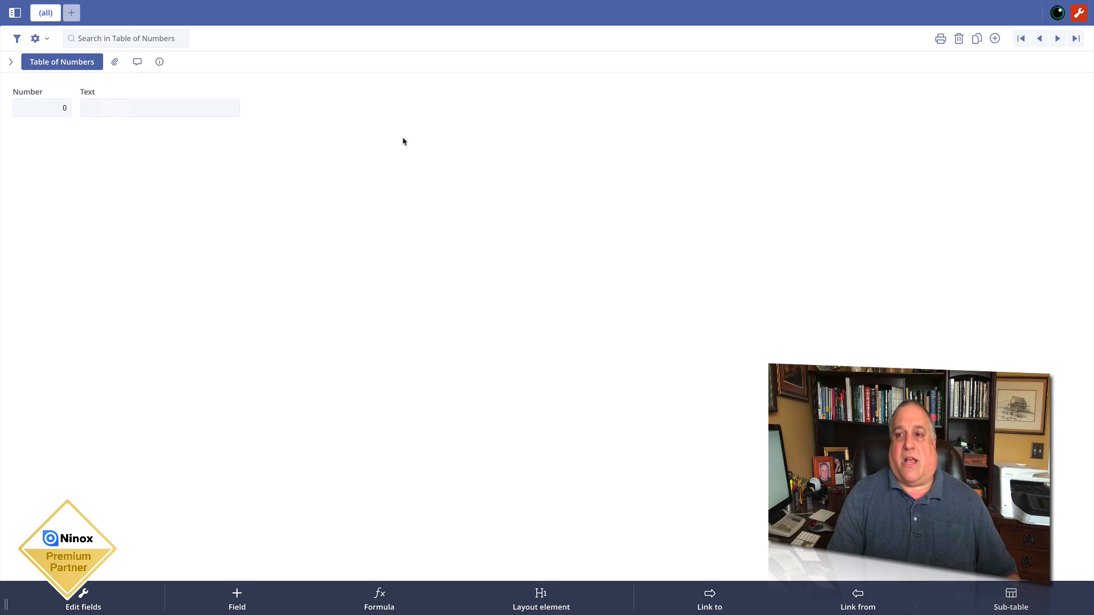
# Step: Enter Ford in the Text field of the Number 0 record, and add a new record with the Text value Chevy
pyautogui.click(119, 109)
pyautogui.write('Ford')
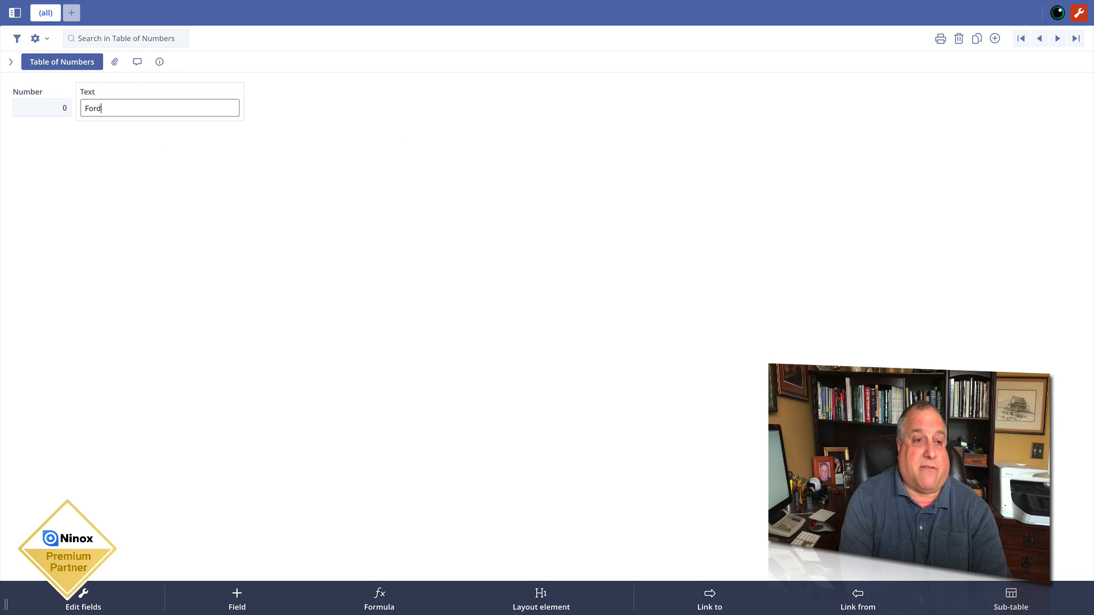
pyautogui.click(995, 39)
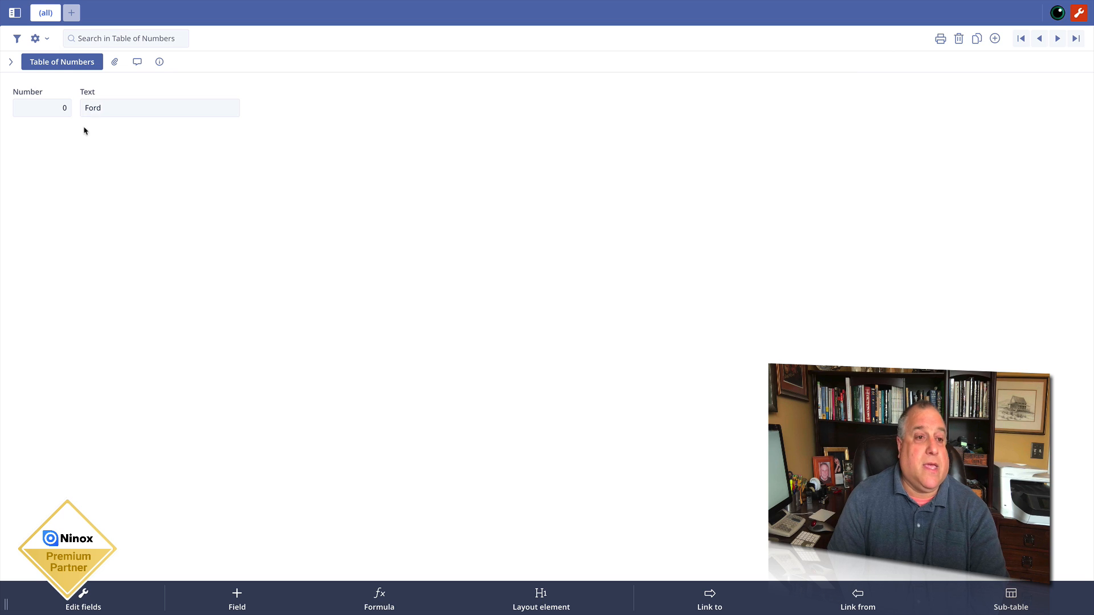
pyautogui.click(99, 109)
pyautogui.write('Chev')
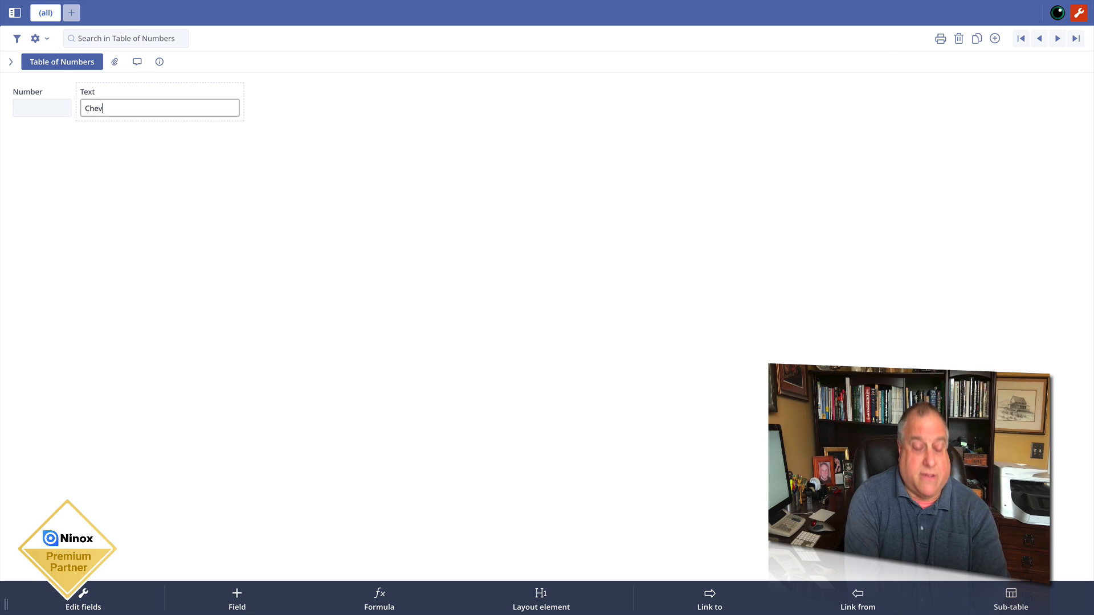
pyautogui.write('y')
# Step: Add further records with the Text values Porsche, Rolls Royce, Ferrari and Skoda, and return to the table view
pyautogui.click(995, 39)
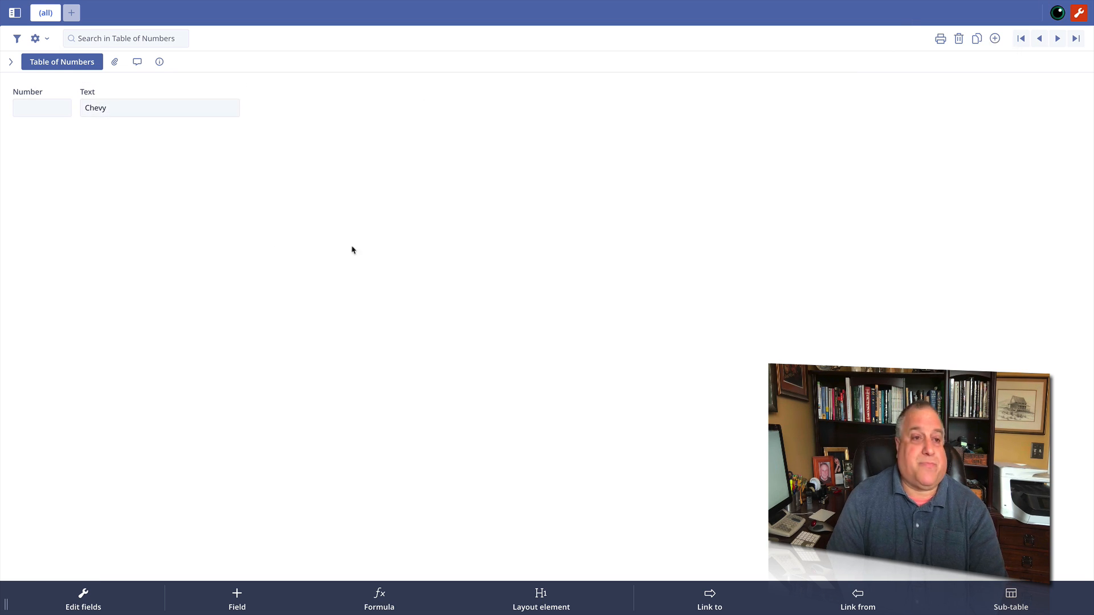
pyautogui.click(103, 109)
pyautogui.write('Po')
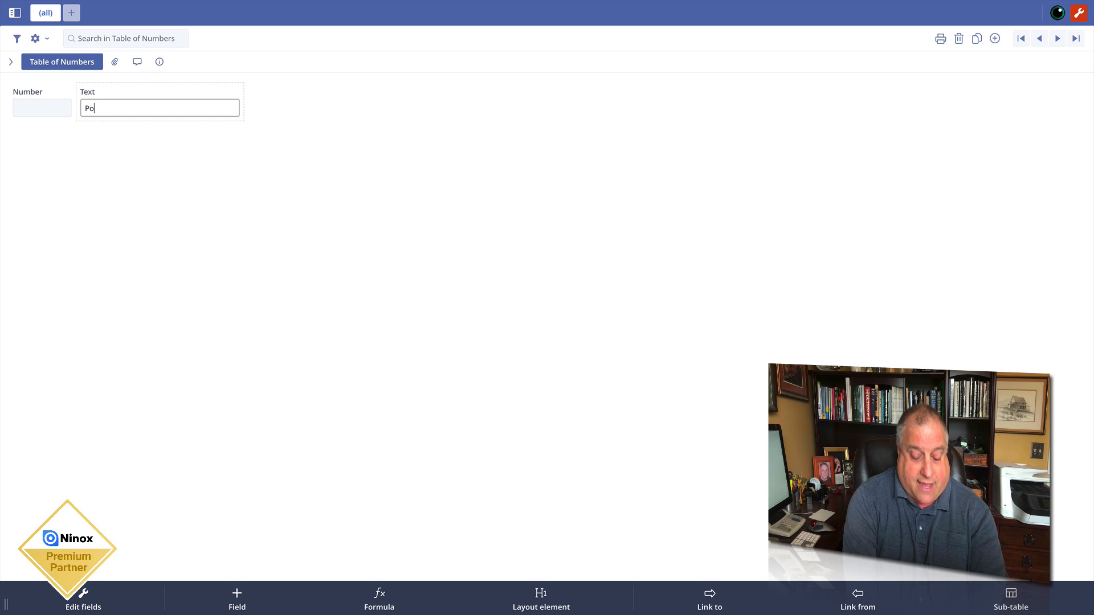
pyautogui.write('rxche')
pyautogui.click(995, 39)
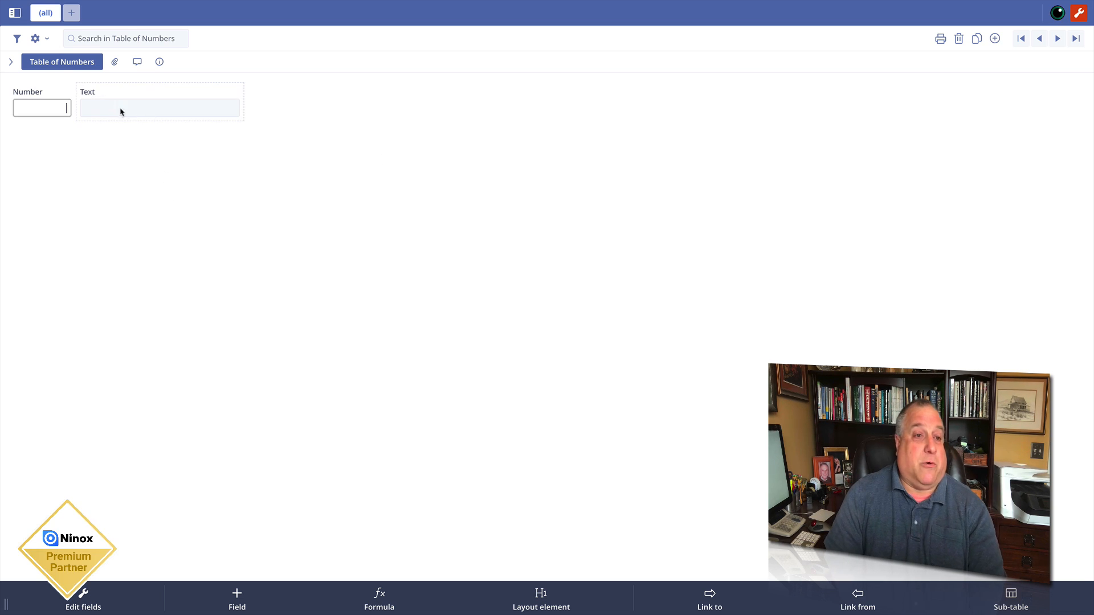
pyautogui.click(115, 106)
pyautogui.write('Rolls Royce')
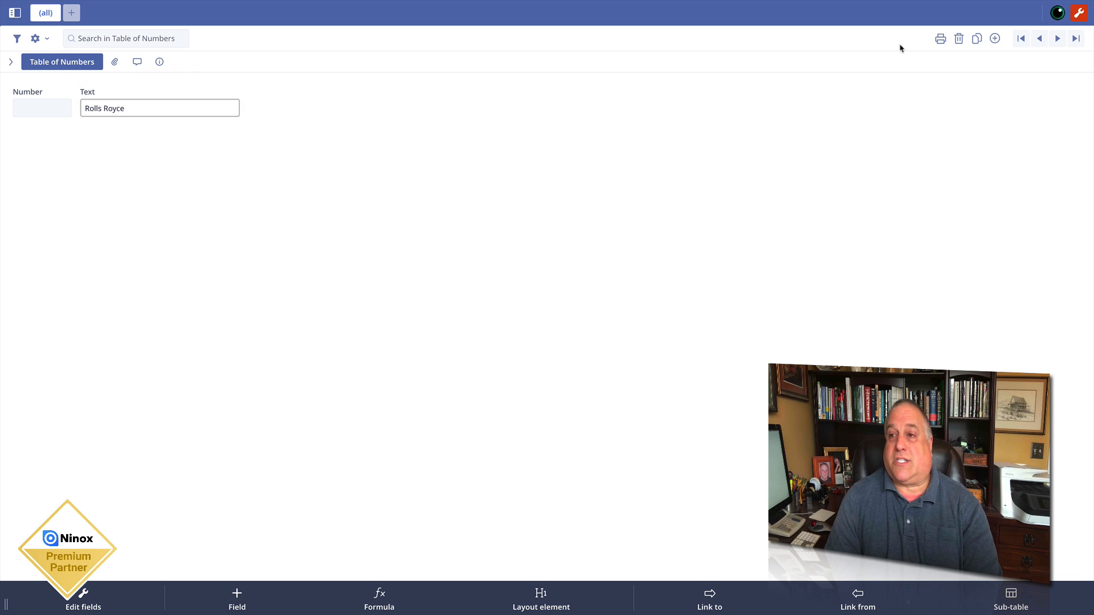
pyautogui.click(995, 38)
pyautogui.click(122, 106)
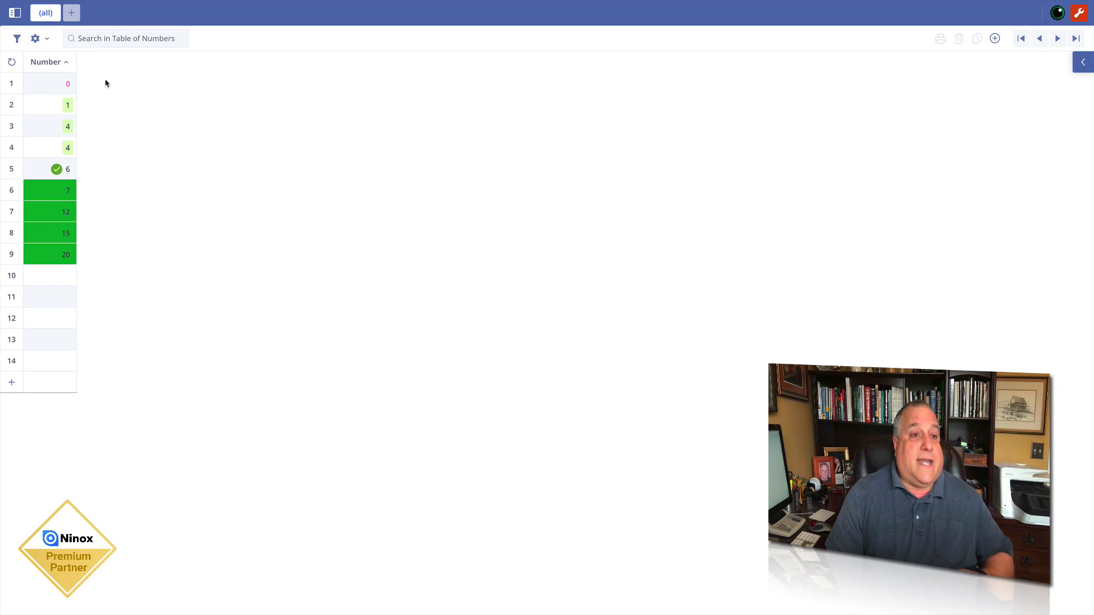
# Step: Show the Text column beside Number in the table view and widen it slightly
pyautogui.click(51, 64)
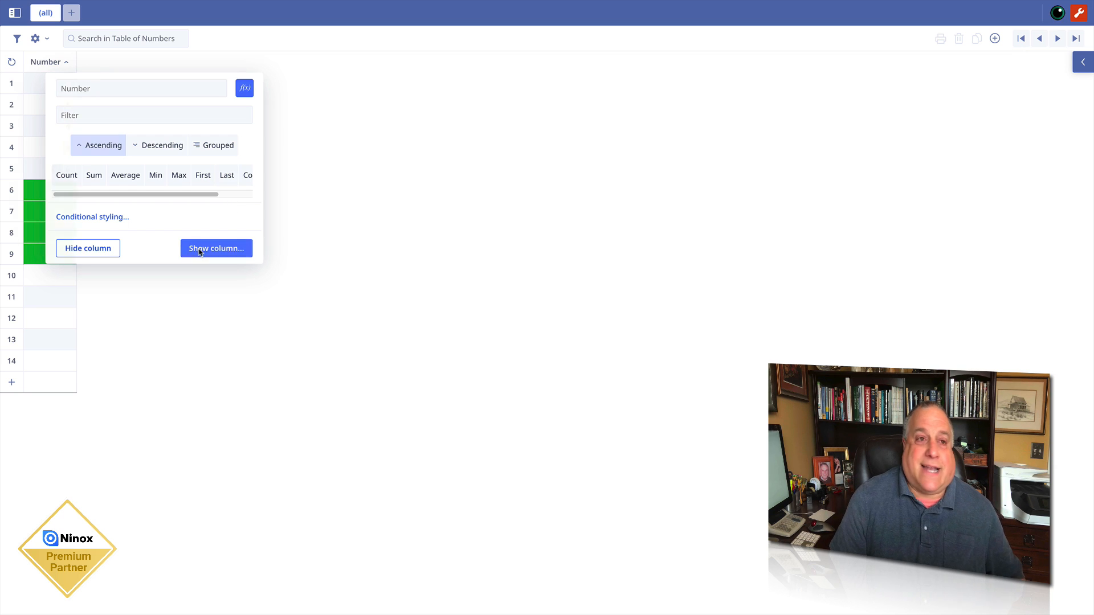
pyautogui.click(216, 248)
pyautogui.click(67, 150)
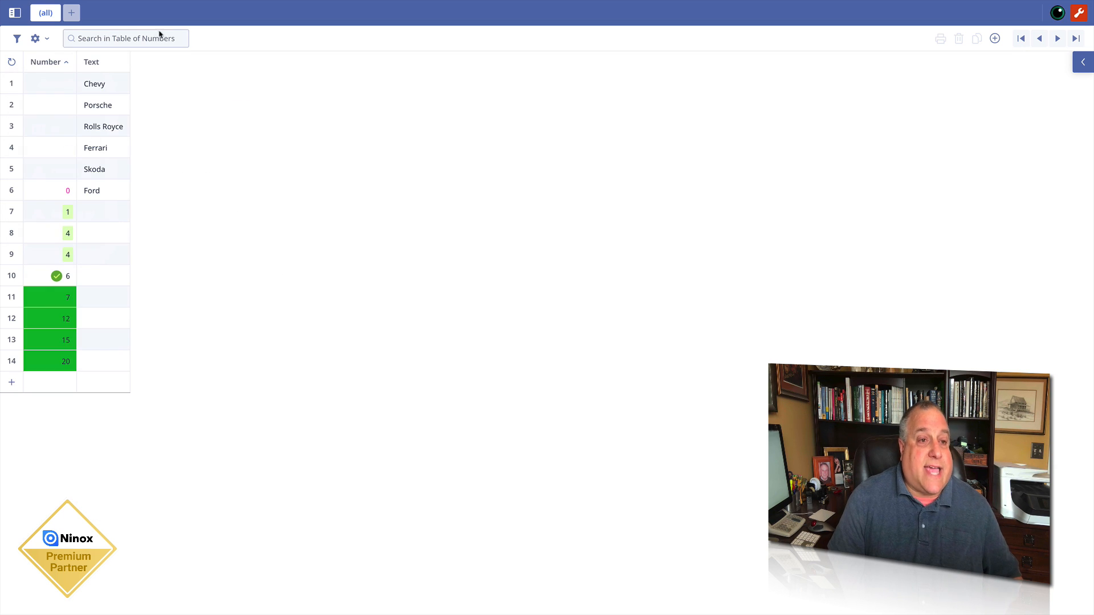
pyautogui.moveTo(131, 62); pyautogui.dragTo(153, 62)
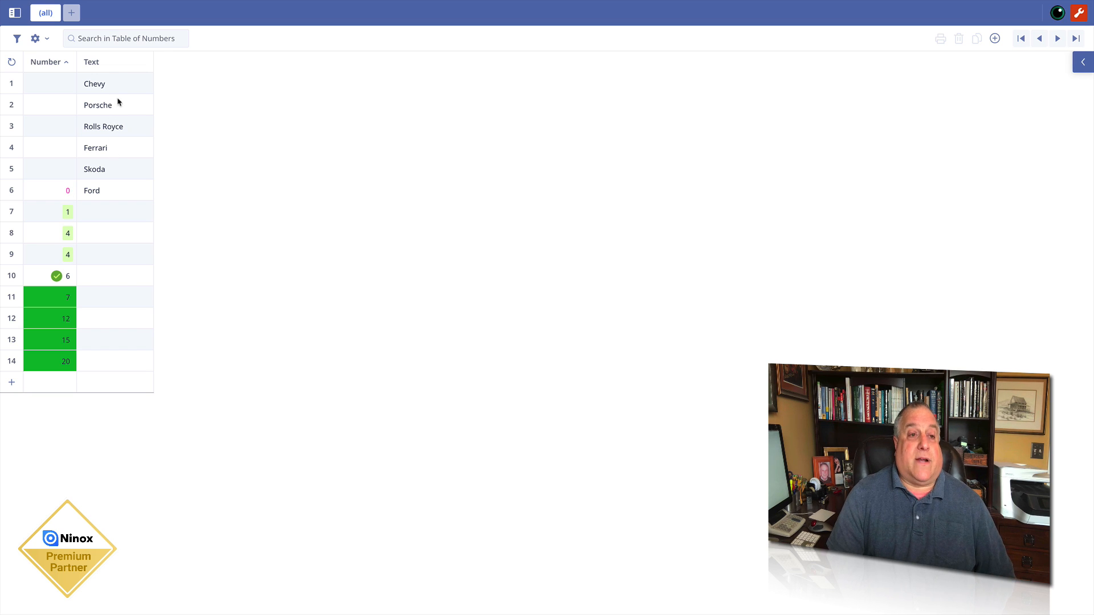
# Step: Add a conditional styling rule to the Text column giving values equal to Chevy a dark blue background and white text
pyautogui.click(149, 62)
pyautogui.click(146, 210)
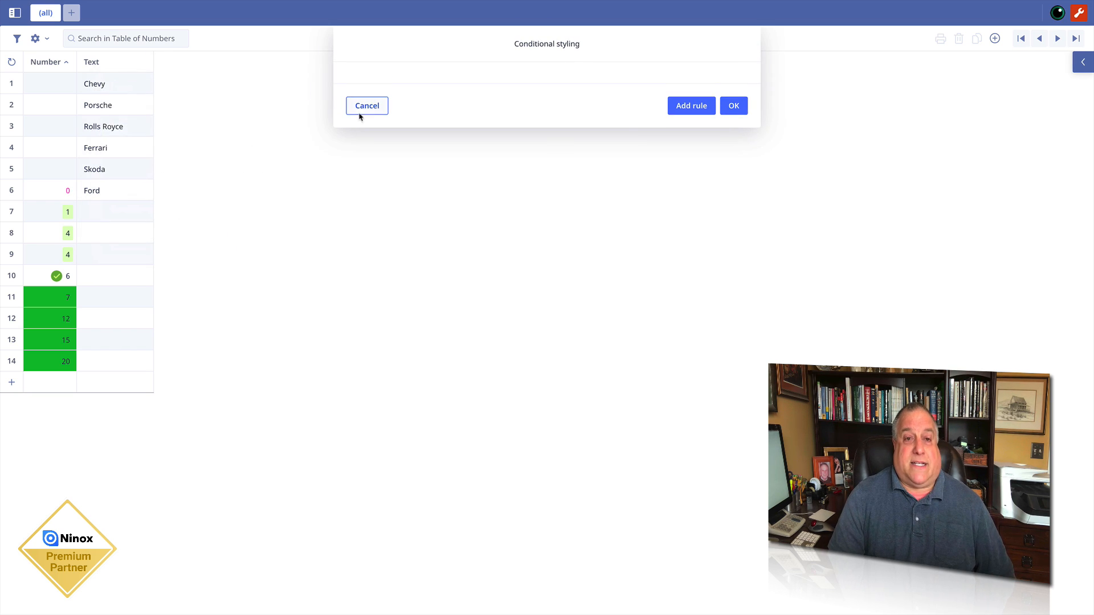
pyautogui.click(689, 106)
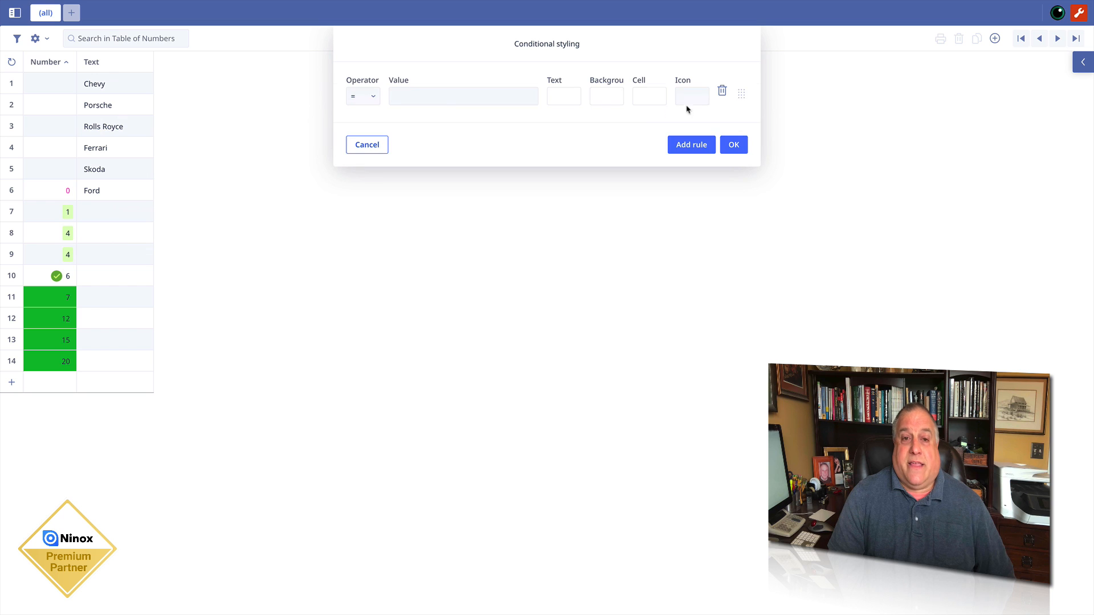
pyautogui.click(432, 98)
pyautogui.write('Chevy')
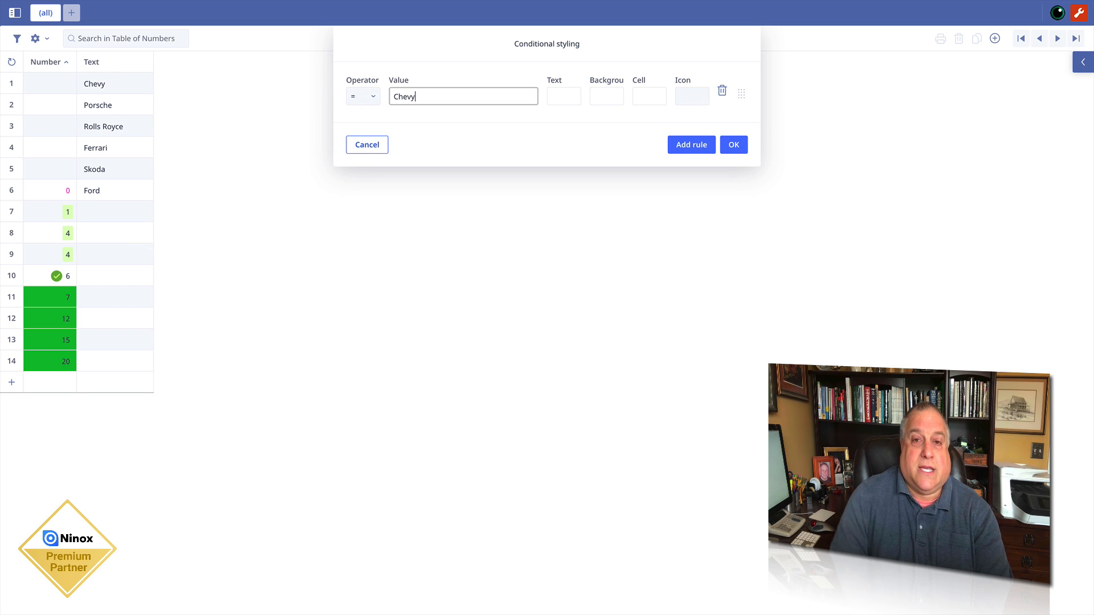
pyautogui.click(606, 96)
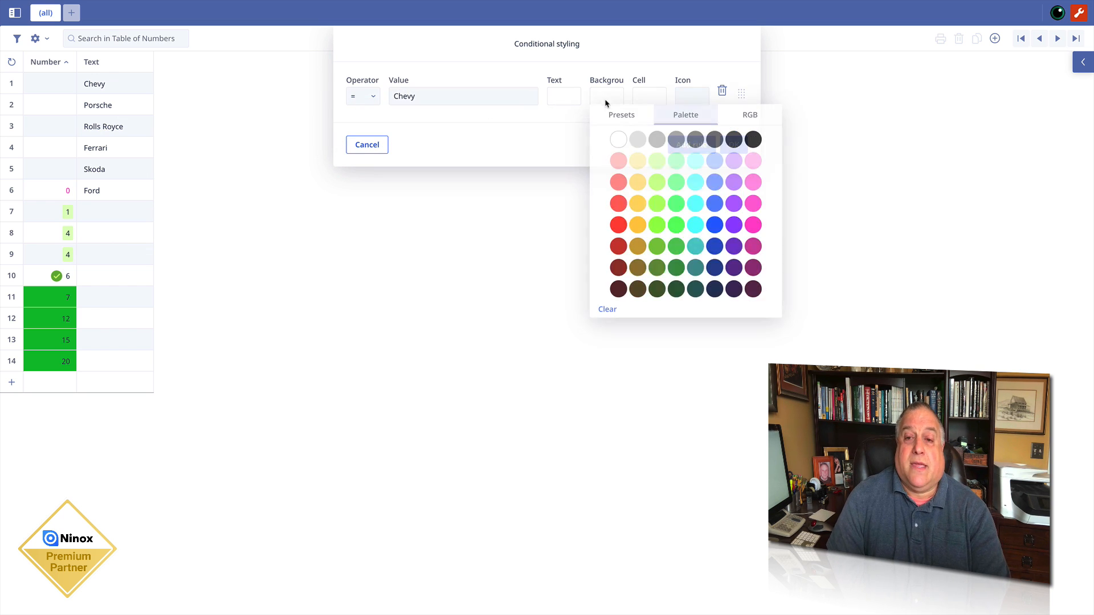
pyautogui.click(714, 246)
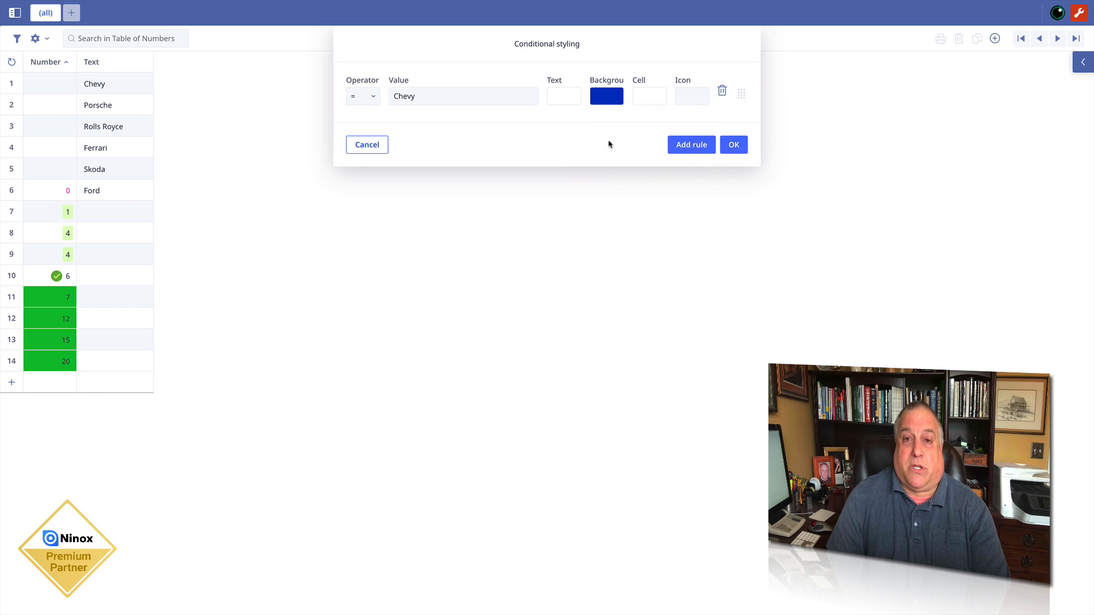
pyautogui.click(563, 98)
pyautogui.click(581, 138)
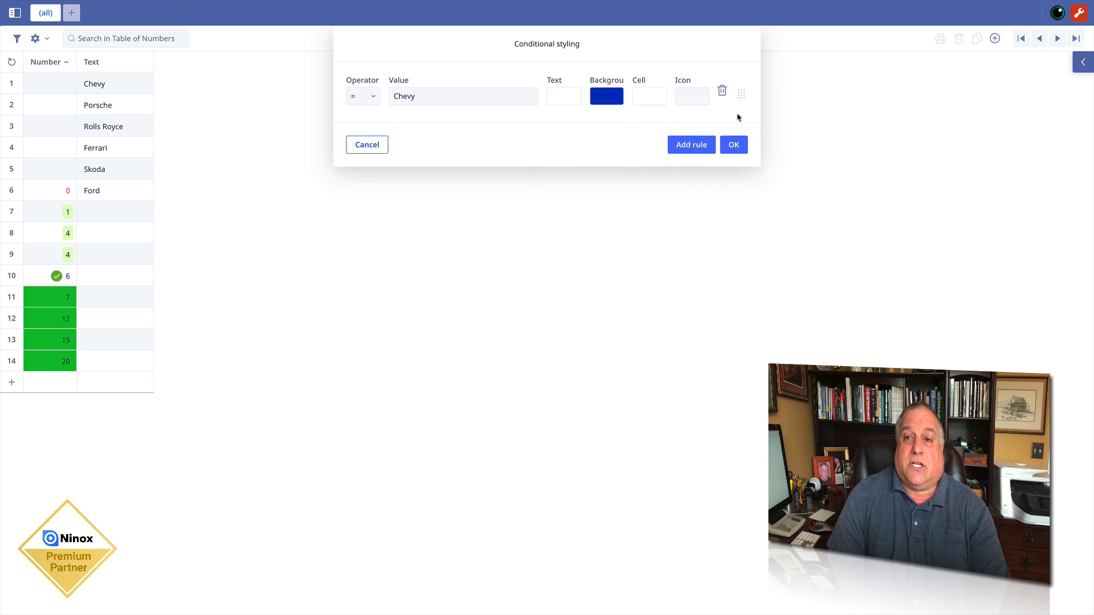
# Step: Add a second Text column rule giving values equal to Ford a dark blue background and white text
pyautogui.click(691, 145)
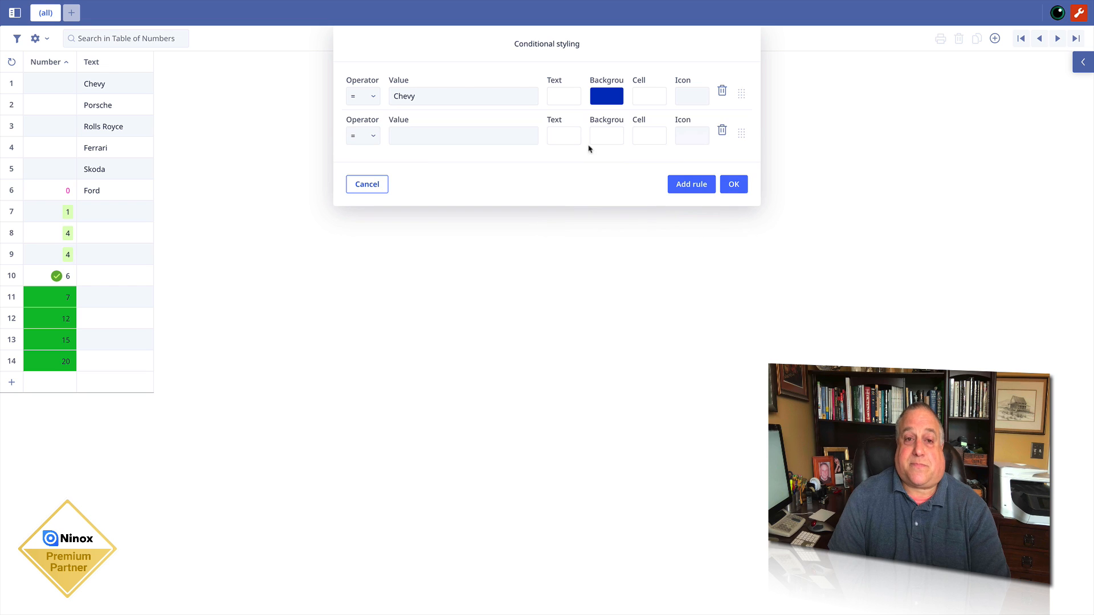
pyautogui.click(406, 138)
pyautogui.write('Fir')
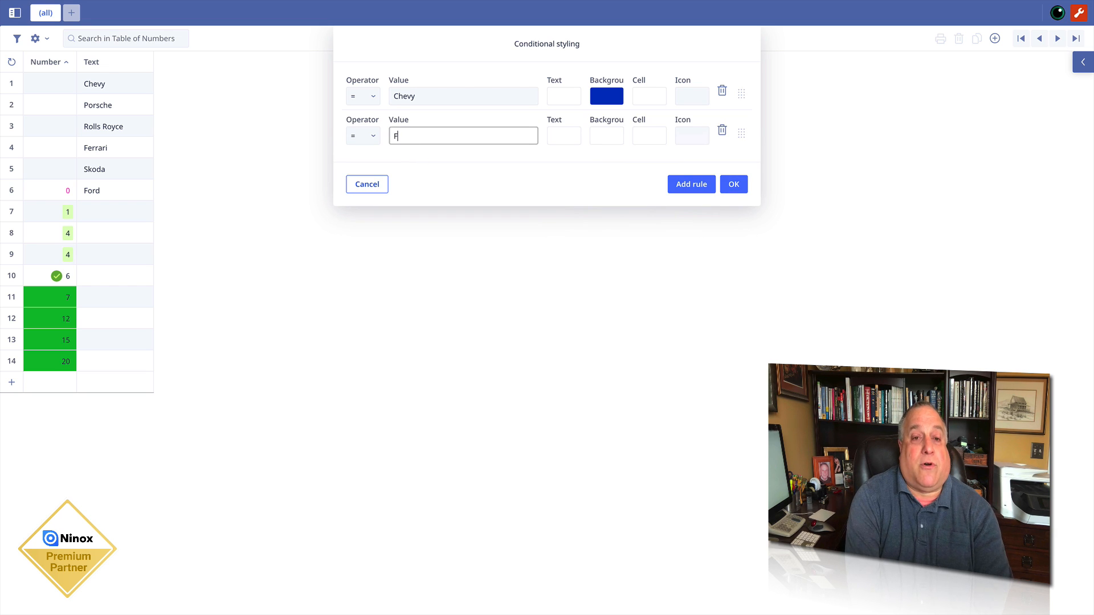
pyautogui.press('BackSpace')
pyautogui.press('BackSpace')
pyautogui.write('ord')
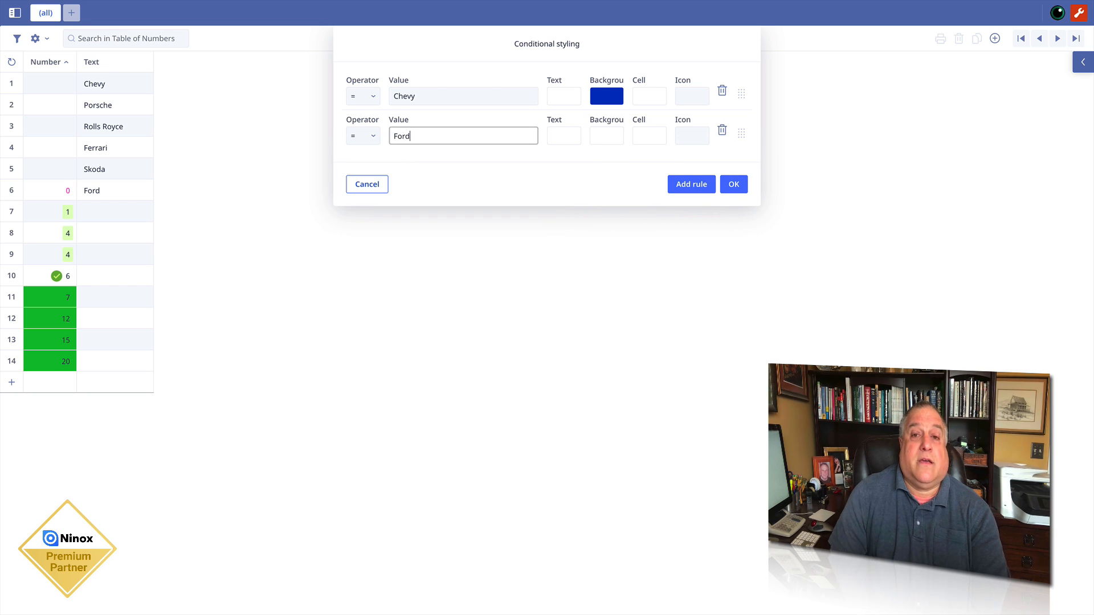
pyautogui.click(608, 136)
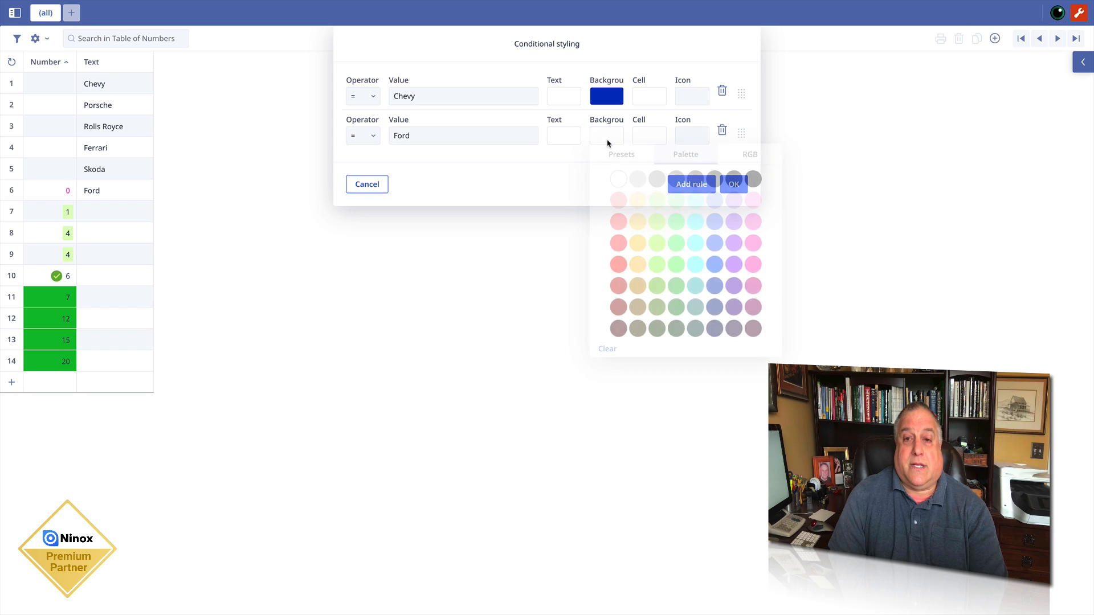
pyautogui.click(712, 287)
pyautogui.click(552, 140)
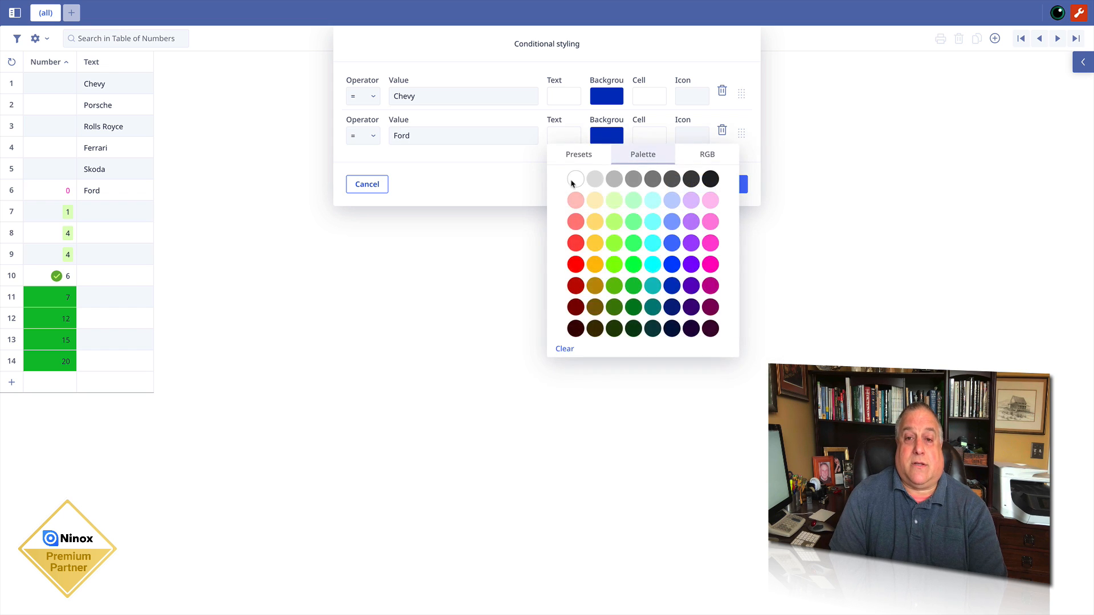
pyautogui.click(575, 179)
# Step: Add a third Text column rule giving values equal to Rolls Royce dark blue text
pyautogui.click(692, 184)
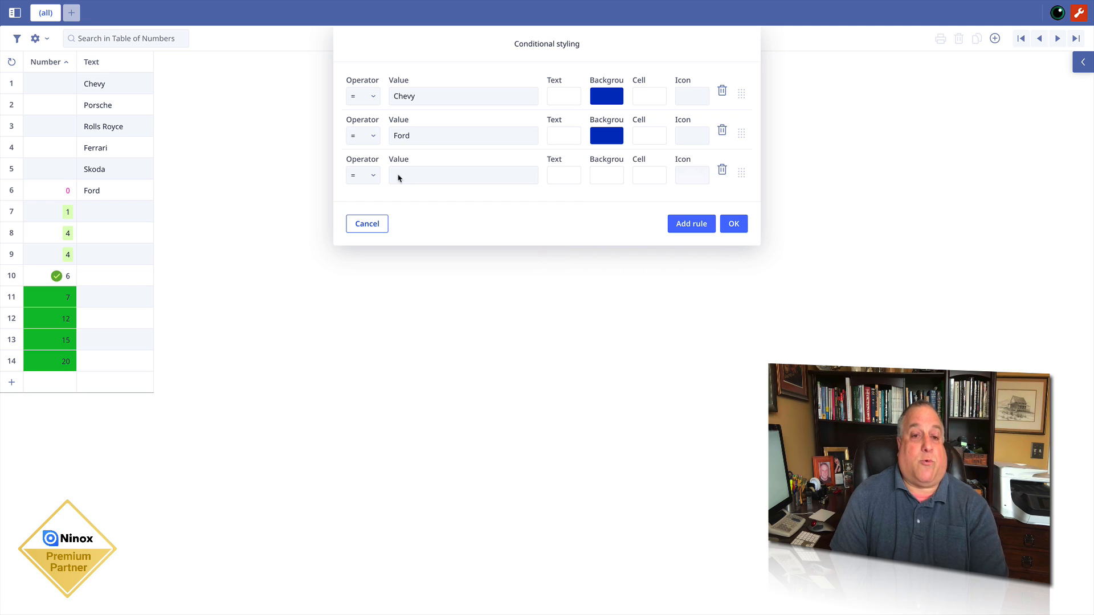
pyautogui.click(398, 176)
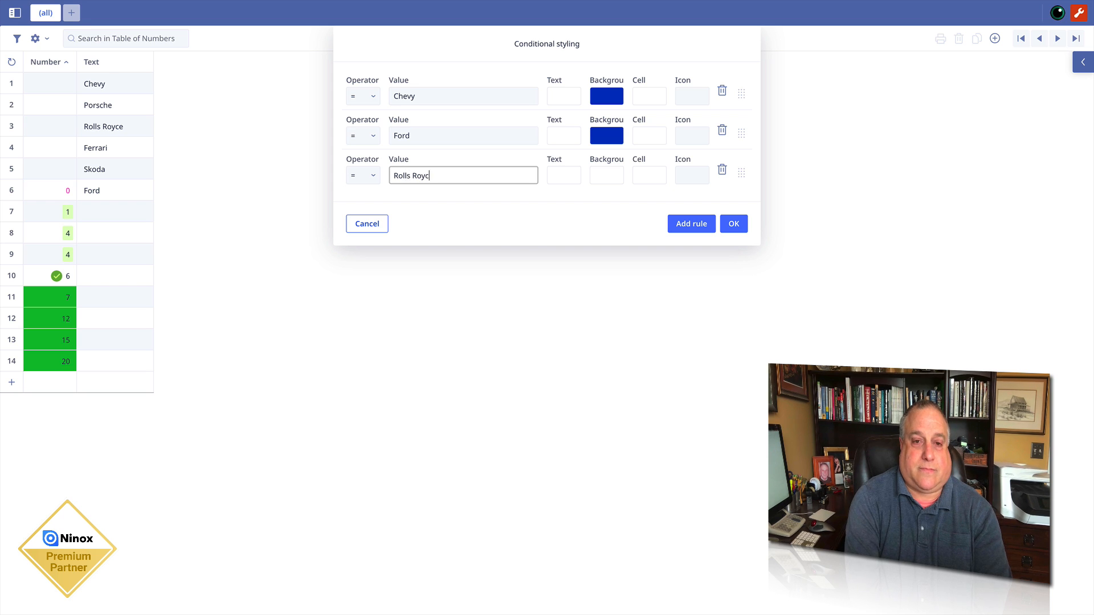
pyautogui.click(607, 175)
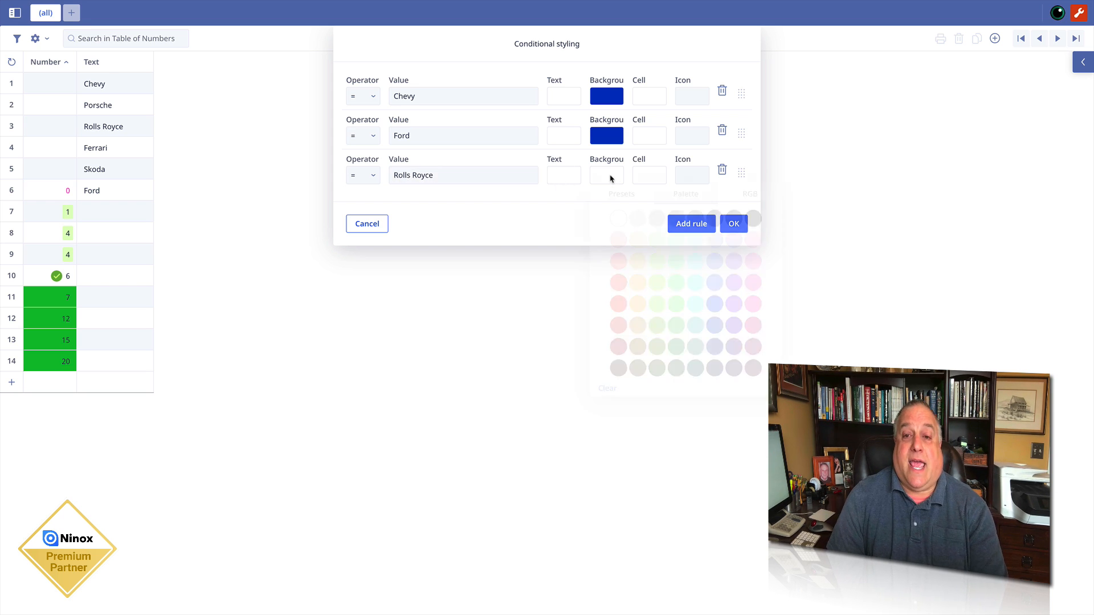
pyautogui.click(565, 178)
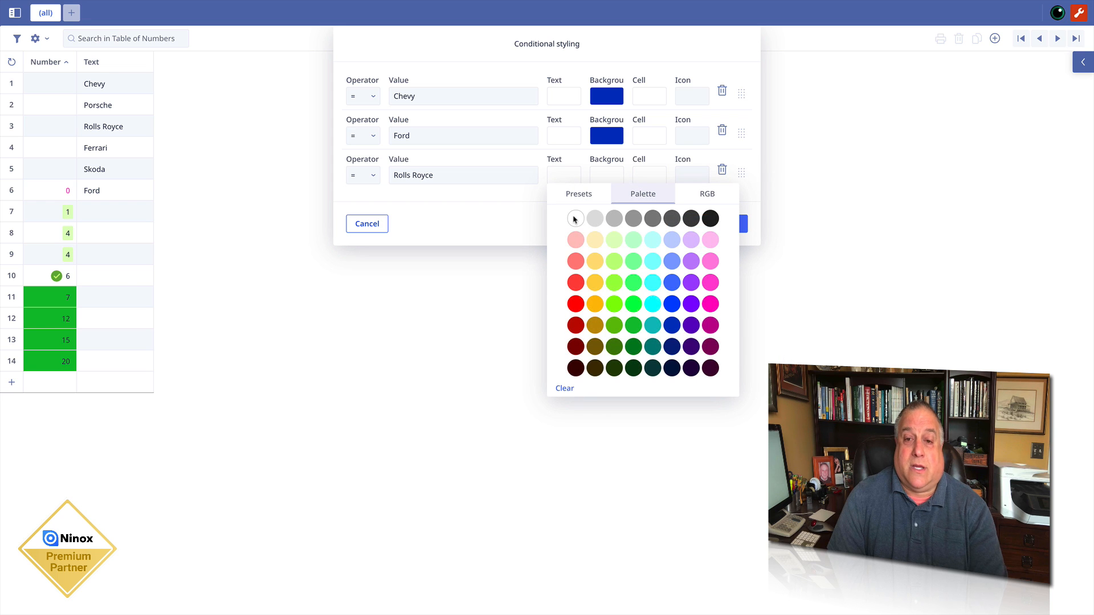
pyautogui.click(671, 329)
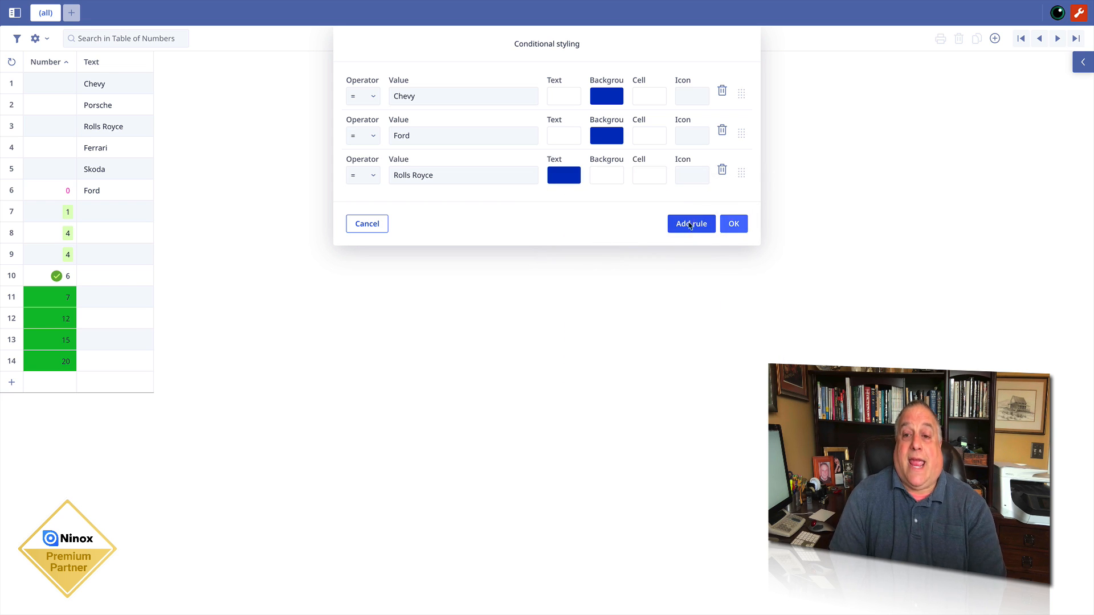
# Step: Add a fourth Text column rule giving values equal to Porsche a black background and orange-yellow text
pyautogui.click(708, 223)
pyautogui.click(427, 217)
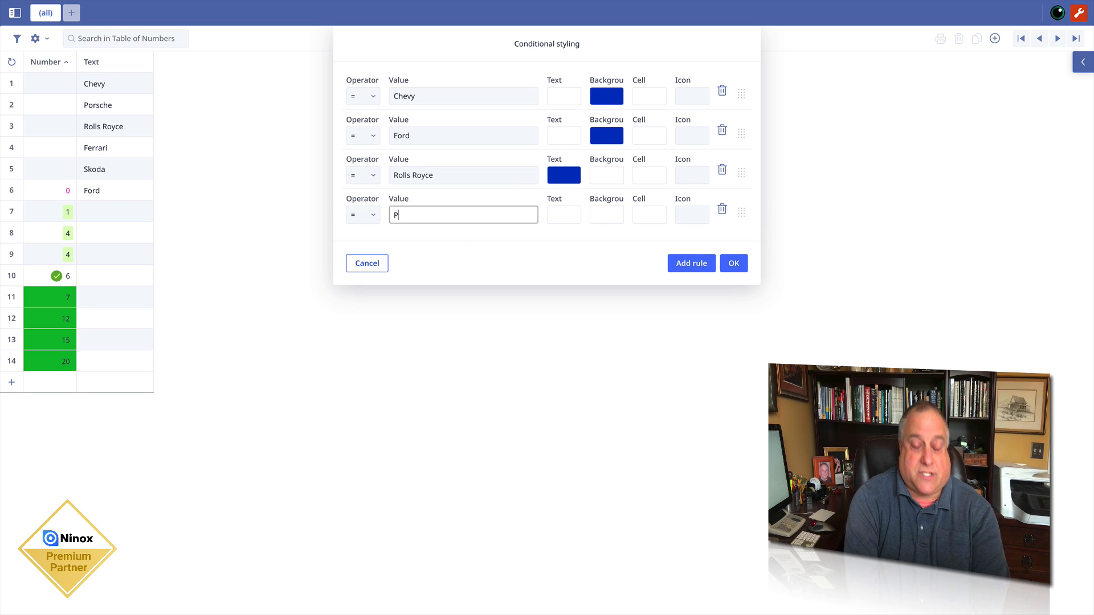
pyautogui.write('Porsche')
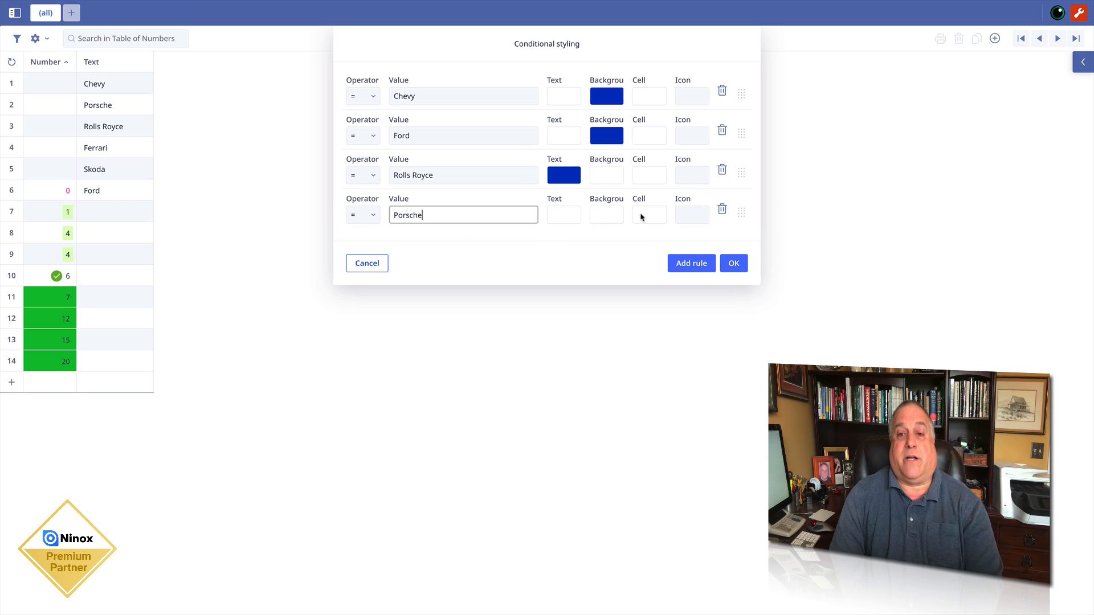
pyautogui.click(614, 217)
pyautogui.click(753, 258)
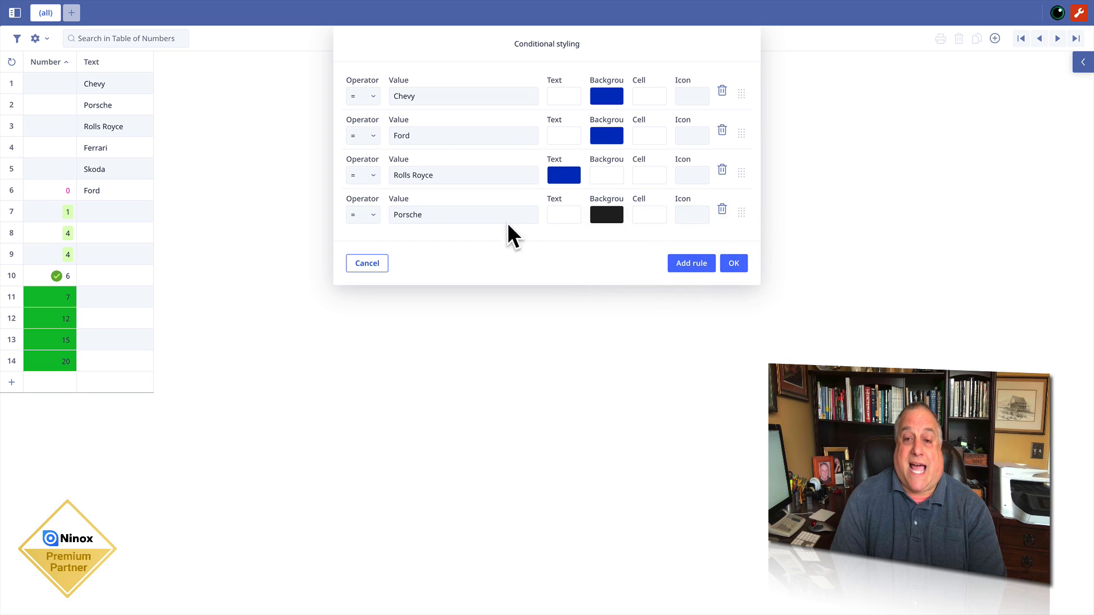
pyautogui.click(563, 216)
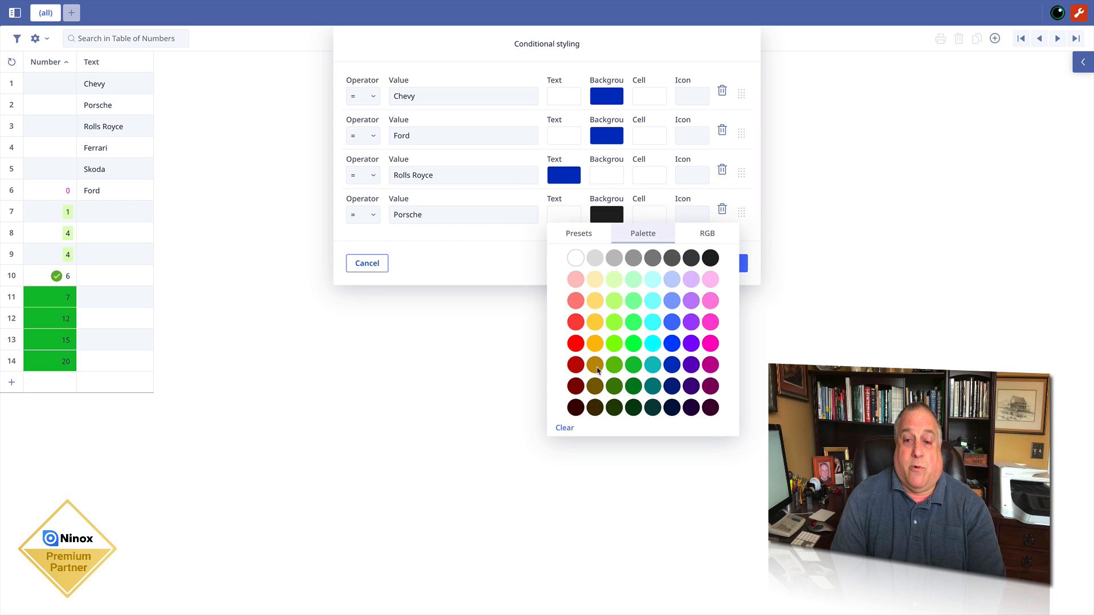
pyautogui.click(595, 343)
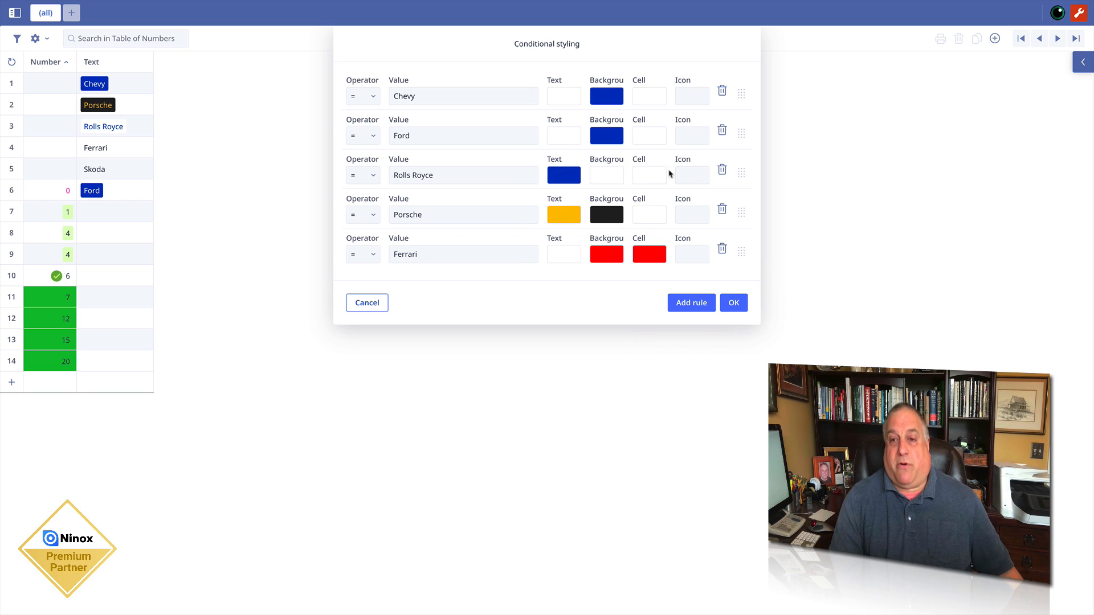
# Step: Assign an icon to the red Ferrari rule and apply the Text column's conditional styling
pyautogui.click(687, 259)
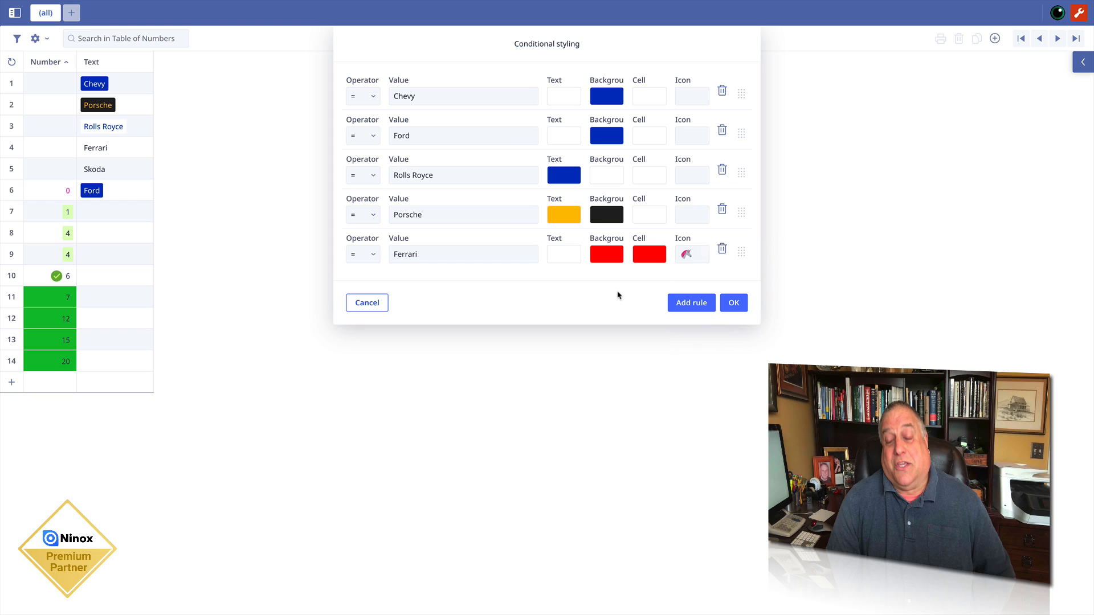
pyautogui.click(735, 306)
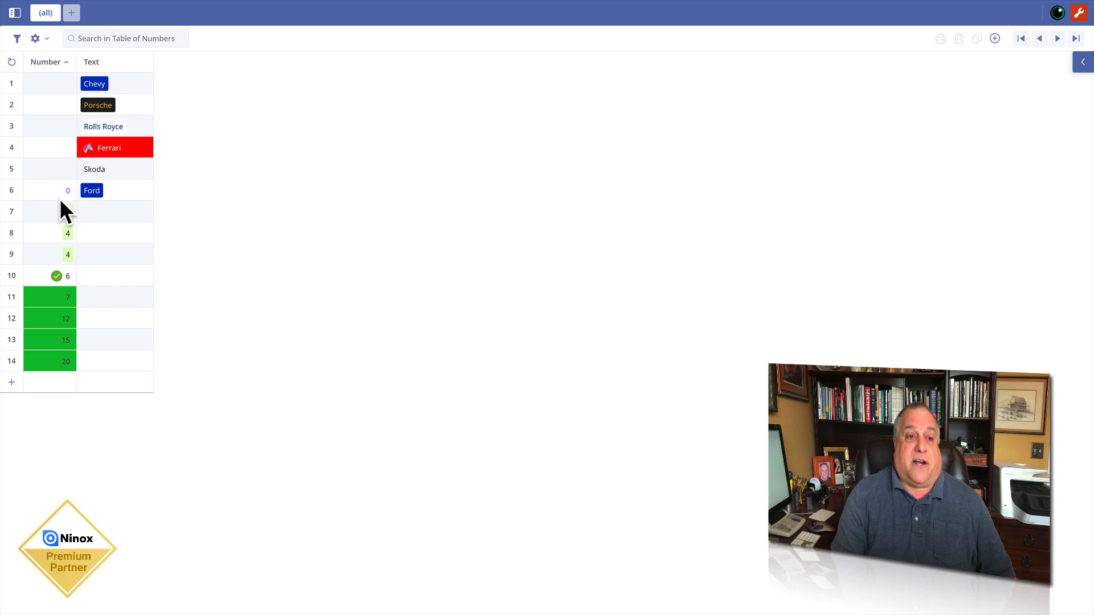
# Step: Examine the comparison operators offered for a conditional styling rule on the Greater Than 10 formula column
pyautogui.click(98, 63)
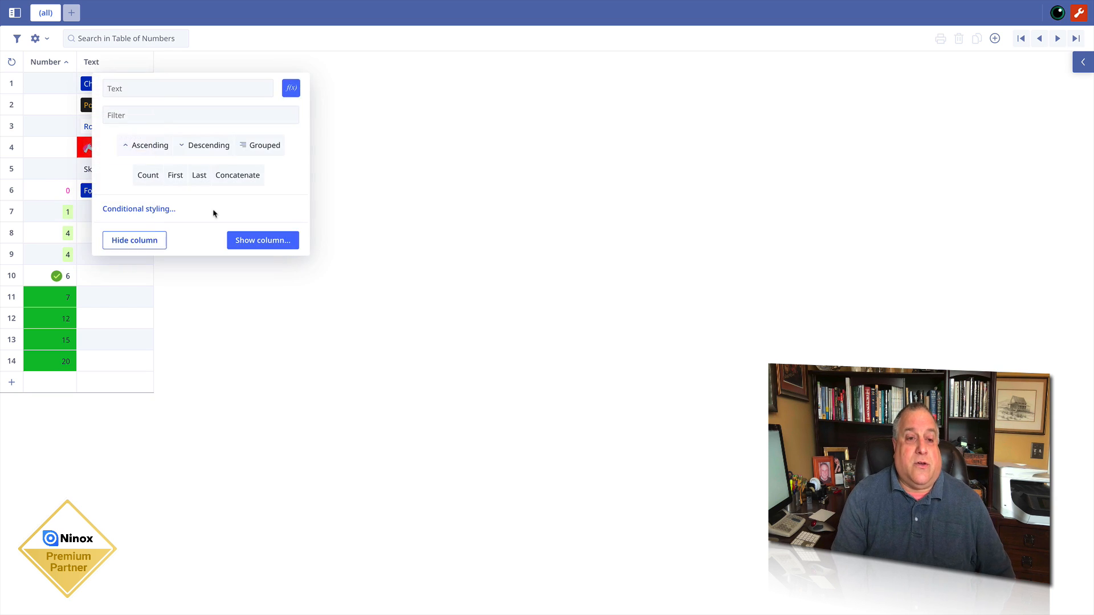
pyautogui.click(153, 210)
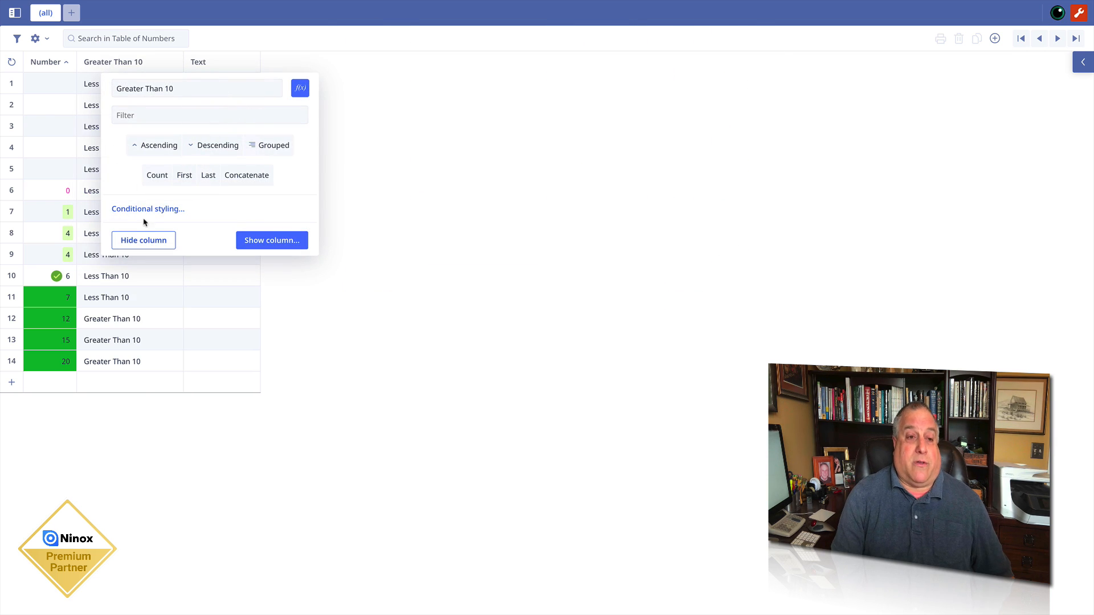
pyautogui.click(144, 210)
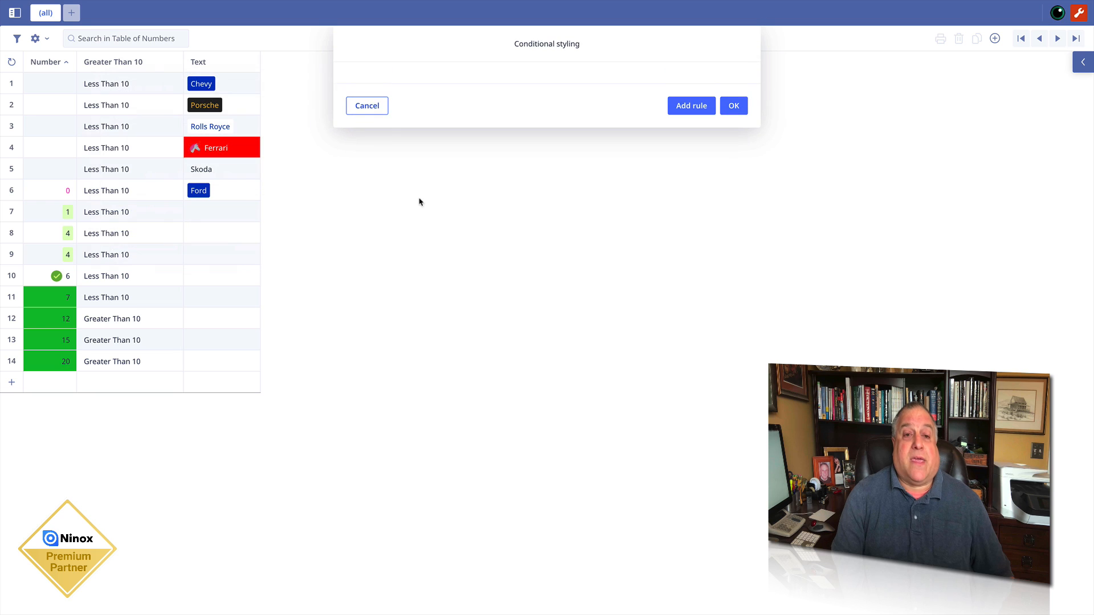
pyautogui.click(675, 105)
pyautogui.click(374, 97)
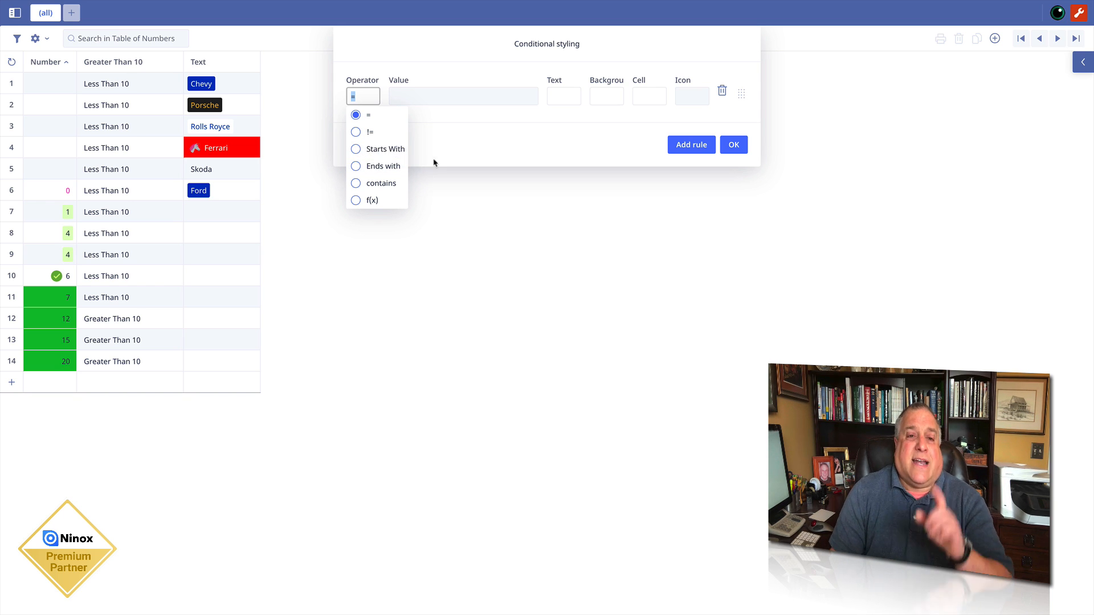
pyautogui.click(734, 144)
pyautogui.click(733, 144)
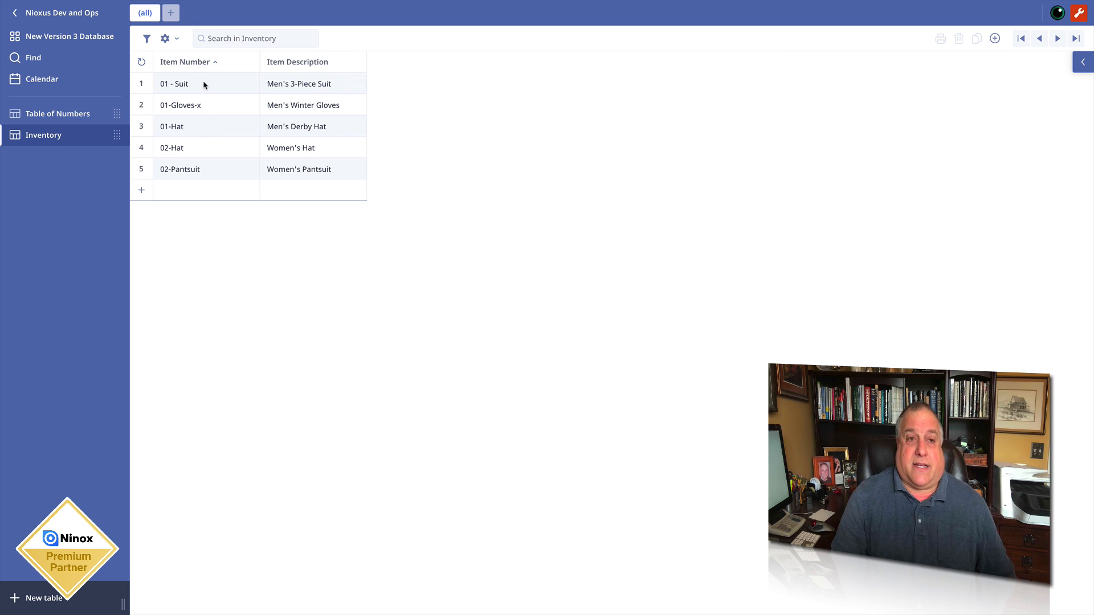
# Step: In the Inventory table, add an Item Number conditional styling rule giving values that start with 01 a light cyan background
pyautogui.click(186, 64)
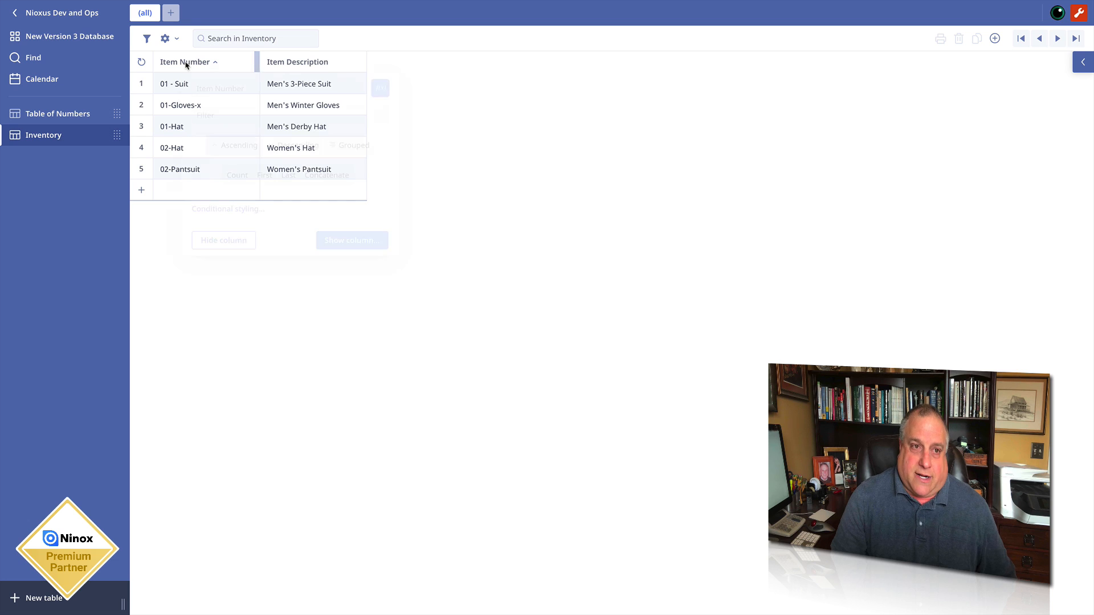
pyautogui.click(216, 212)
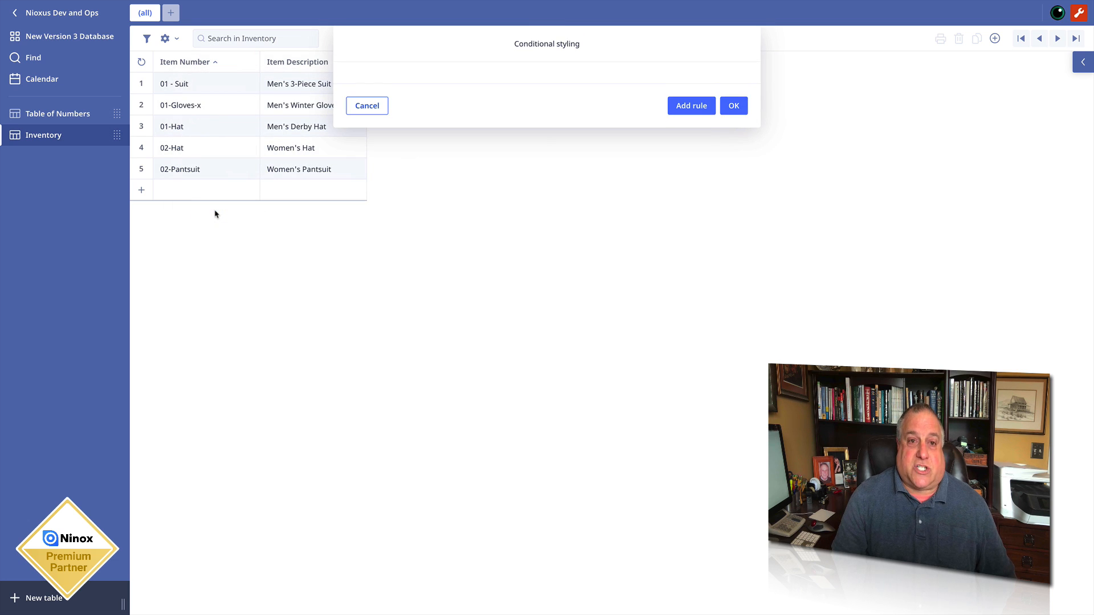
pyautogui.click(689, 110)
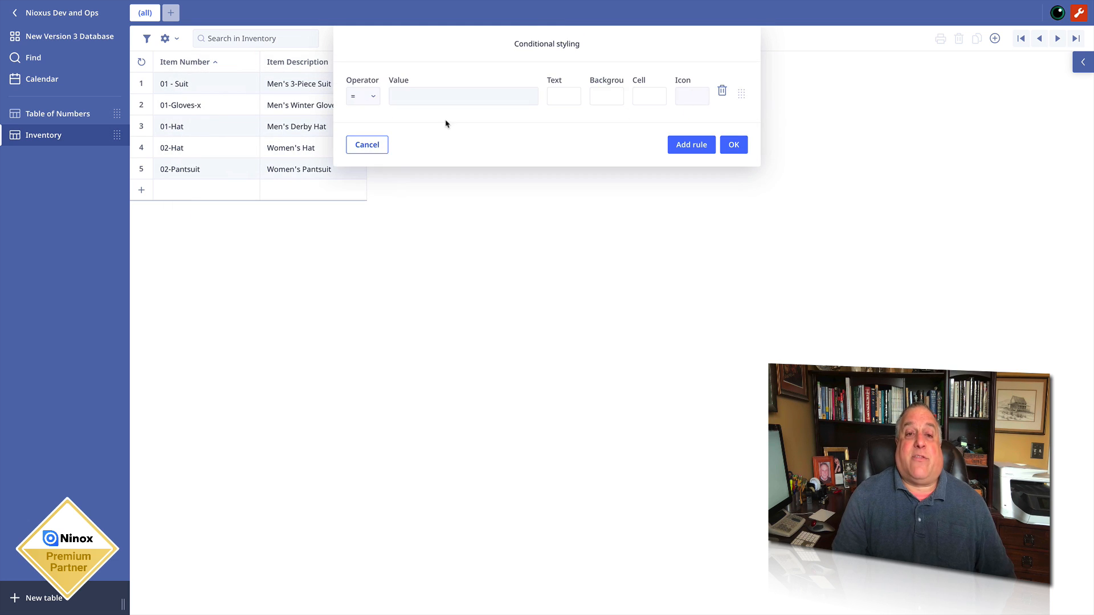
pyautogui.click(361, 98)
pyautogui.click(367, 150)
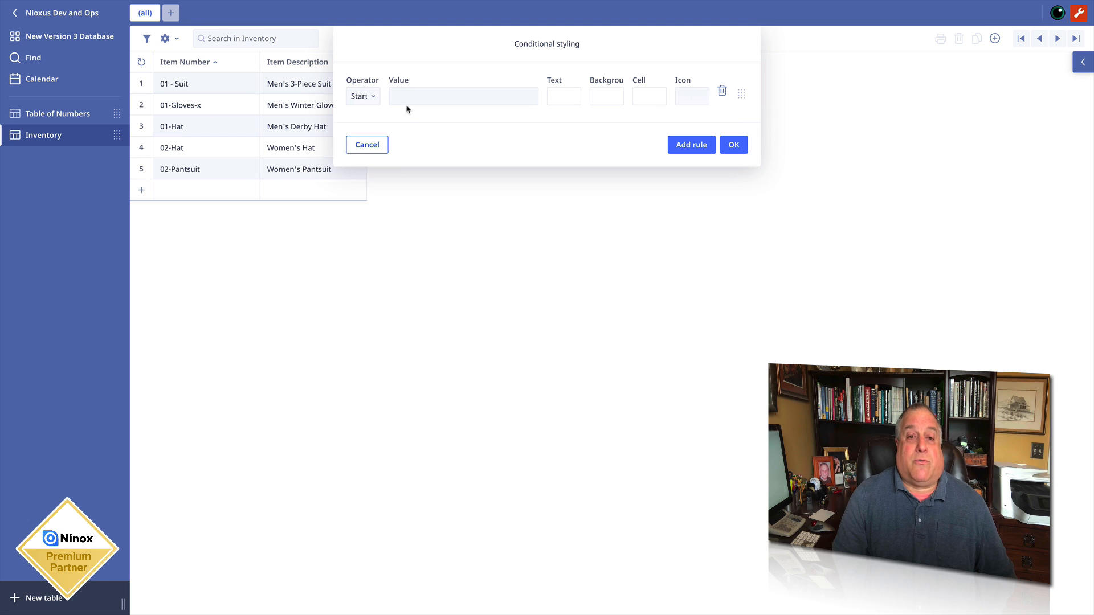
pyautogui.click(402, 98)
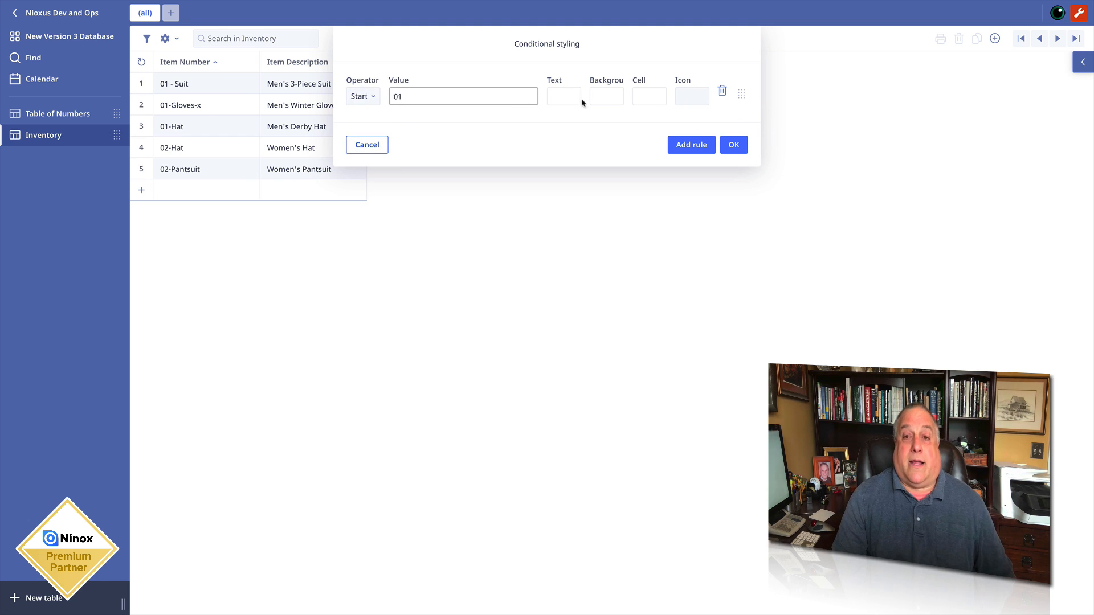
pyautogui.click(597, 102)
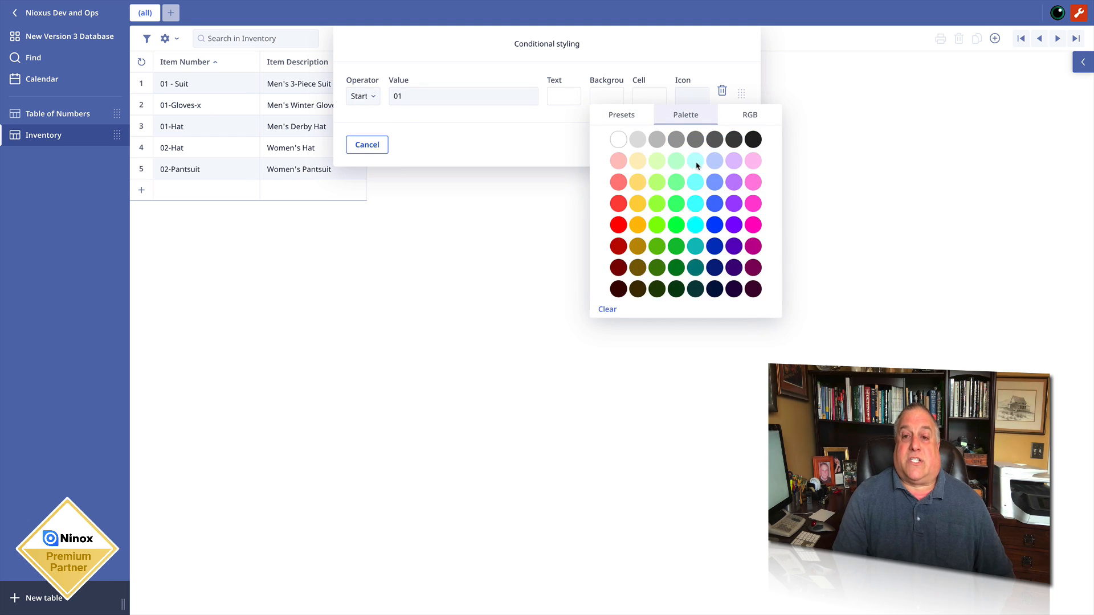
pyautogui.click(696, 162)
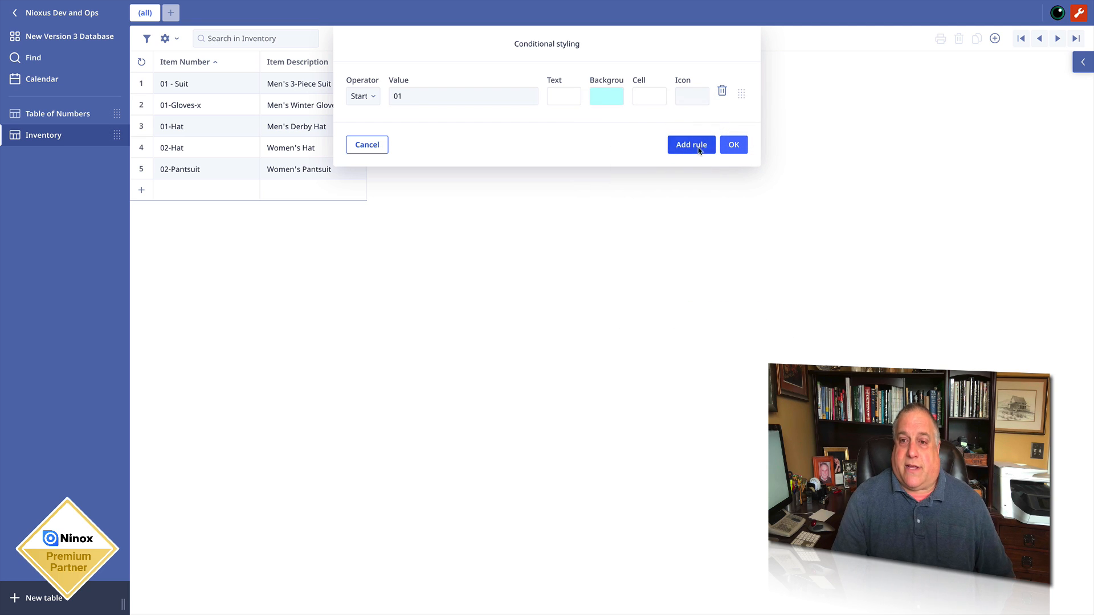
# Step: Add a second Item Number rule giving values that start with 02 a light pink background
pyautogui.click(700, 150)
pyautogui.click(360, 136)
pyautogui.click(365, 185)
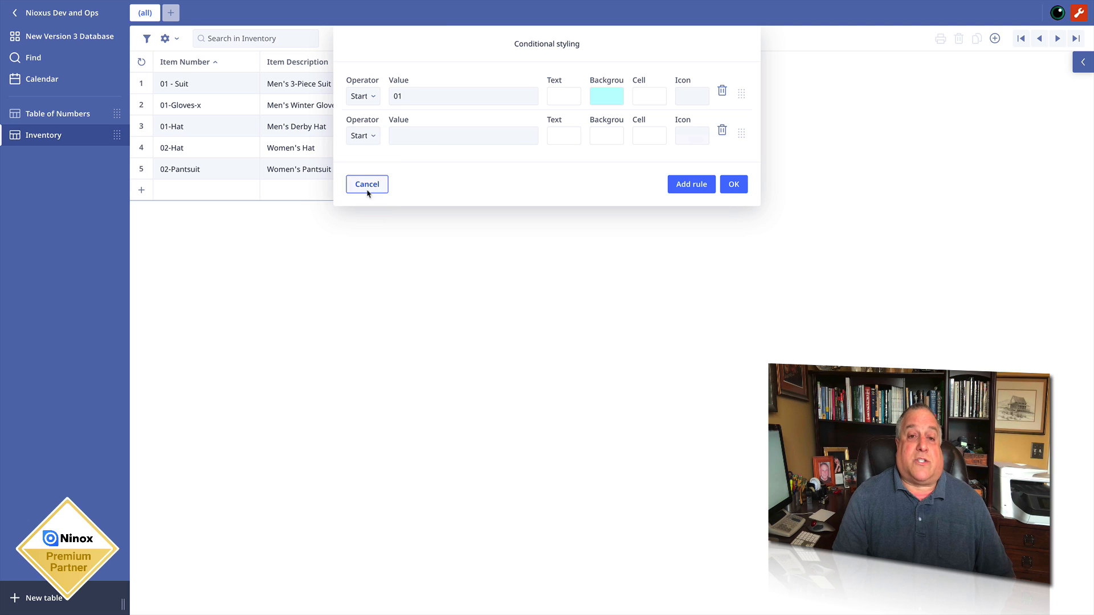
pyautogui.click(428, 137)
pyautogui.write('02')
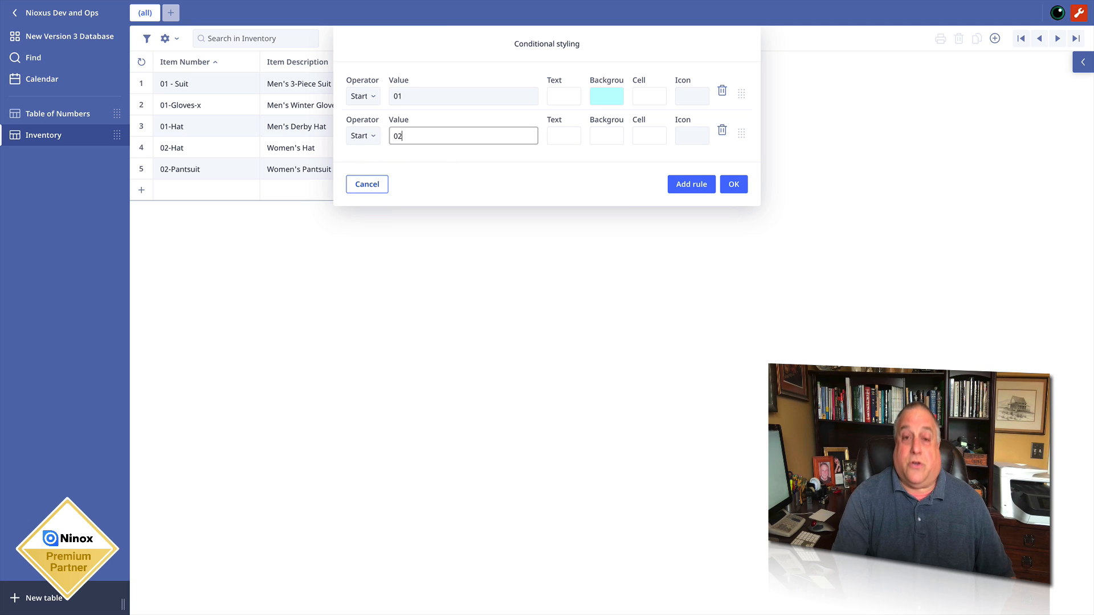
pyautogui.click(607, 137)
pyautogui.click(752, 201)
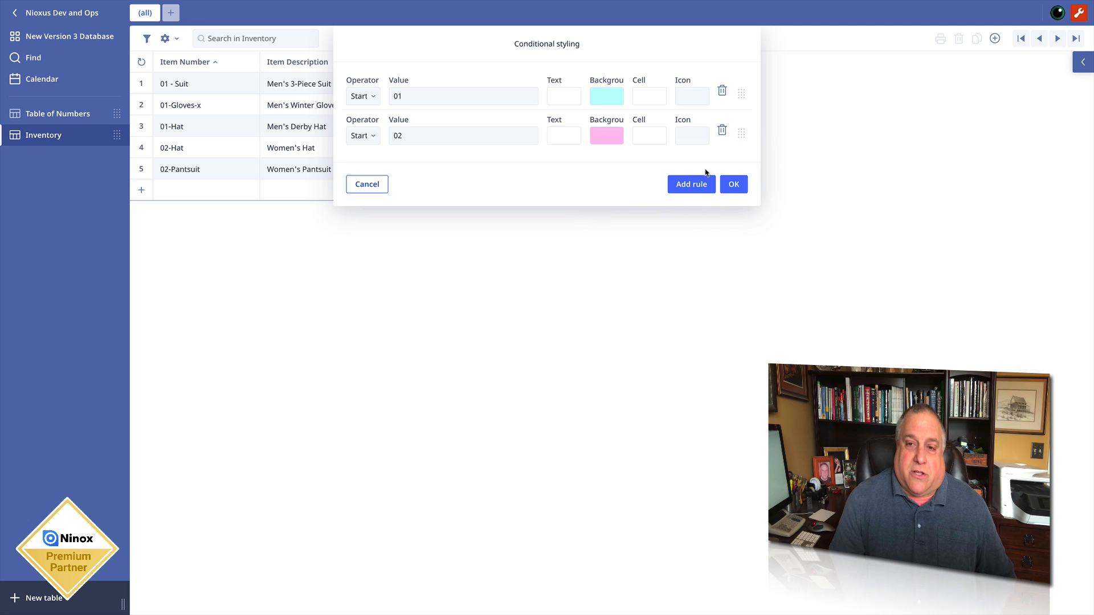
# Step: Add a third Item Number rule giving values that end with x a light red background and red cross icon, and apply the rules
pyautogui.click(694, 184)
pyautogui.click(359, 182)
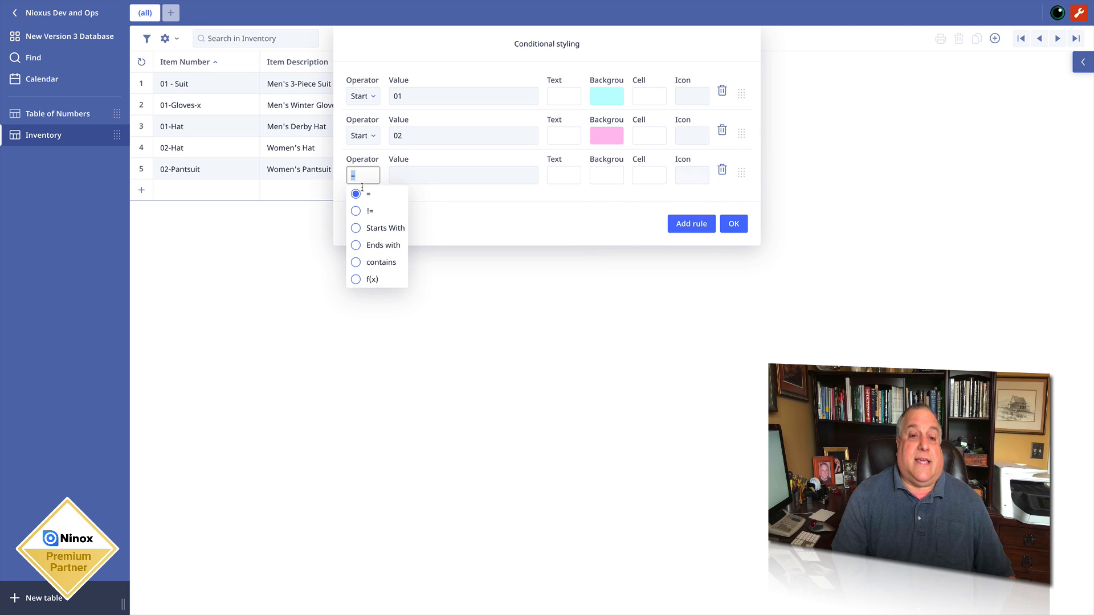
pyautogui.click(376, 246)
pyautogui.click(416, 174)
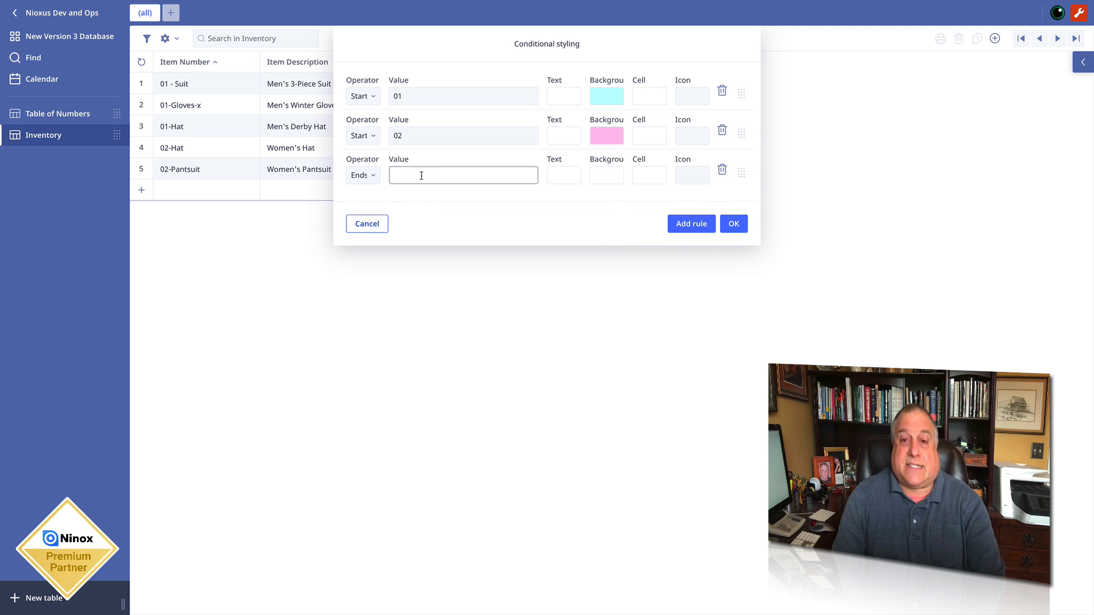
pyautogui.write('x')
pyautogui.click(603, 180)
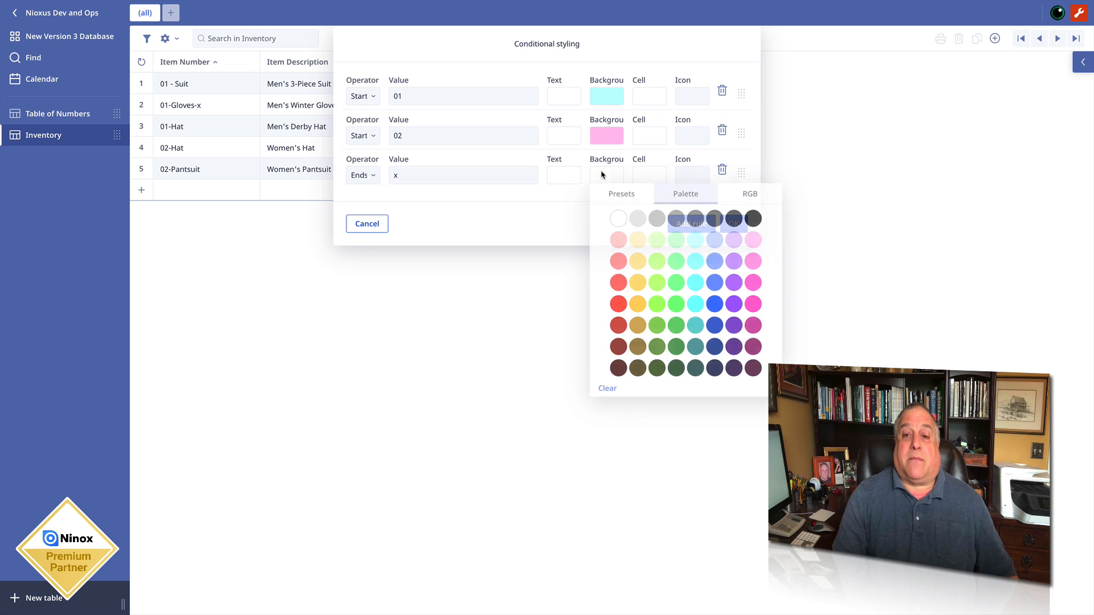
pyautogui.click(618, 240)
pyautogui.click(692, 176)
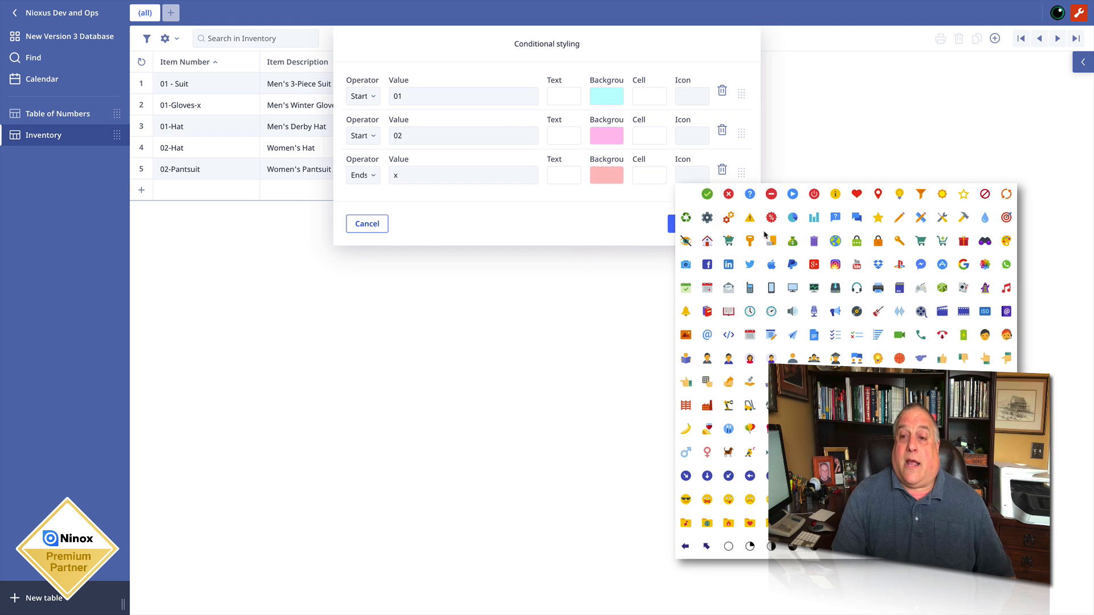
pyautogui.click(728, 195)
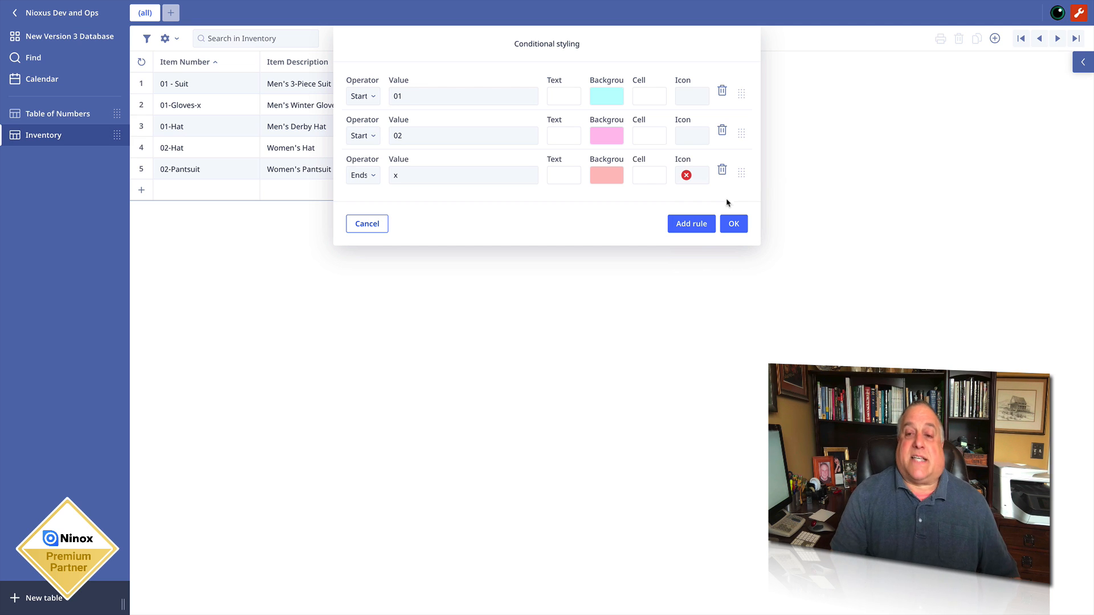
pyautogui.click(733, 224)
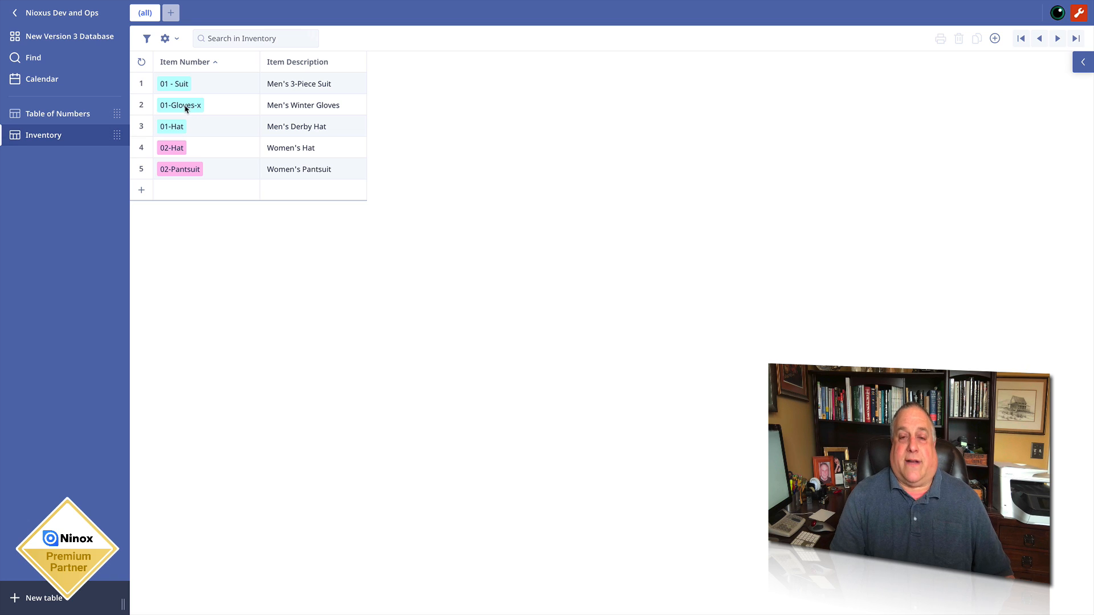
# Step: Review the operators, values and order of the Item Number column's conditional styling rules
pyautogui.click(182, 67)
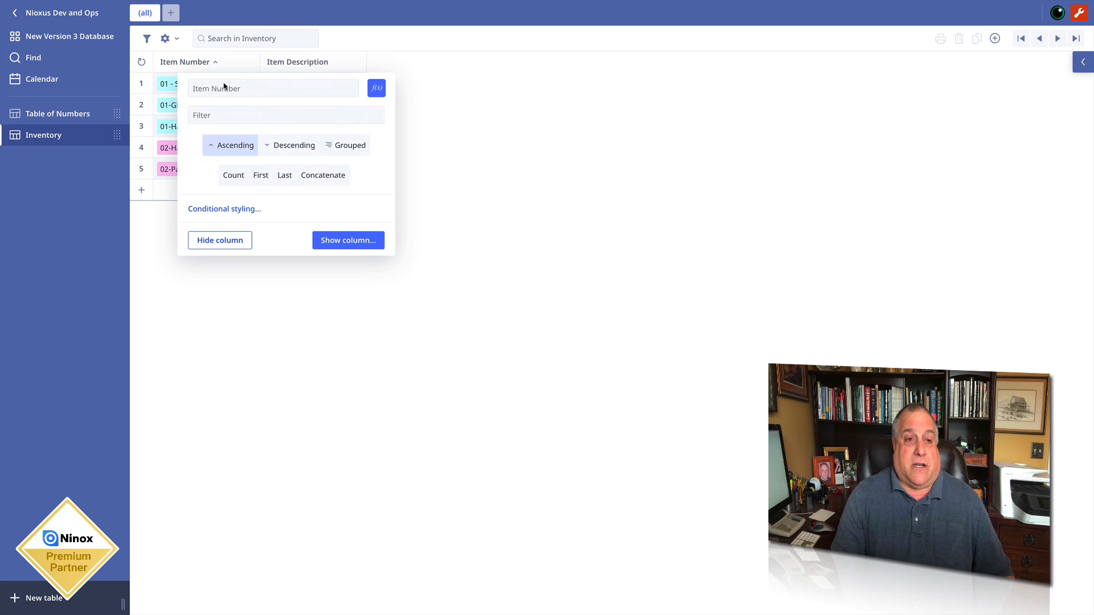
pyautogui.click(226, 210)
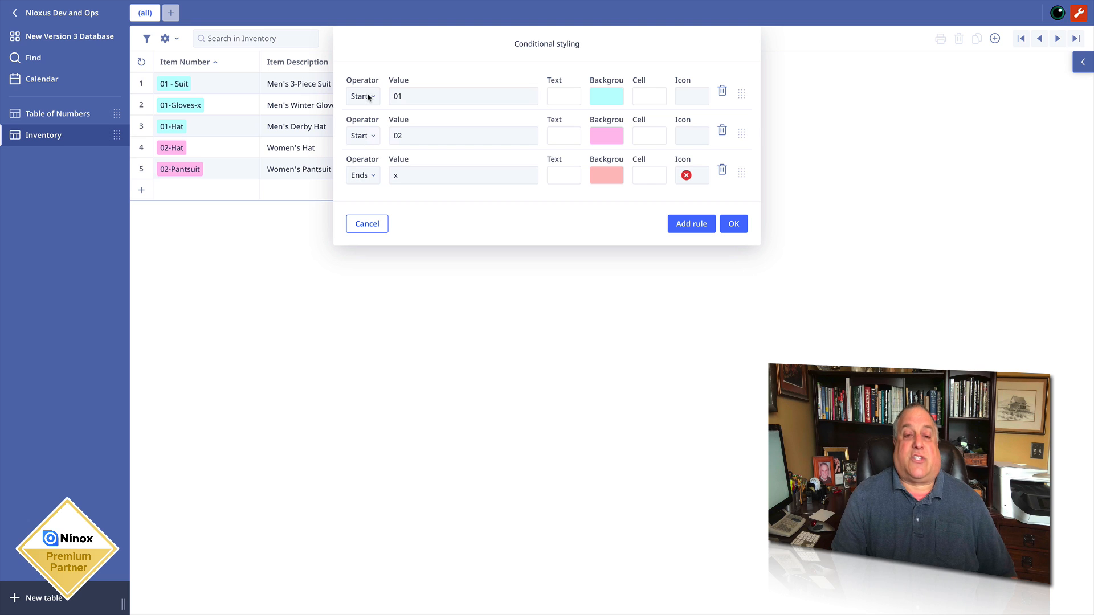
pyautogui.click(733, 224)
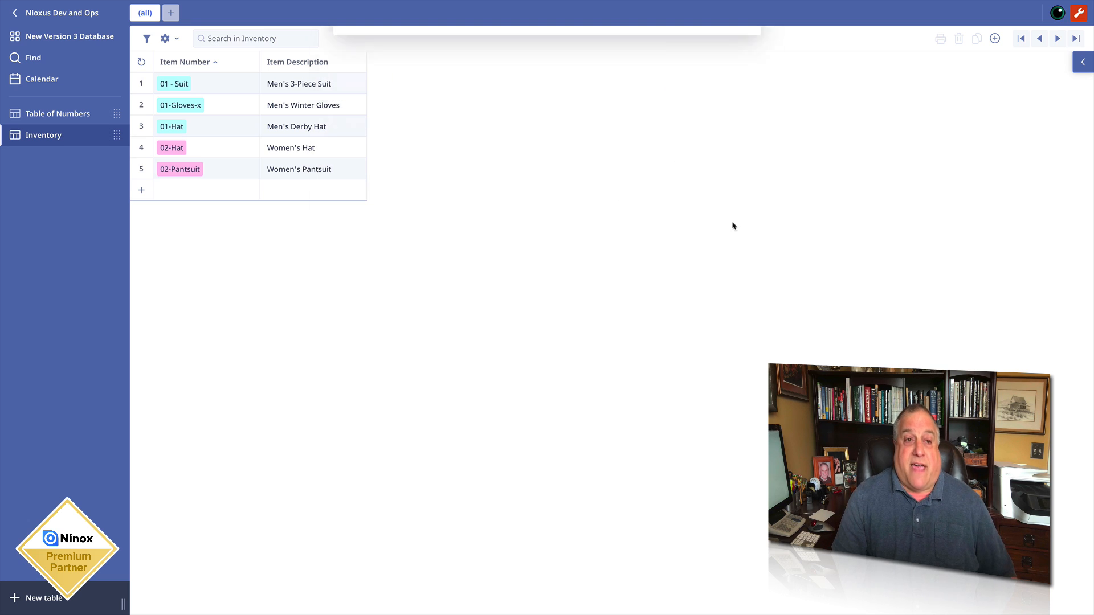
# Step: Change the Men's Winter Gloves record's Item Number to 00-Gloves-x and return to the table view
pyautogui.click(196, 105)
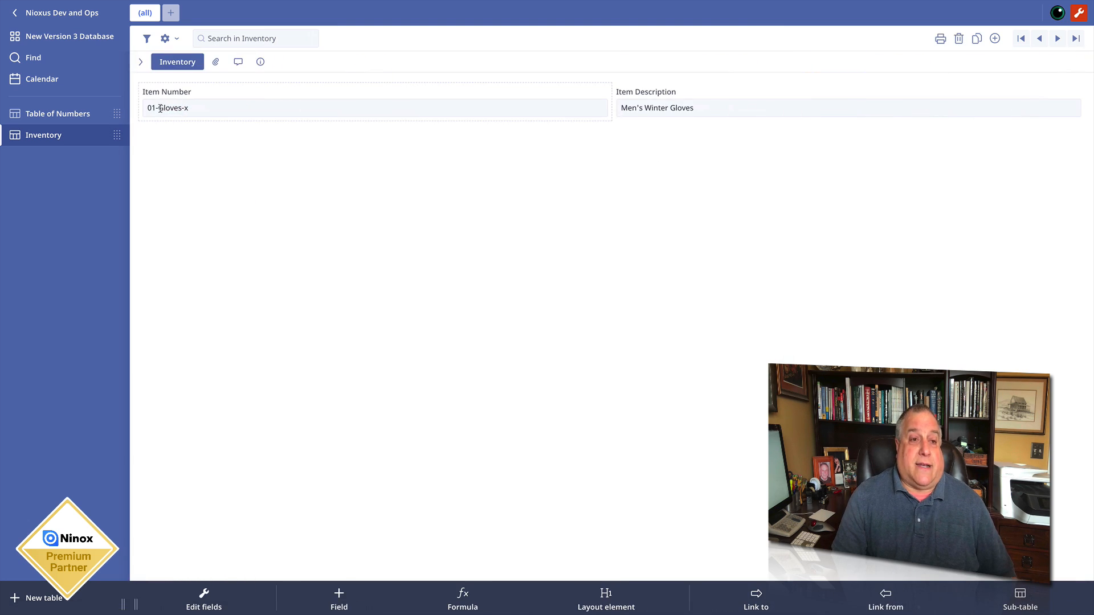
pyautogui.click(180, 107)
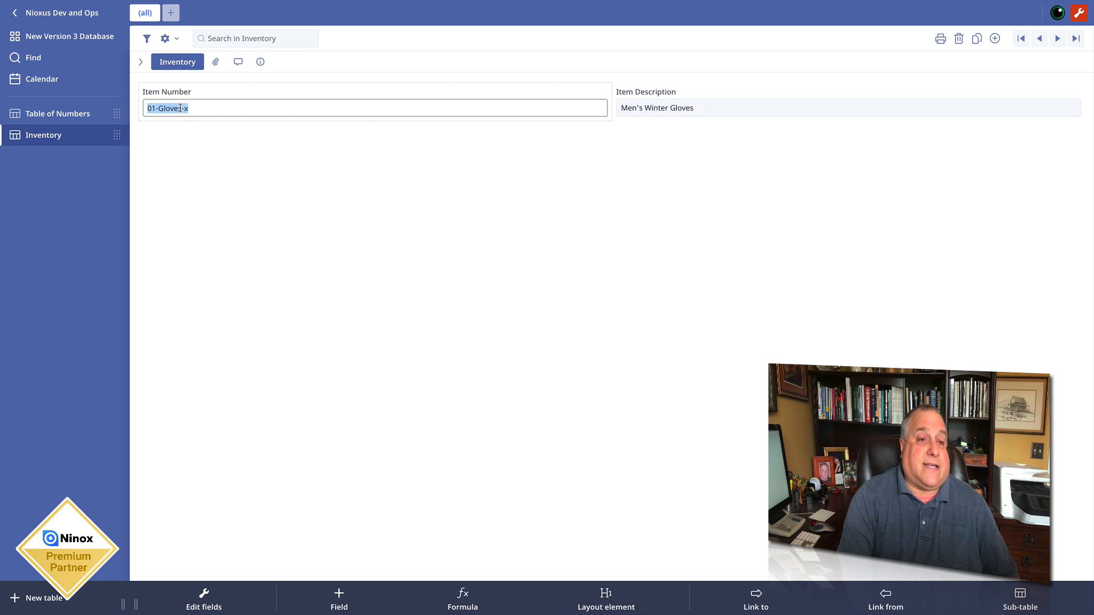
pyautogui.press('Left')
pyautogui.press('Right')
pyautogui.write('0')
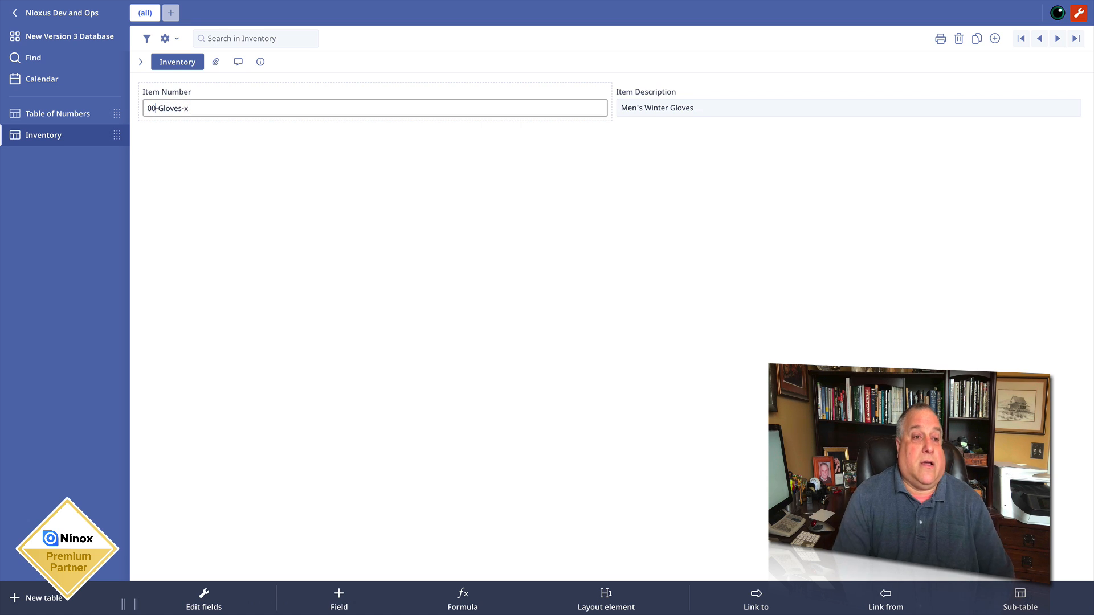
pyautogui.click(141, 63)
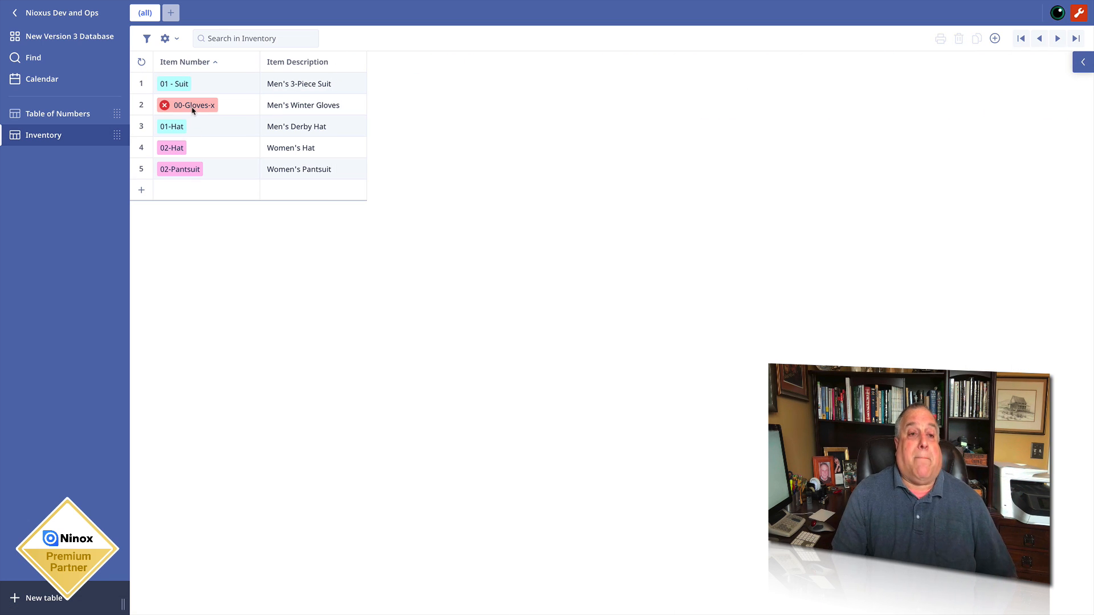
# Step: Add a fourth conditional styling rule to the Item Number column and set its operator to contains
pyautogui.click(190, 67)
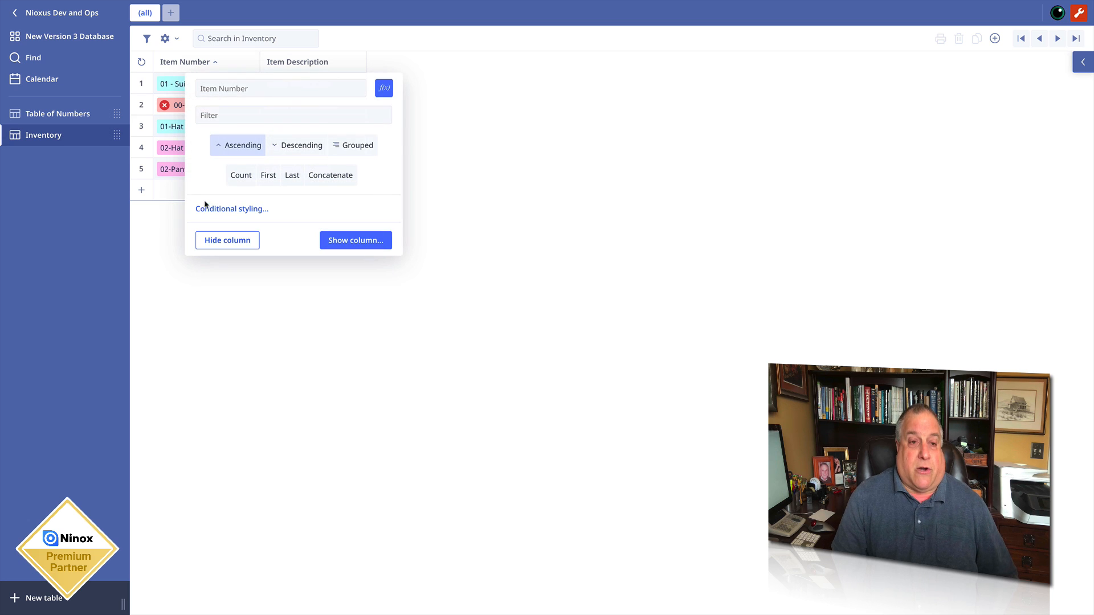
pyautogui.click(210, 208)
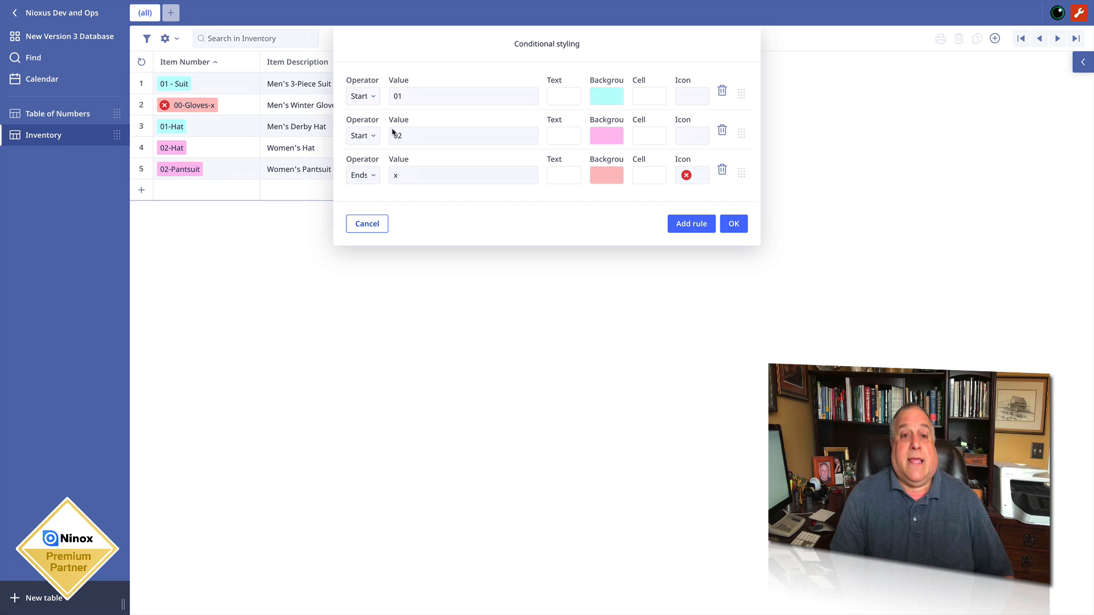
pyautogui.click(369, 183)
pyautogui.click(360, 245)
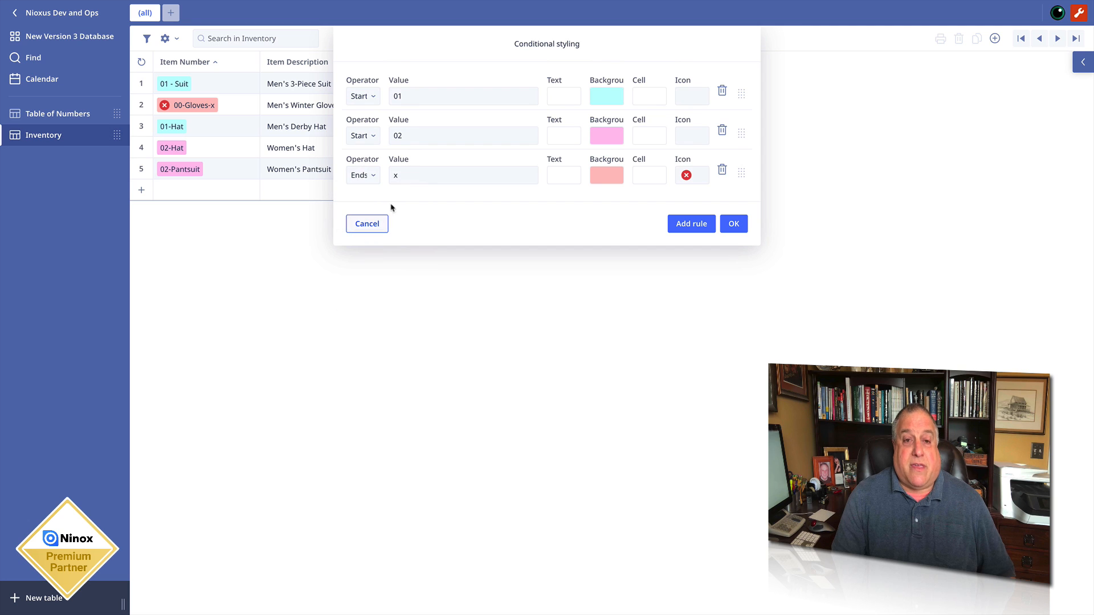
pyautogui.click(397, 178)
pyautogui.write('x')
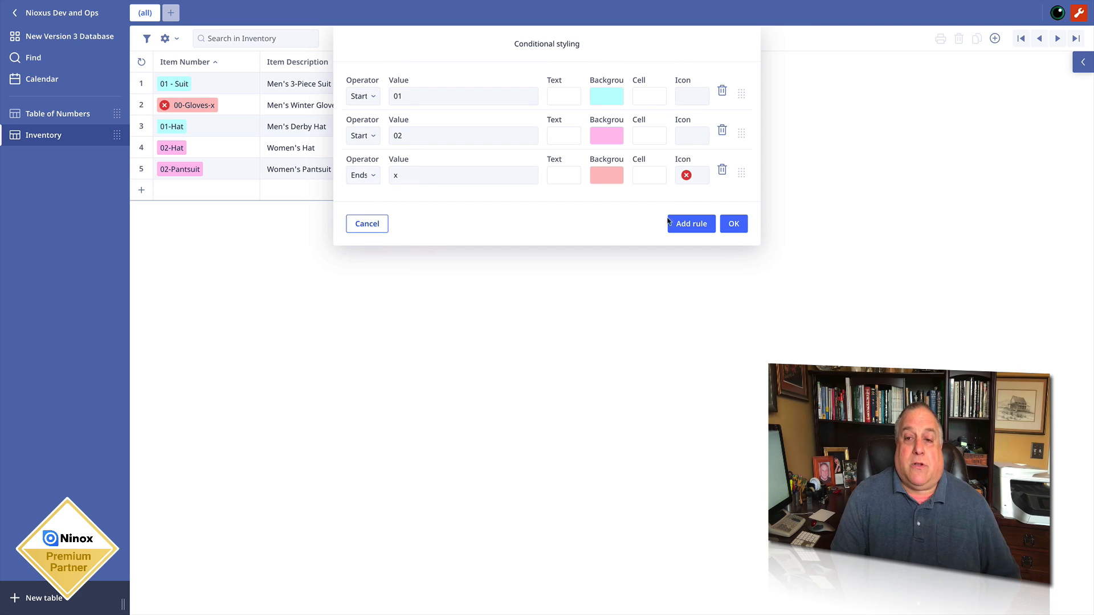
pyautogui.click(679, 229)
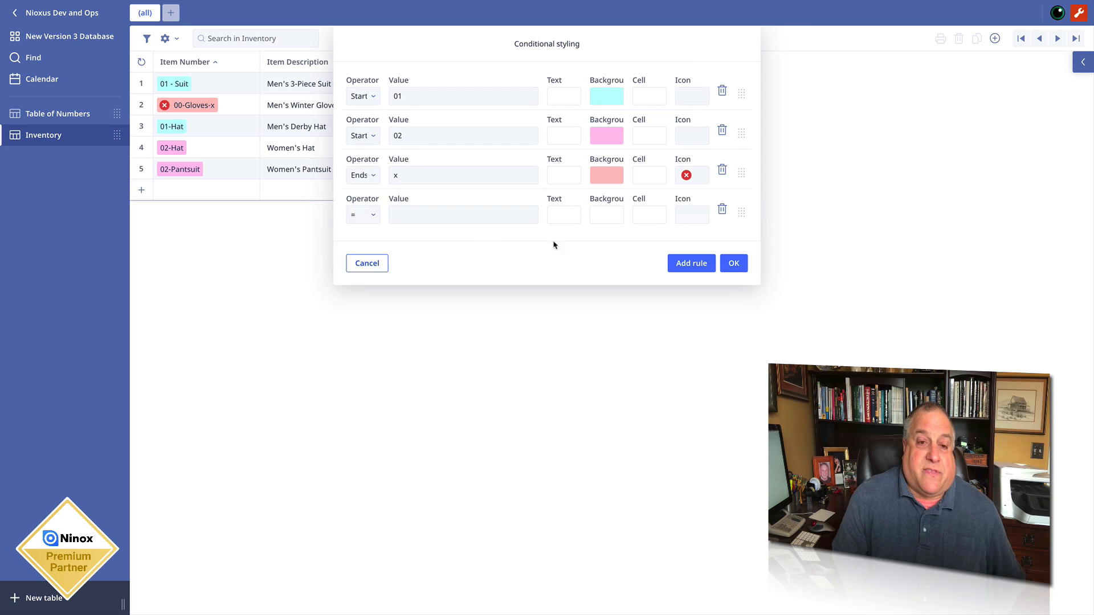
pyautogui.click(373, 219)
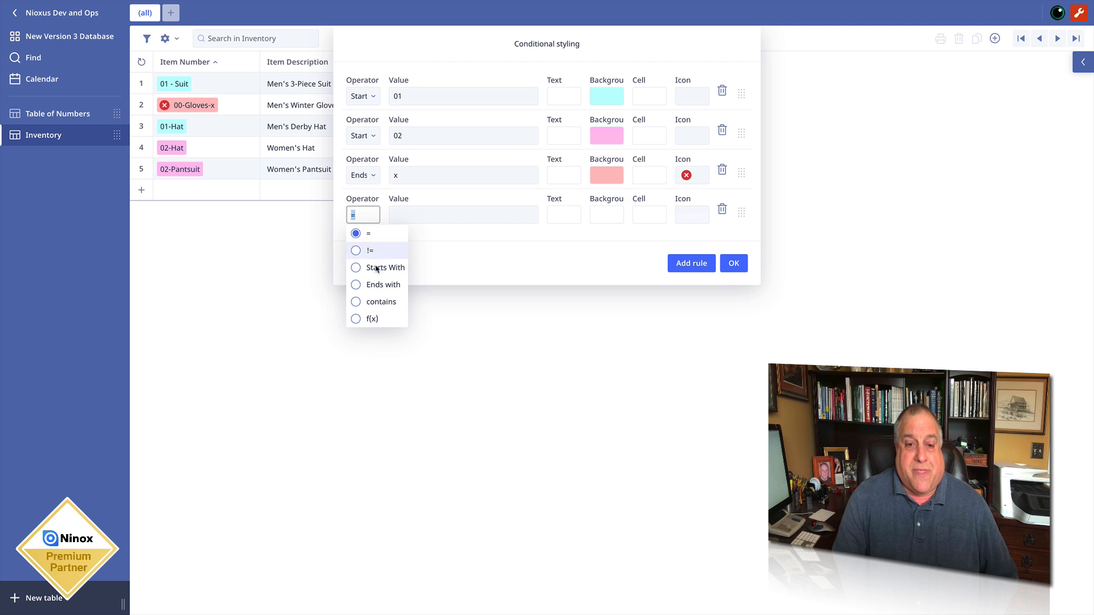
pyautogui.click(375, 307)
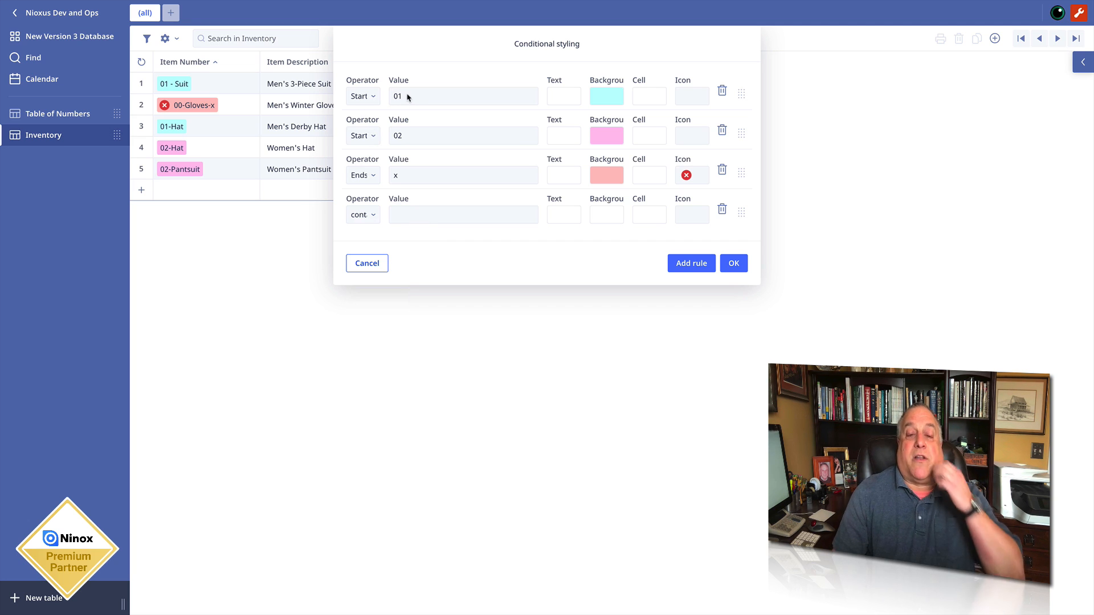
pyautogui.click(364, 174)
pyautogui.click(397, 175)
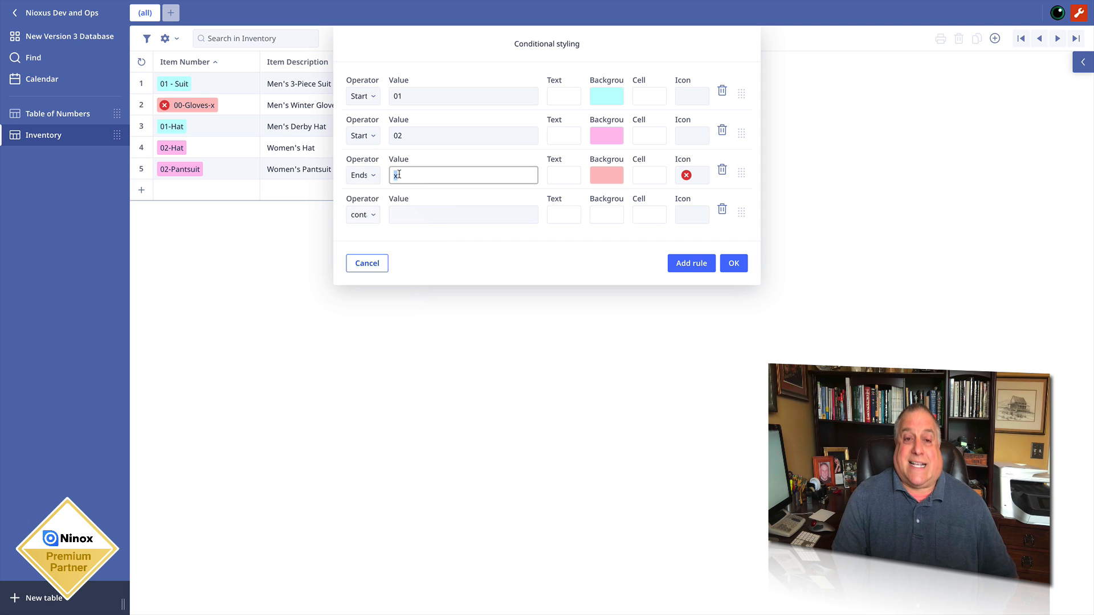
pyautogui.click(372, 216)
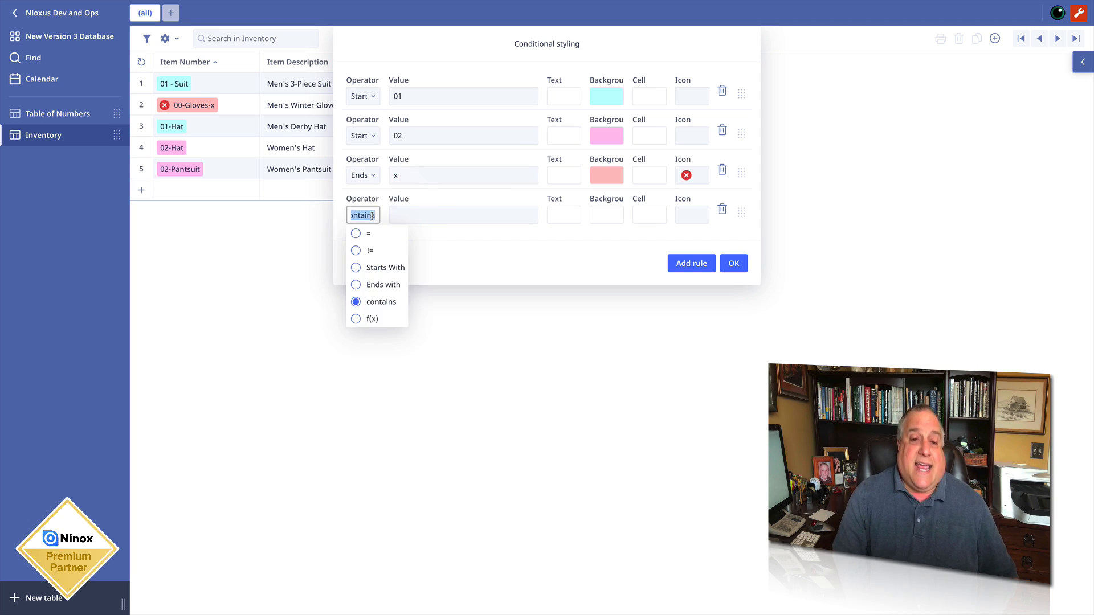
pyautogui.click(422, 246)
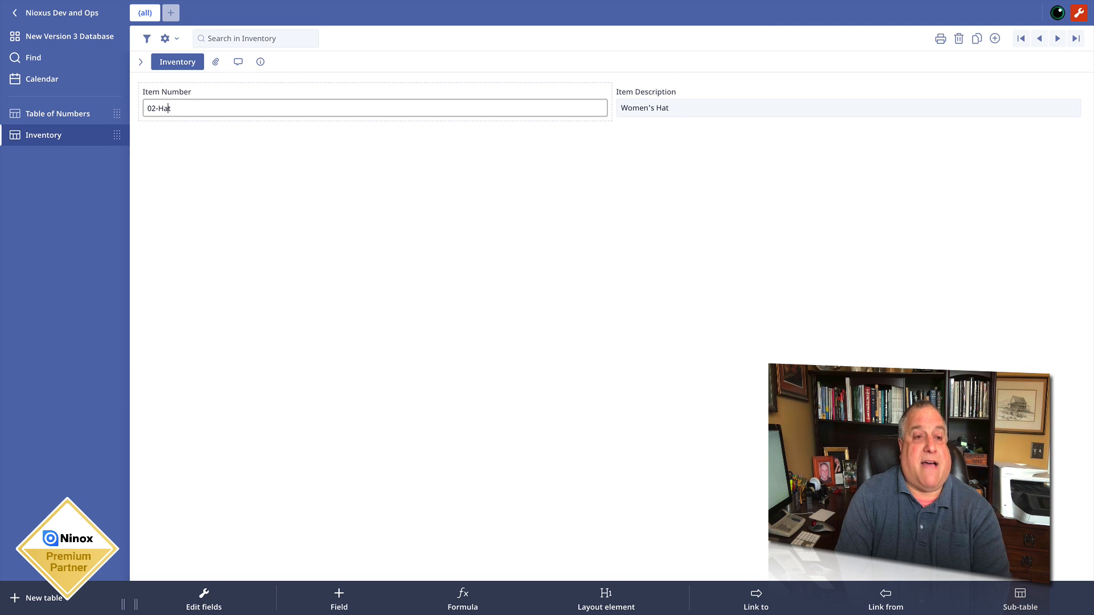
# Step: Change the Women's Hat record's Item Number to 01-Black Derby Men's Hat Size 17 and its description to Men's Derby
pyautogui.write('Black Derb')
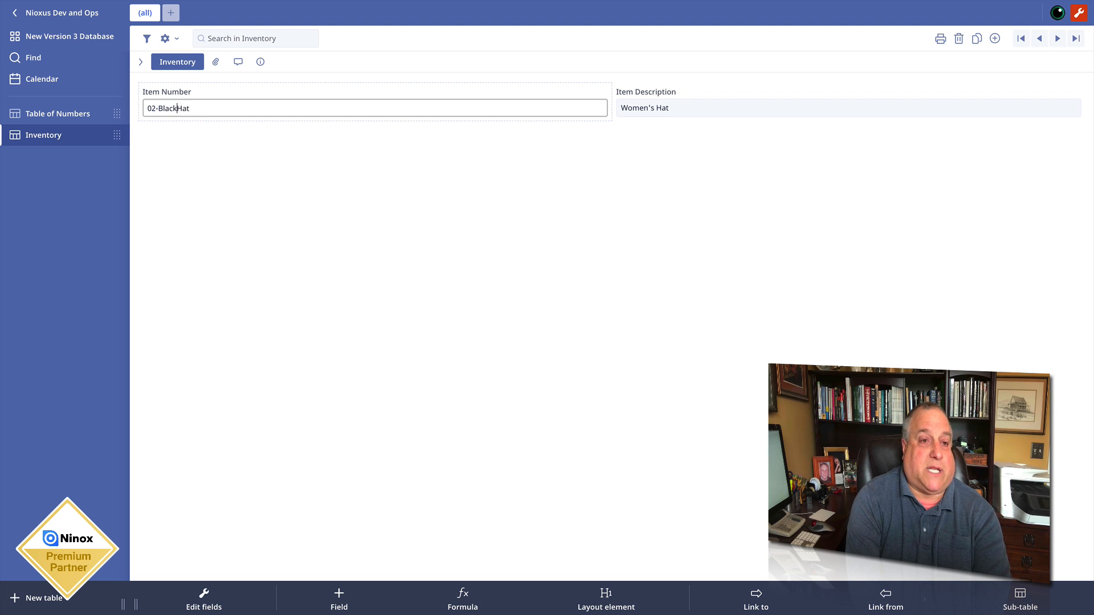
pyautogui.write("y Men's Hat")
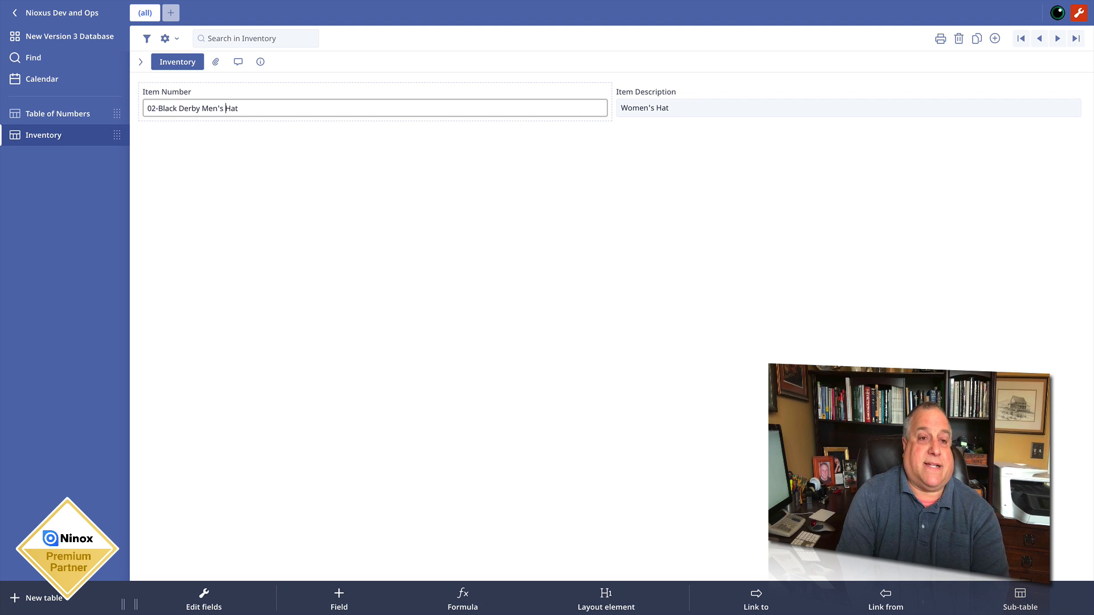
pyautogui.write(' Size')
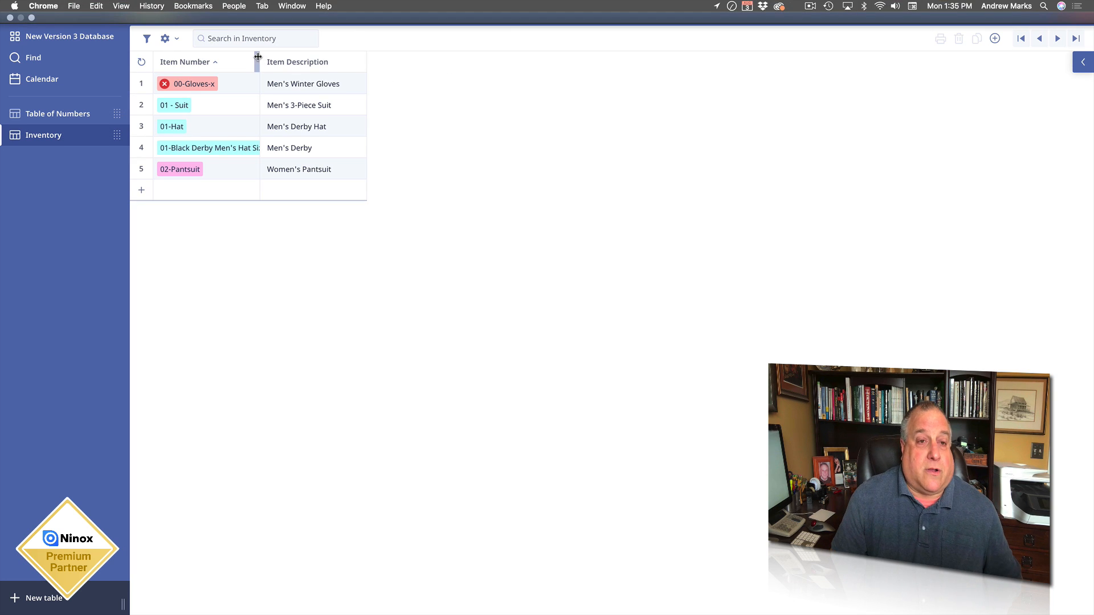
# Step: Increase the row height of the Inventory table and widen the Item Number column to fit the long item number
pyautogui.moveTo(143, 157); pyautogui.dragTo(144, 178)
pyautogui.moveTo(258, 61); pyautogui.dragTo(287, 61)
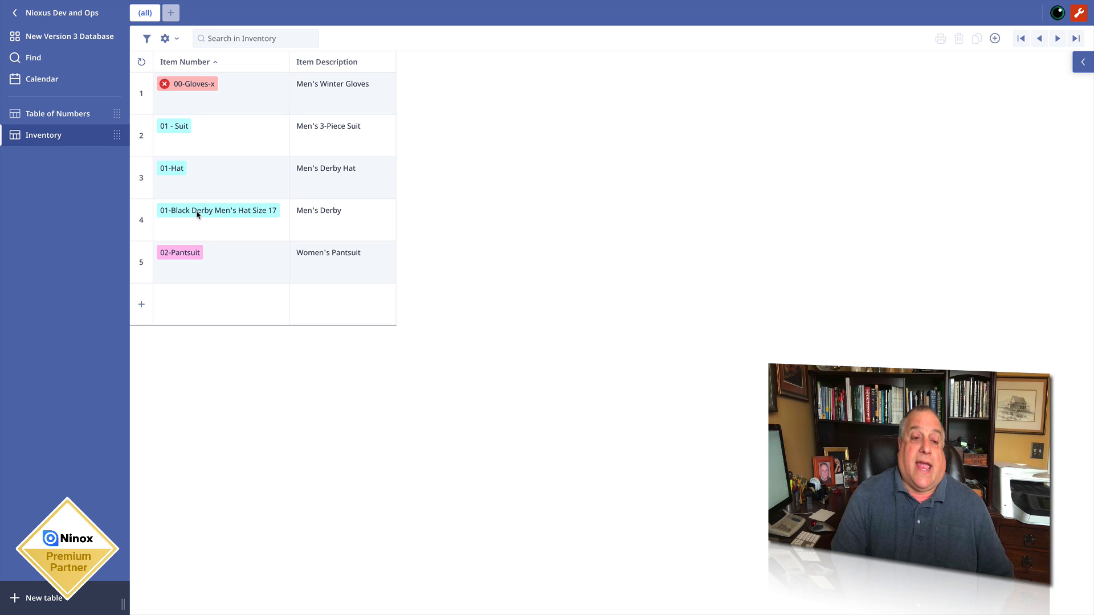
# Step: Set the Item Number contains rule's value to Hat, give it the icon of a person wearing a hat, and apply the rules
pyautogui.click(176, 62)
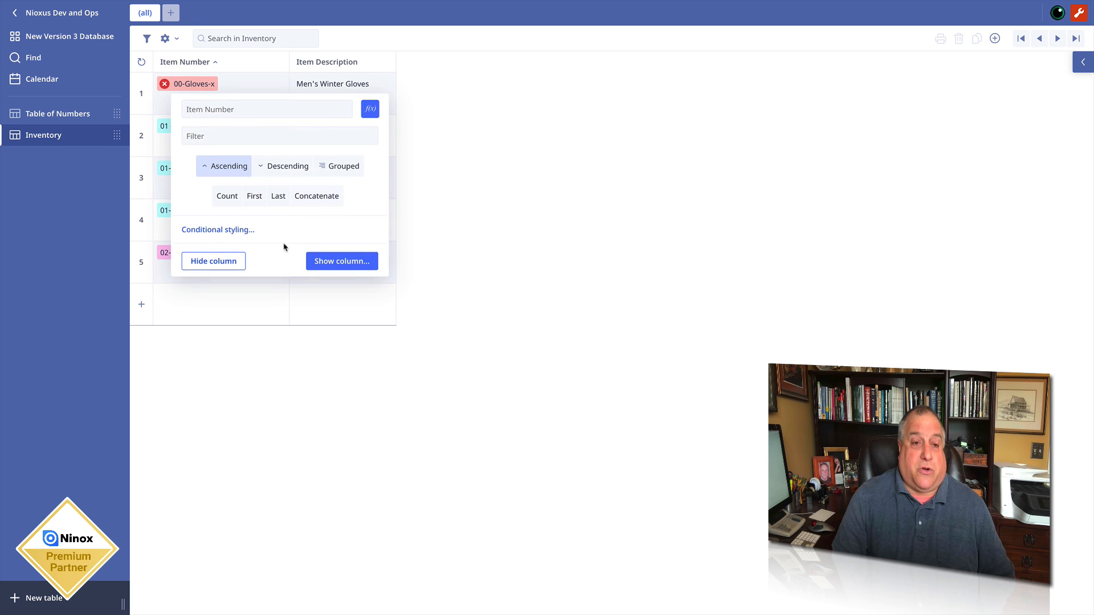
pyautogui.click(227, 231)
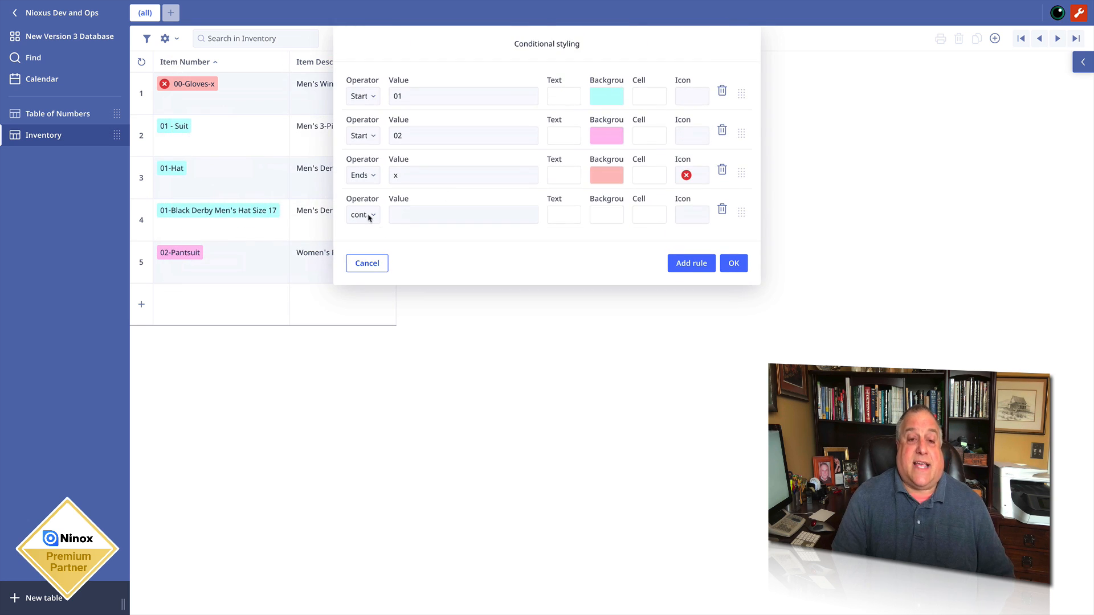
pyautogui.click(399, 215)
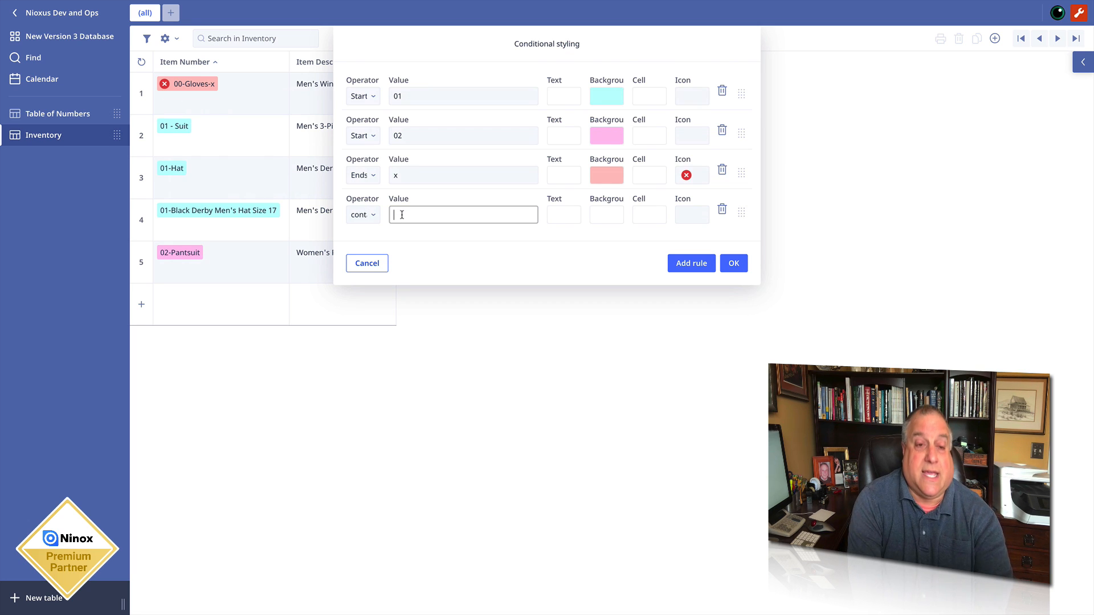
pyautogui.write('Hat')
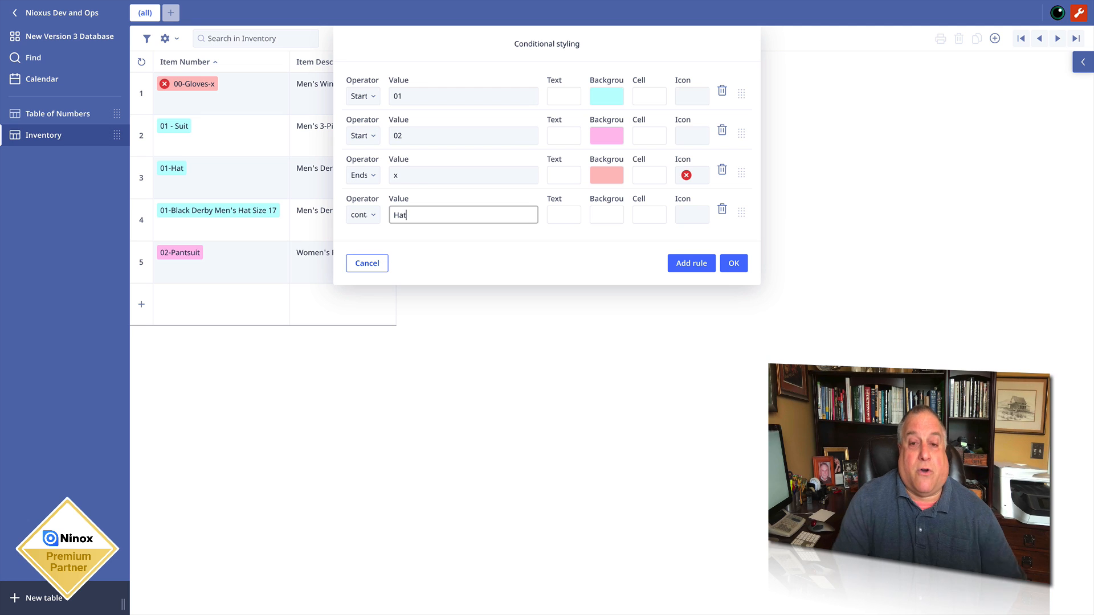
pyautogui.click(687, 217)
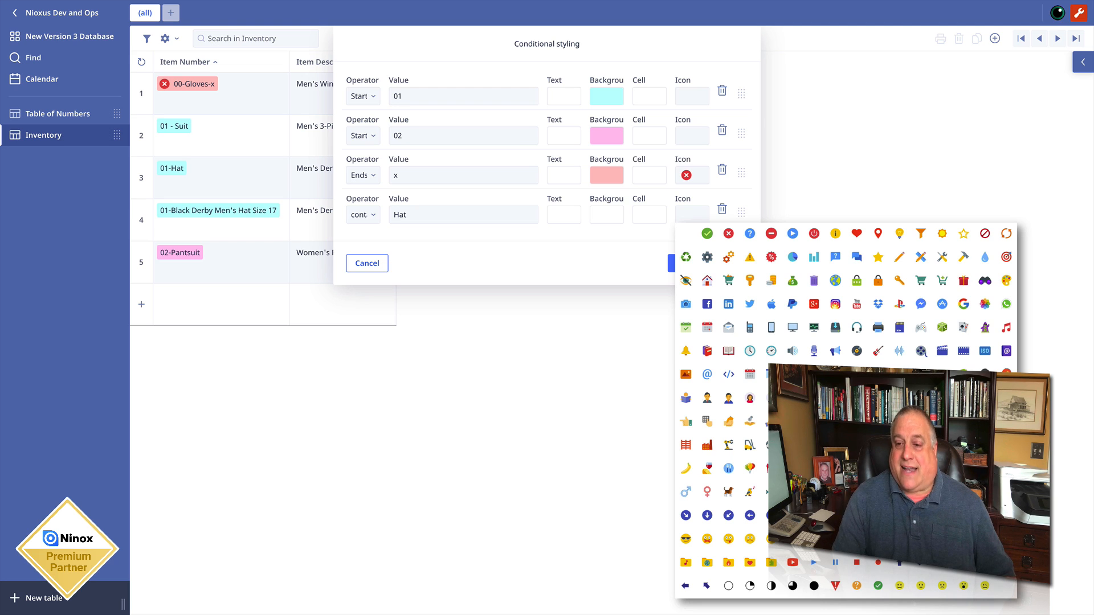
pyautogui.click(835, 398)
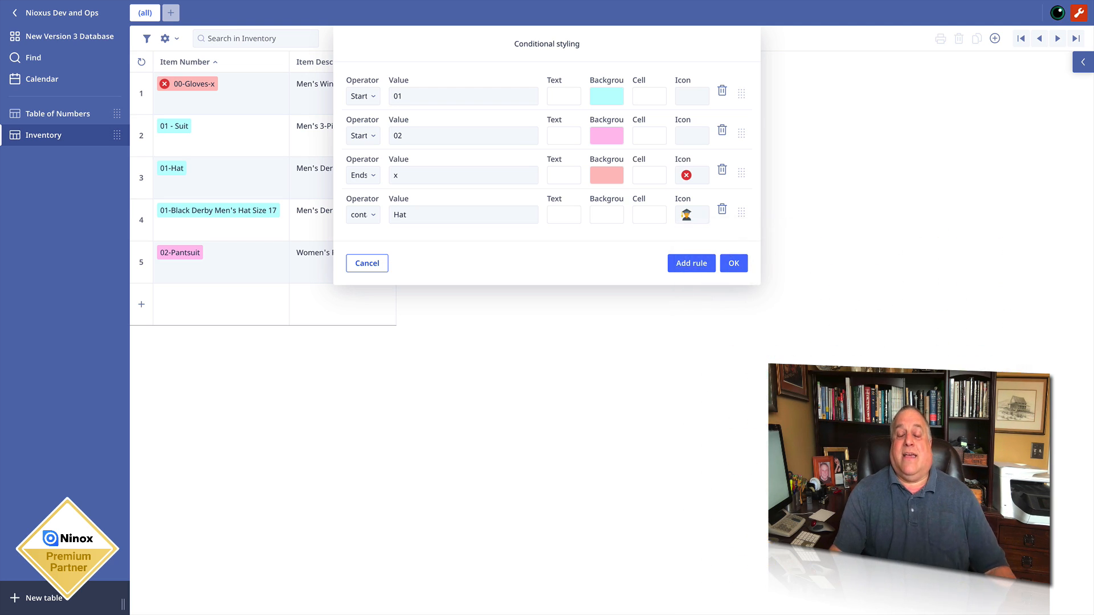
pyautogui.click(732, 265)
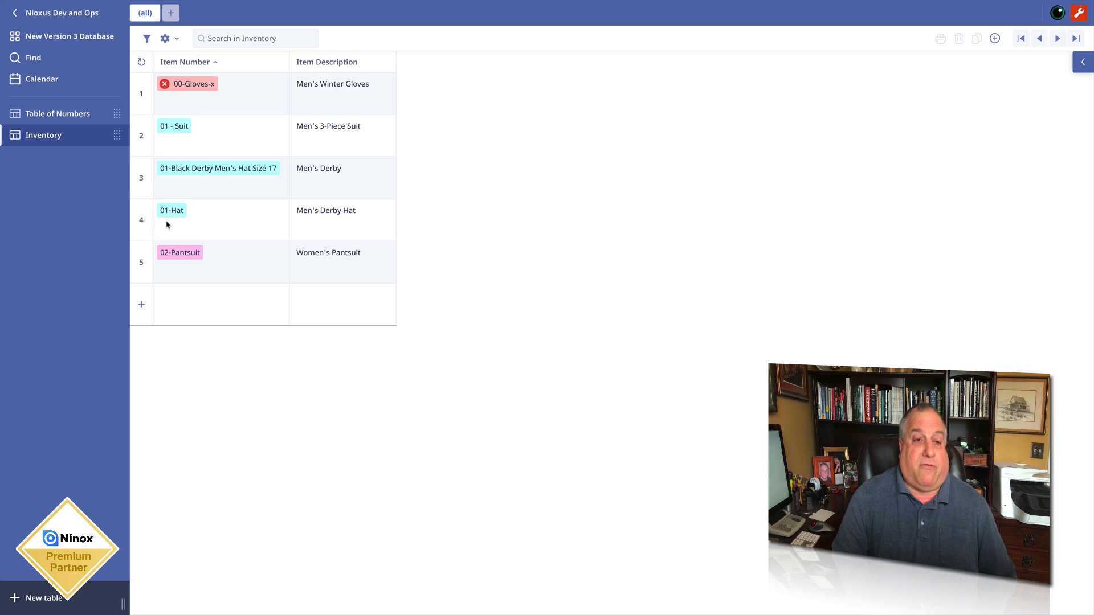
# Step: Move the contains Hat rule above the other Item Number conditional styling rules
pyautogui.click(200, 64)
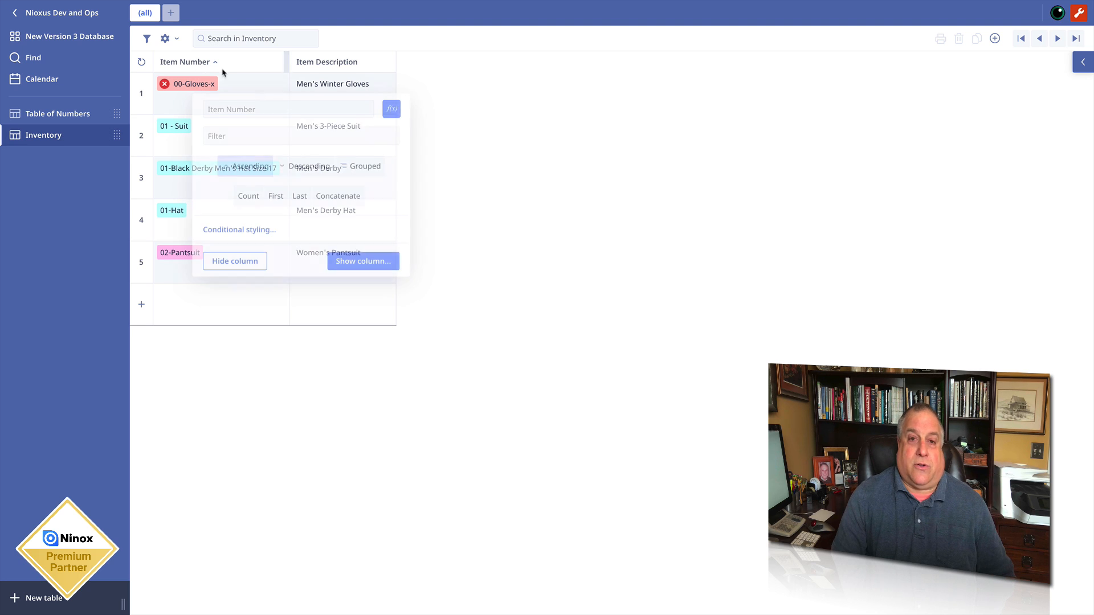
pyautogui.click(239, 231)
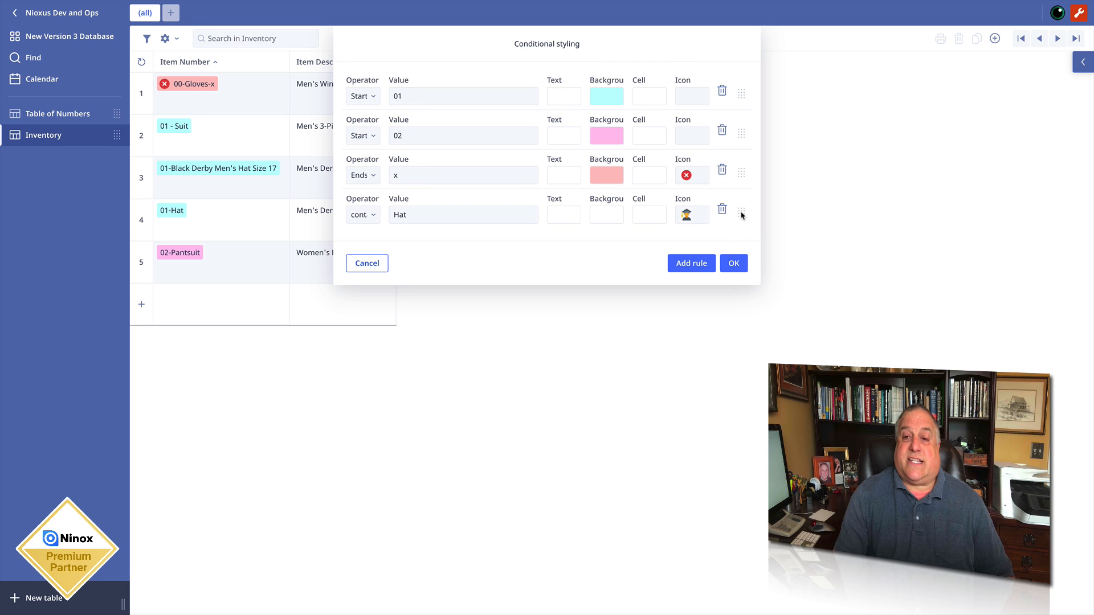
pyautogui.moveTo(742, 214); pyautogui.dragTo(736, 86)
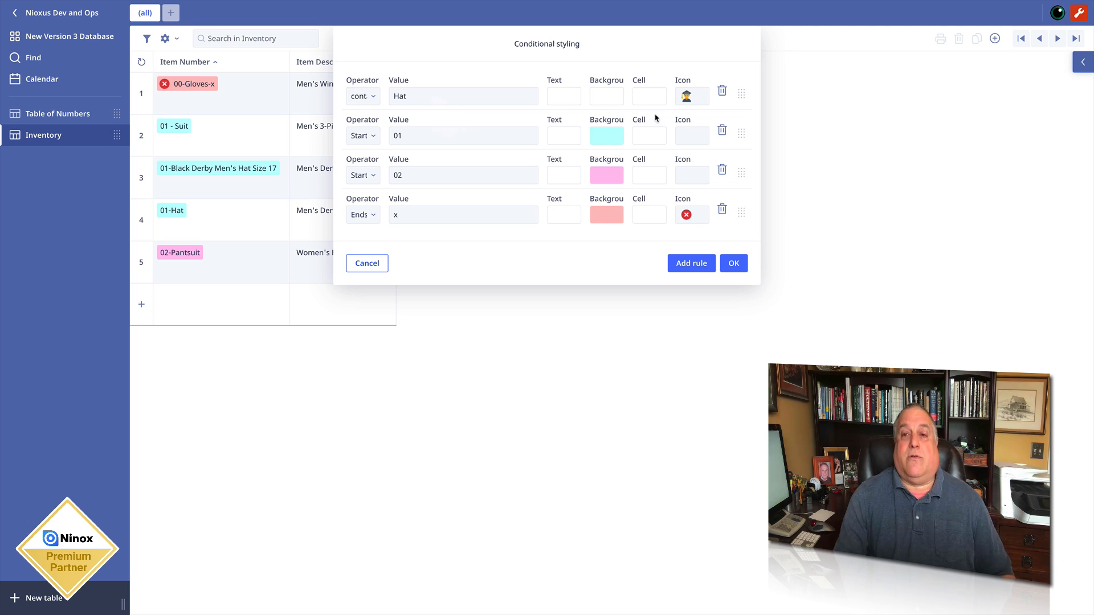
# Step: Give the contains Hat rule a bright cyan background, apply the rules, and widen the Item Number column further
pyautogui.click(609, 99)
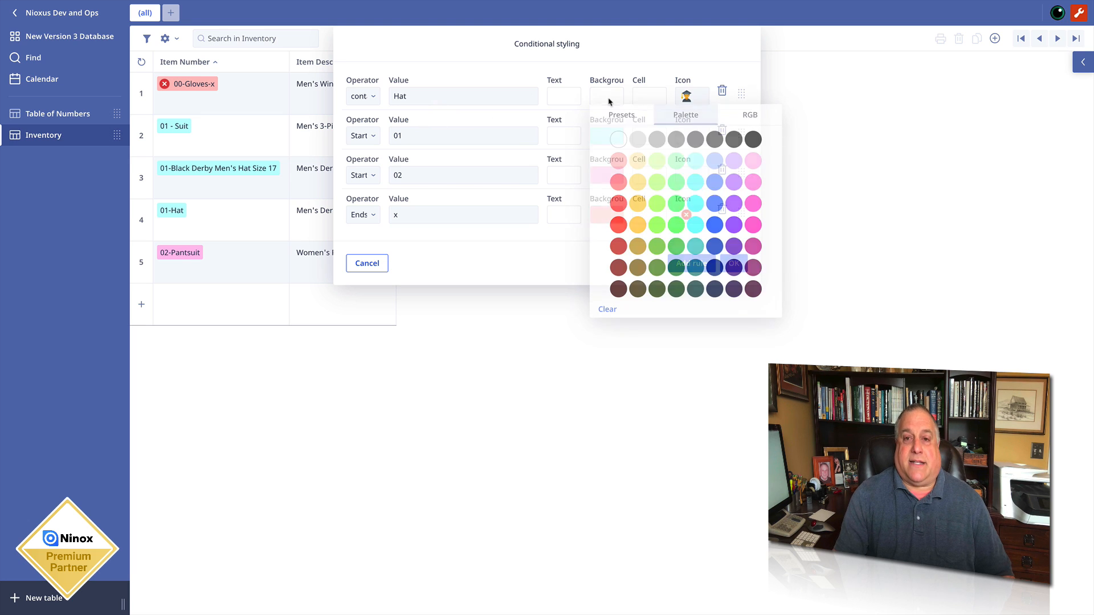
pyautogui.click(696, 225)
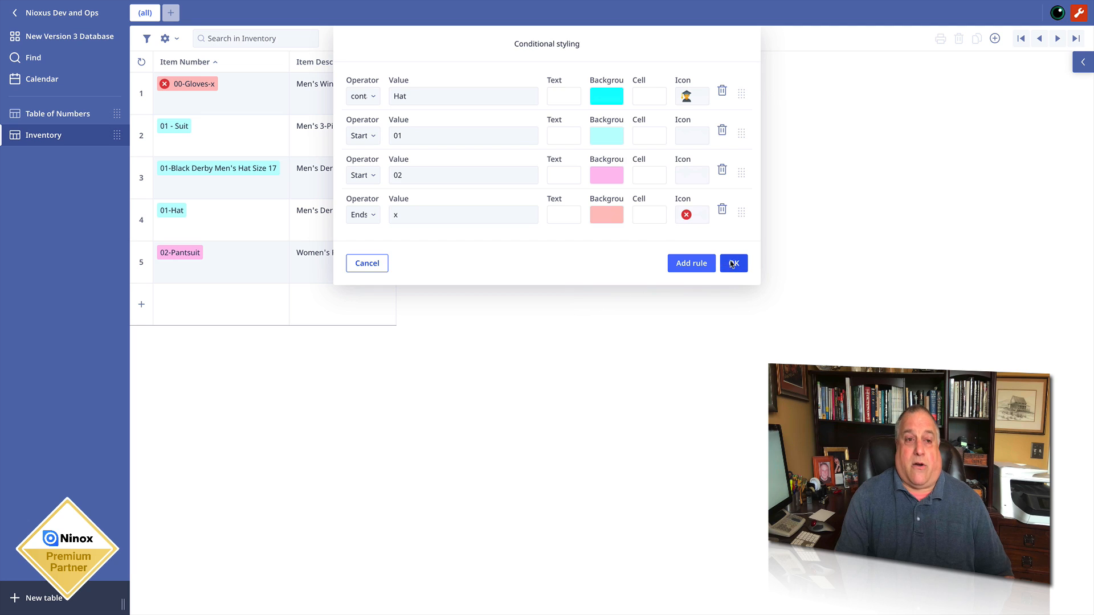
pyautogui.click(732, 263)
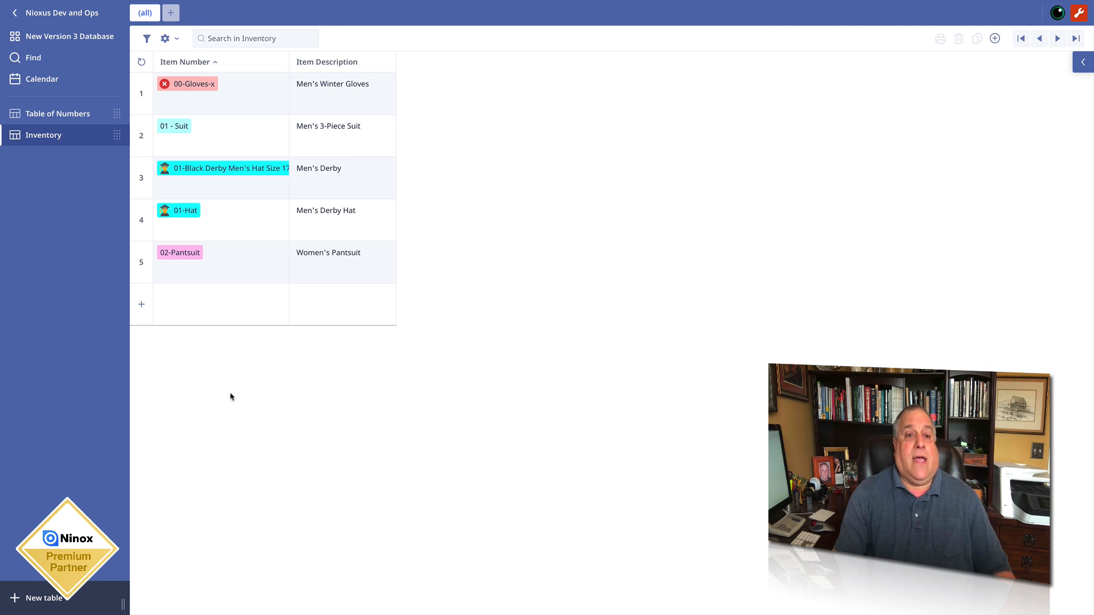
pyautogui.moveTo(286, 62); pyautogui.dragTo(313, 62)
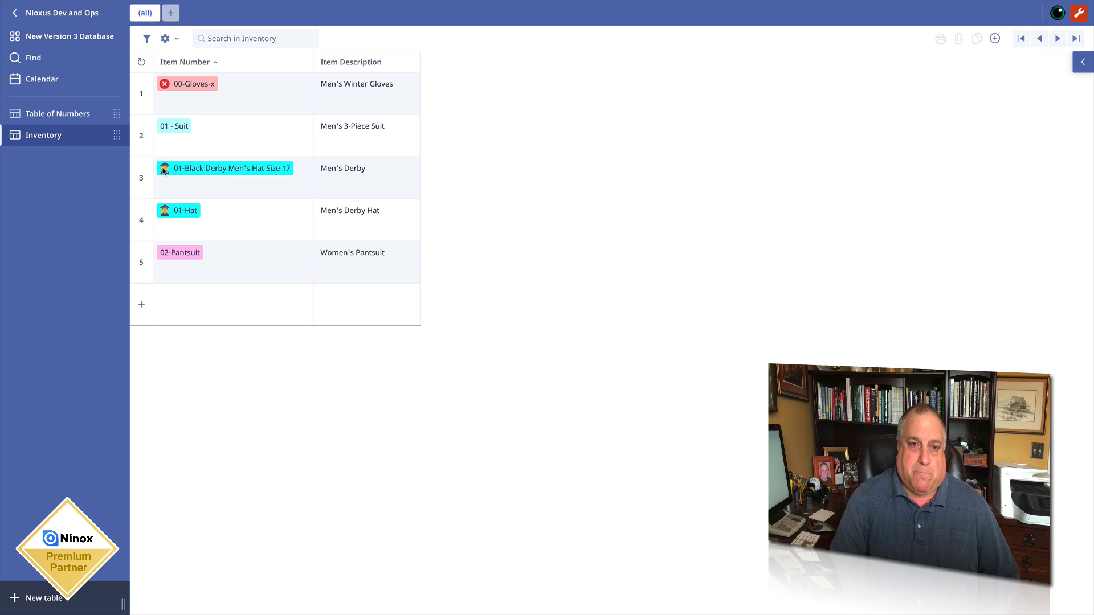
# Step: Remove the existing Item Number conditional styling rules and add a new rule with the f(x) operator
pyautogui.click(185, 63)
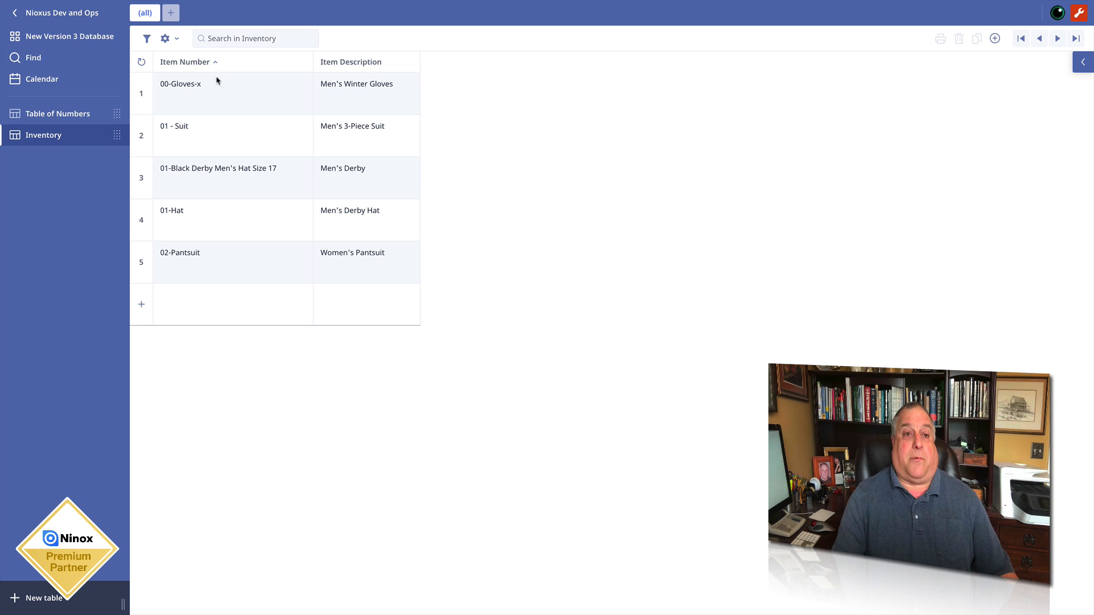
pyautogui.click(179, 63)
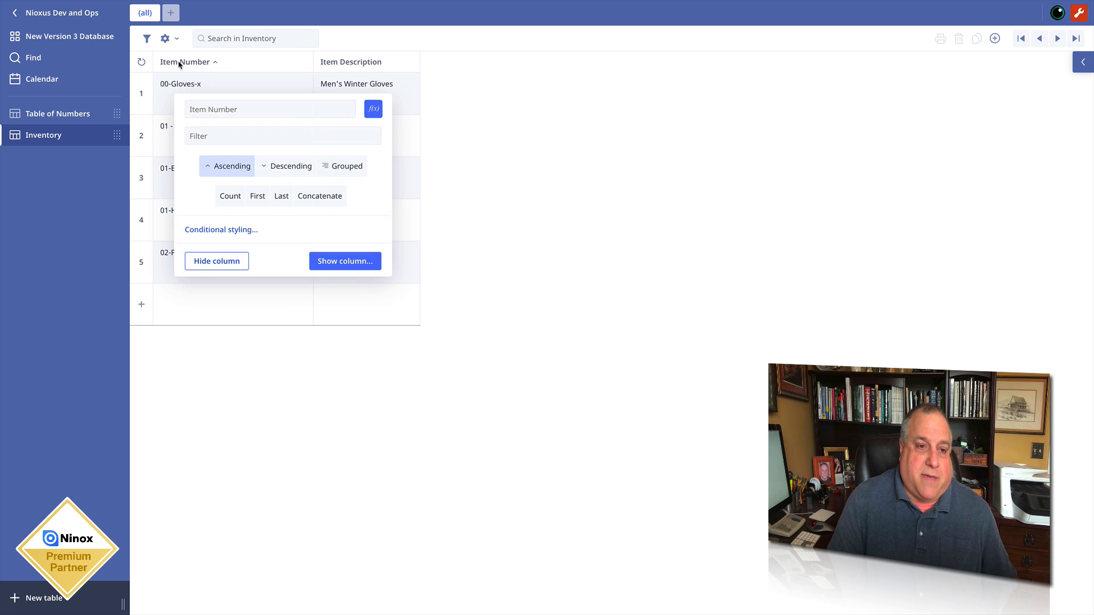
pyautogui.click(201, 230)
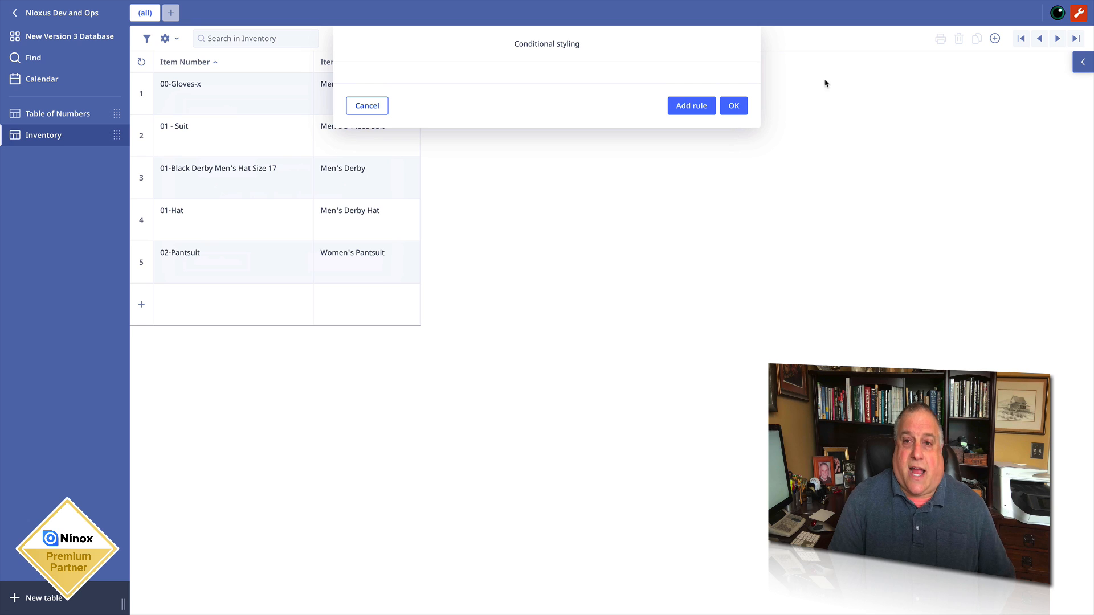
pyautogui.click(694, 106)
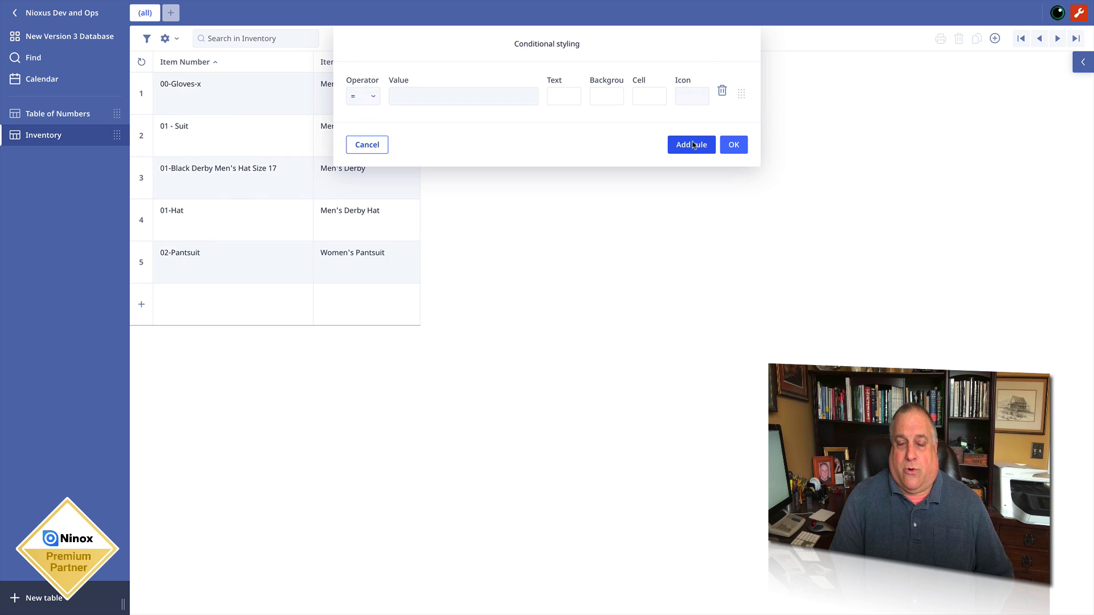
pyautogui.click(374, 98)
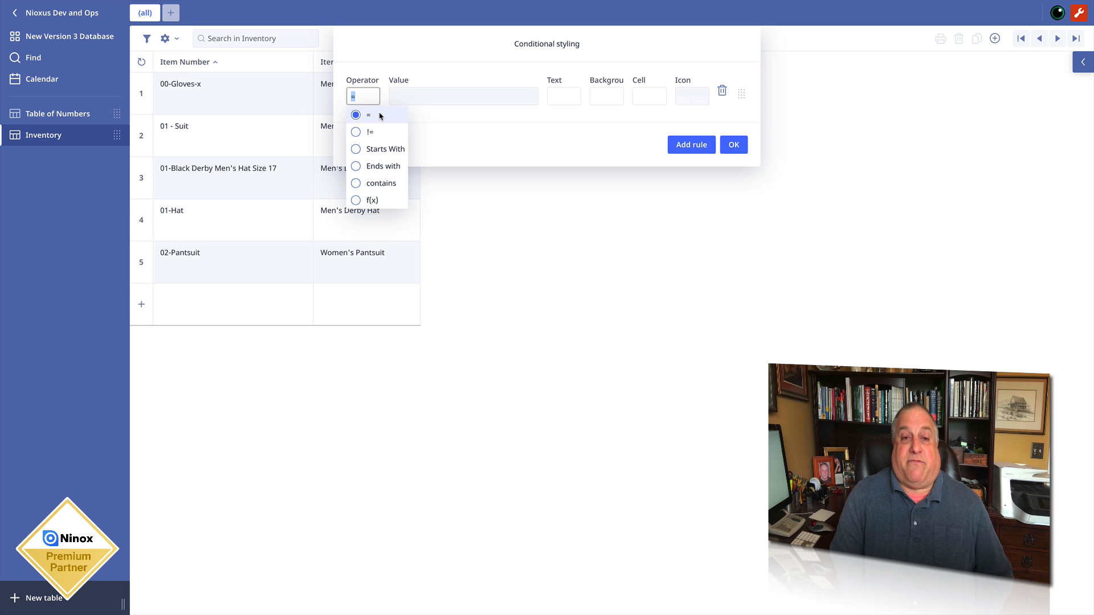
pyautogui.click(366, 201)
# Step: Set the new Item Number rule's formula to length('Item Number') > 8
pyautogui.click(530, 98)
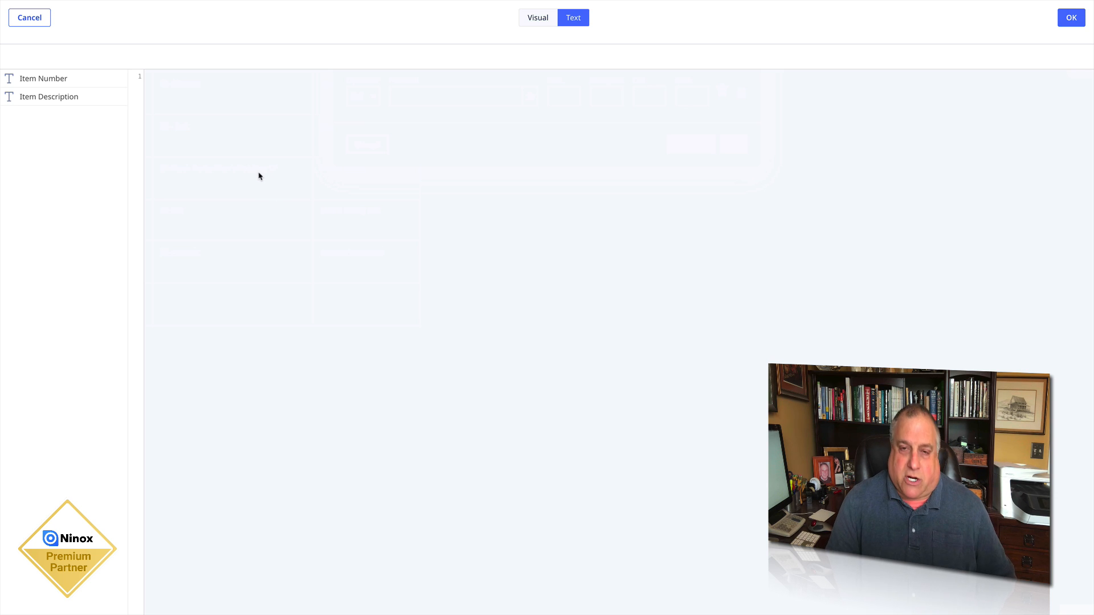
pyautogui.click(44, 17)
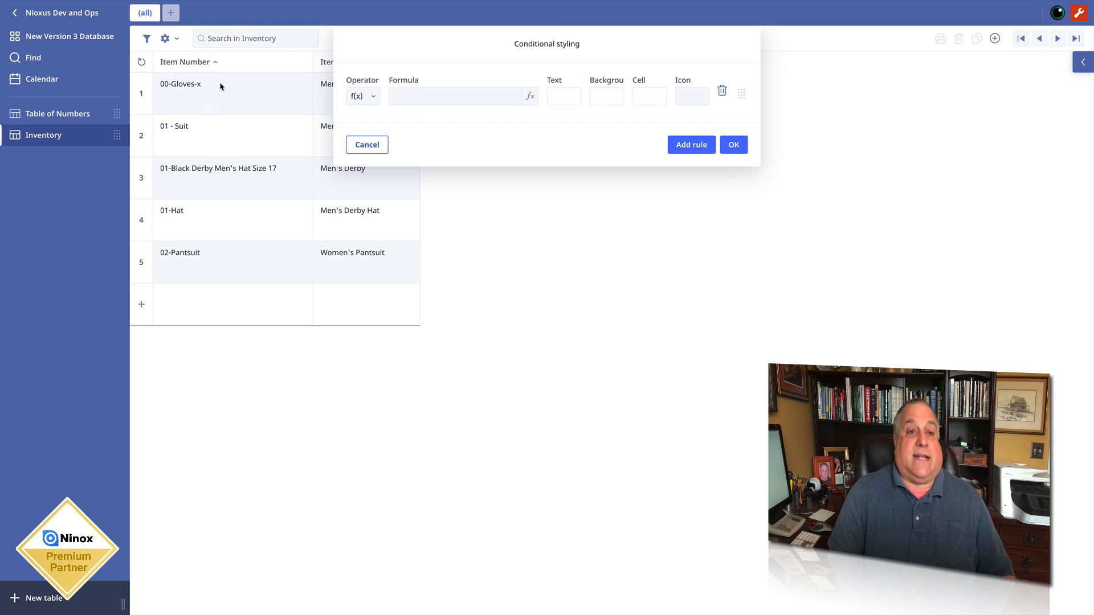
pyautogui.click(530, 98)
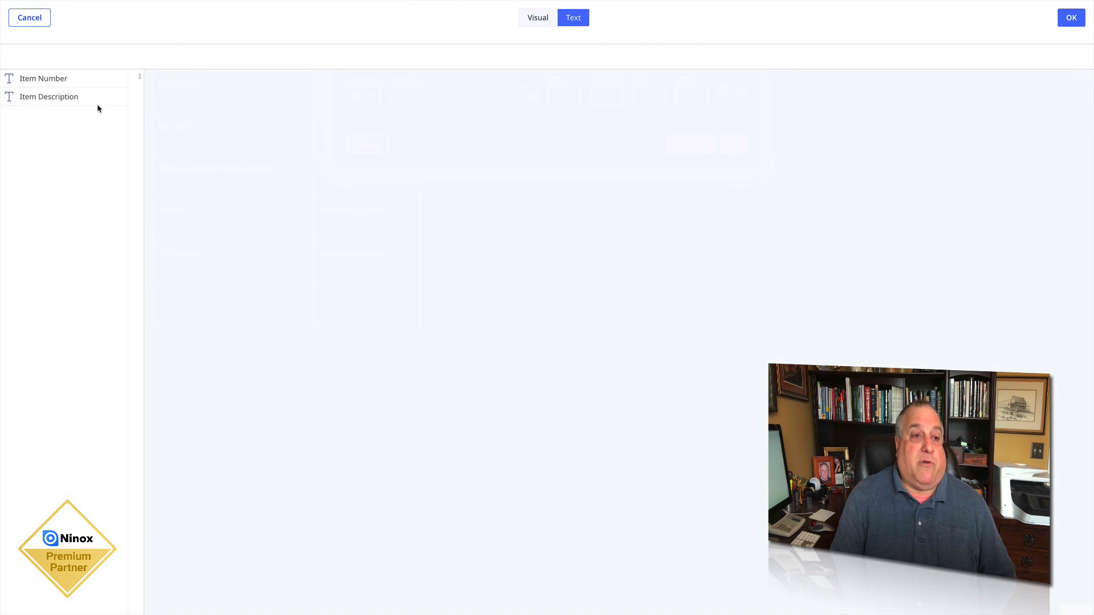
pyautogui.click(87, 80)
pyautogui.write('len')
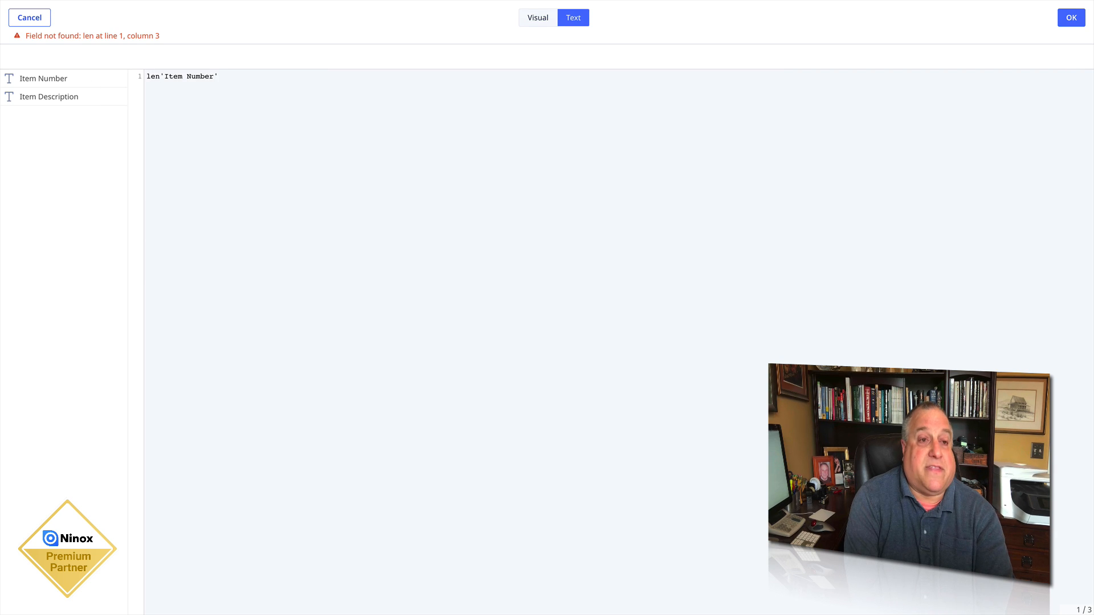
pyautogui.write('gth')
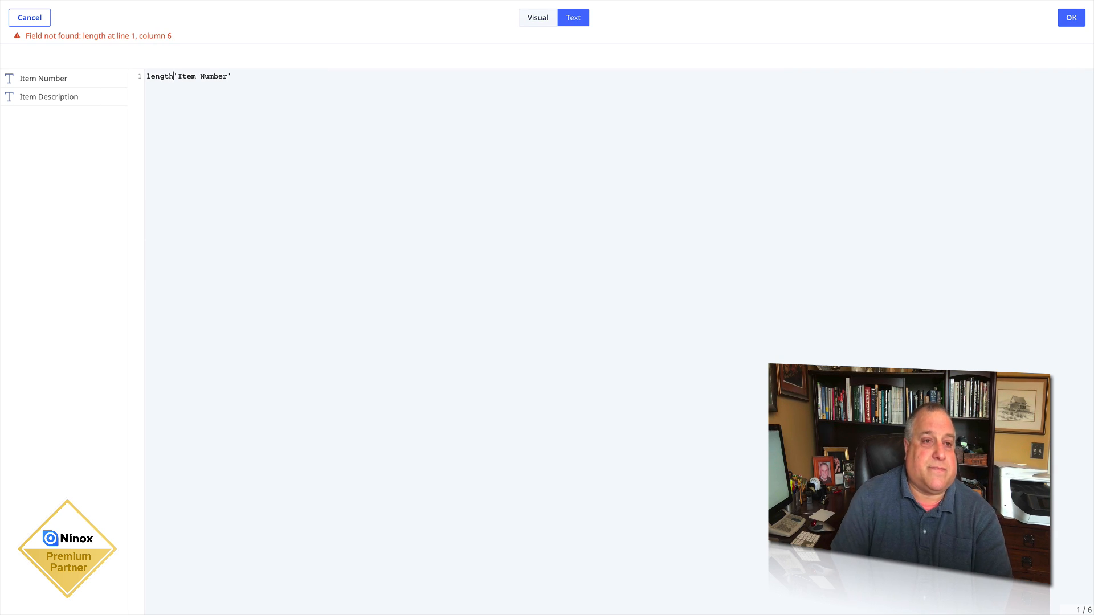
pyautogui.write('(')
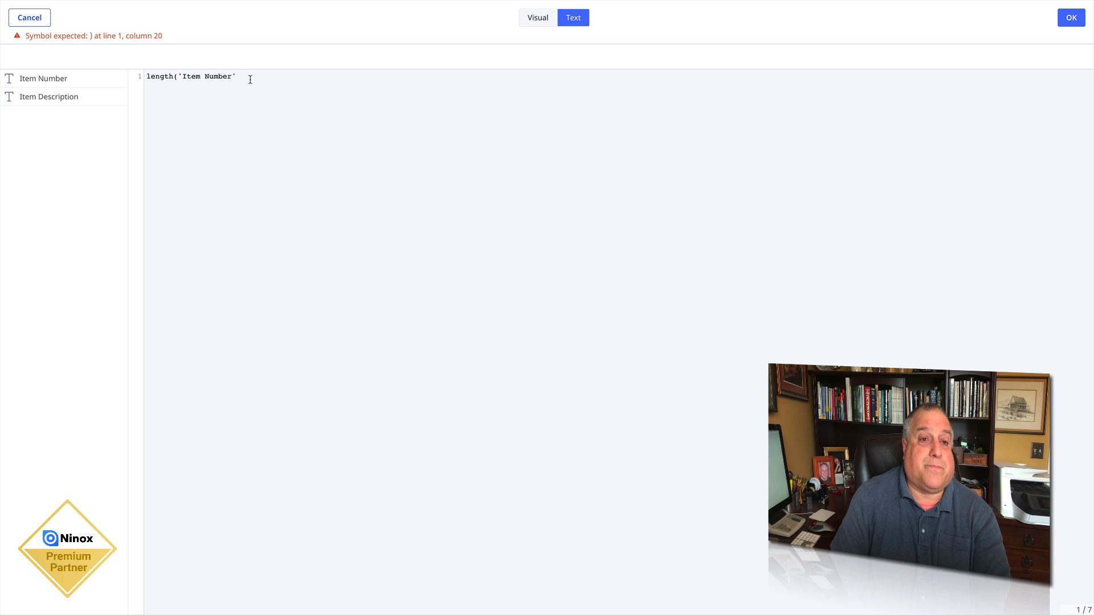
pyautogui.write(') >')
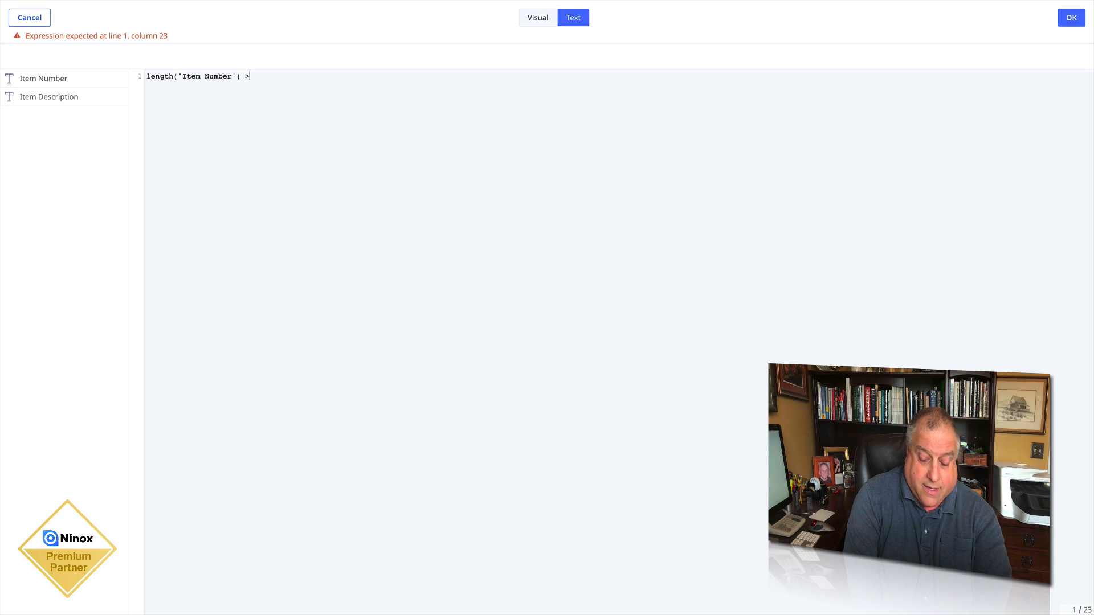
pyautogui.write('89')
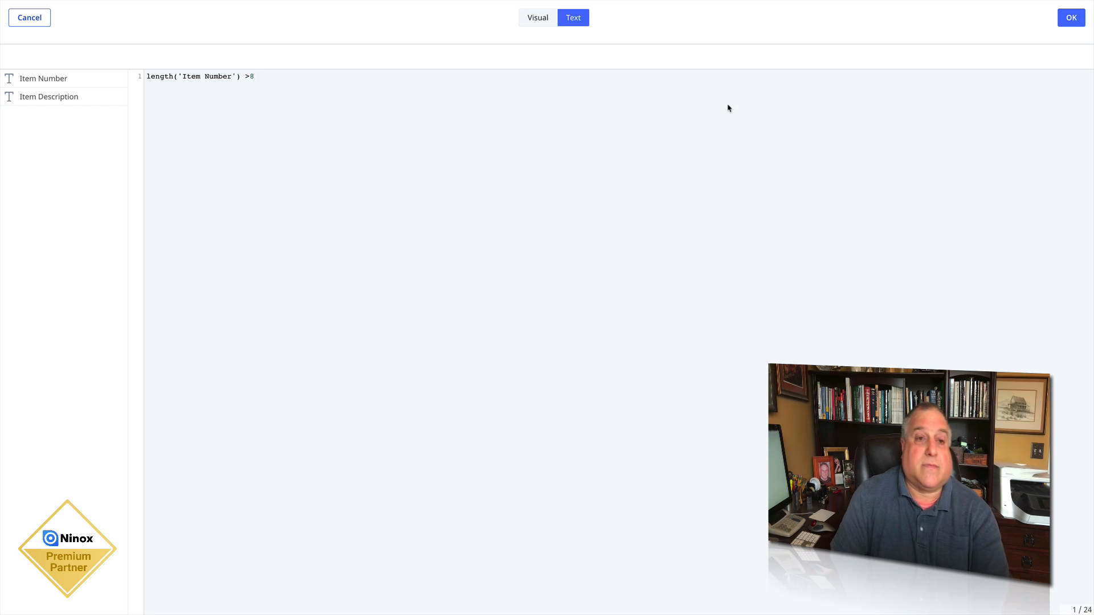
pyautogui.click(1070, 18)
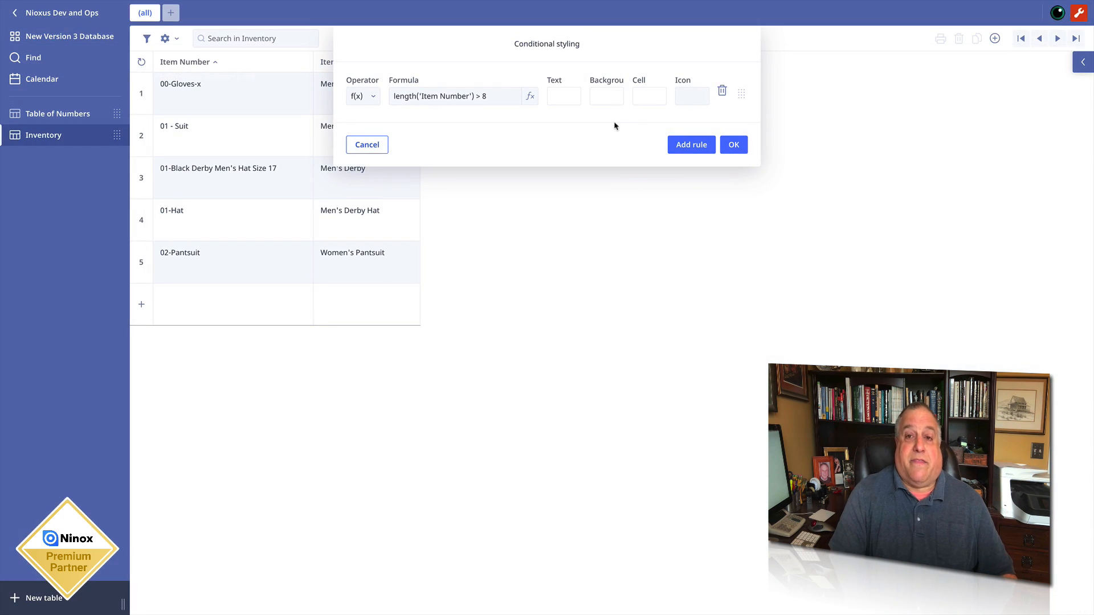
# Step: Give the Item Number length formula rule a light green background and apply the rules
pyautogui.click(603, 102)
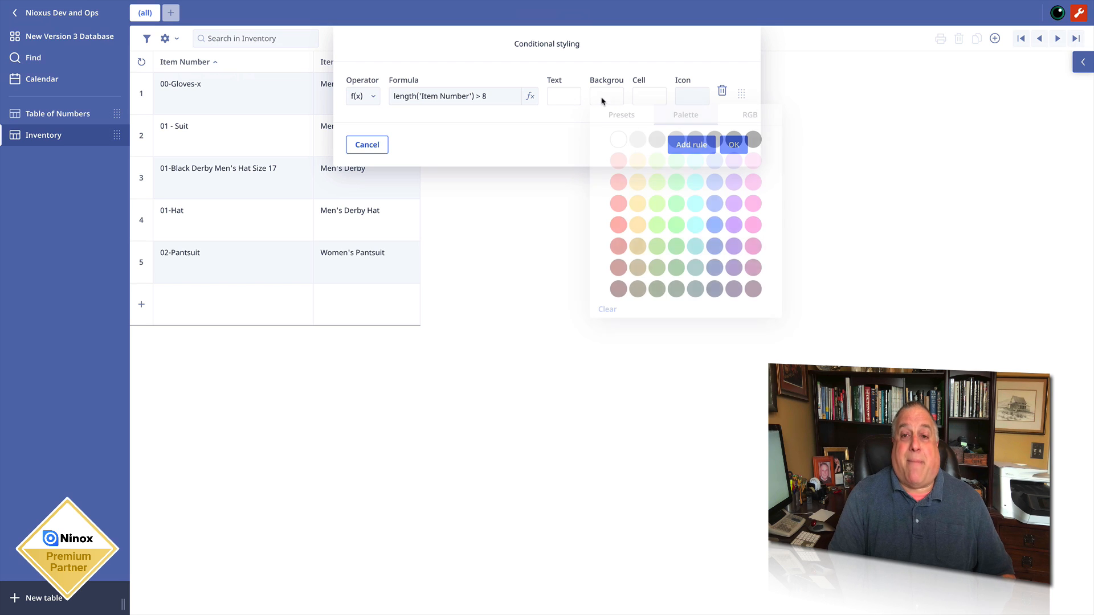
pyautogui.click(658, 164)
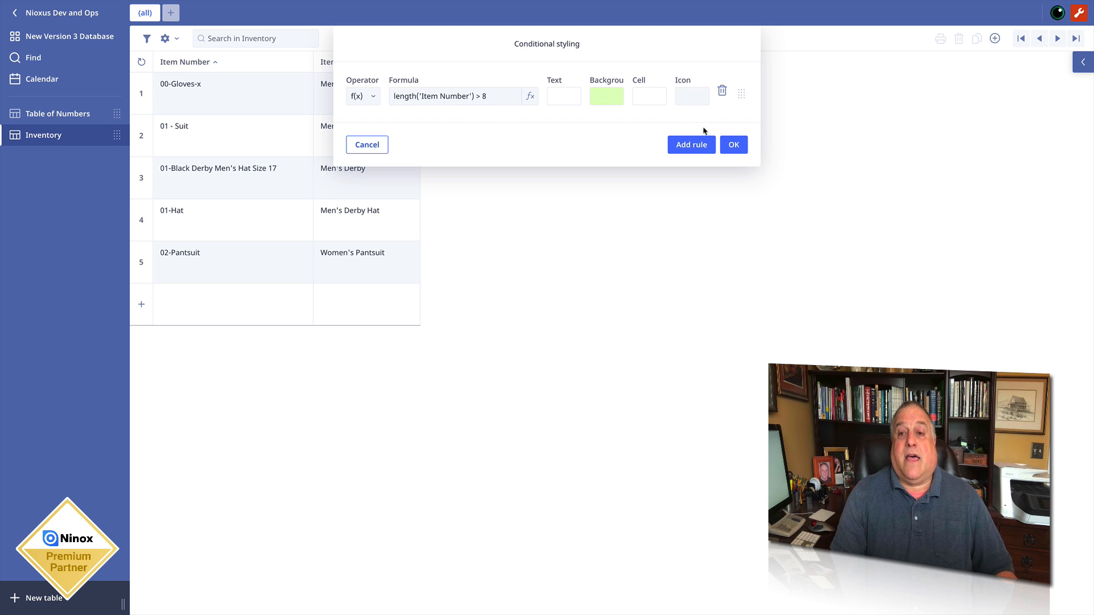
pyautogui.click(733, 144)
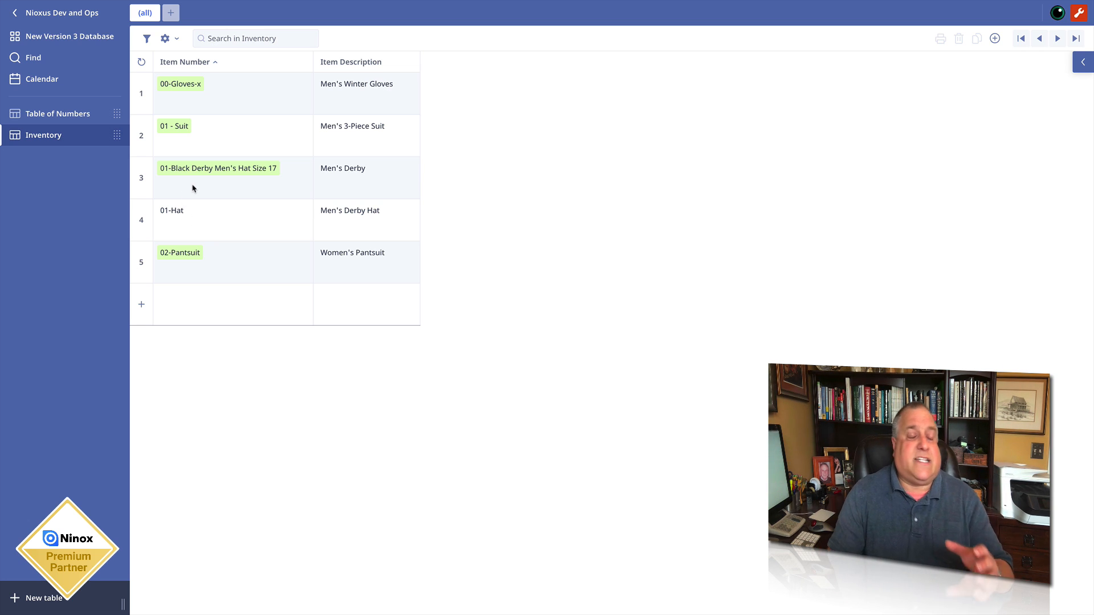
# Step: Reopen the Item Number conditional styling and add three blank rules below the length formula rule
pyautogui.click(196, 63)
pyautogui.click(231, 230)
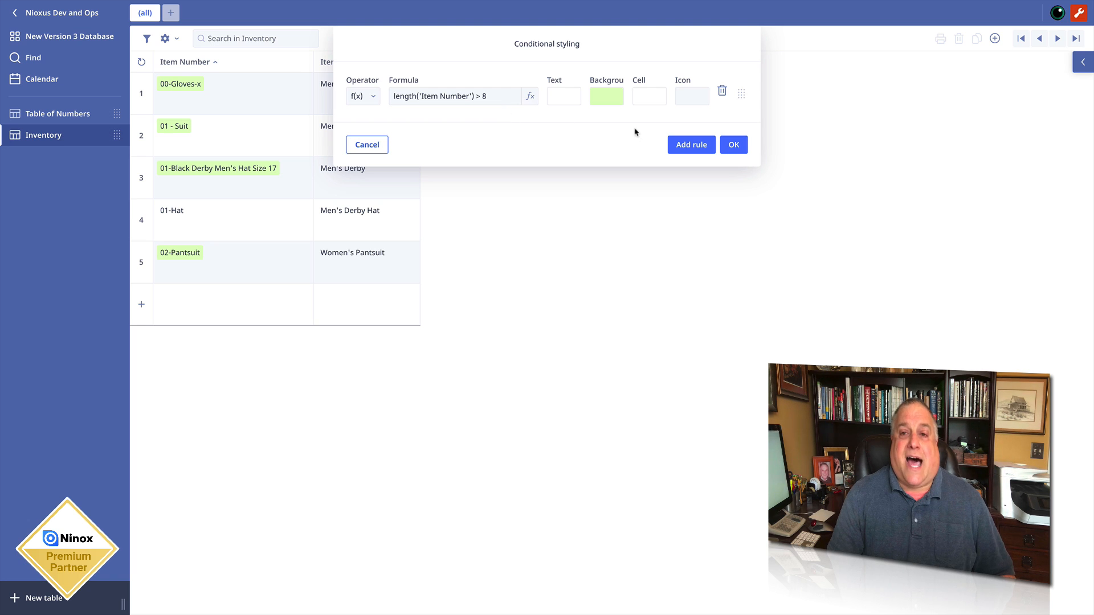
pyautogui.click(686, 146)
pyautogui.click(691, 184)
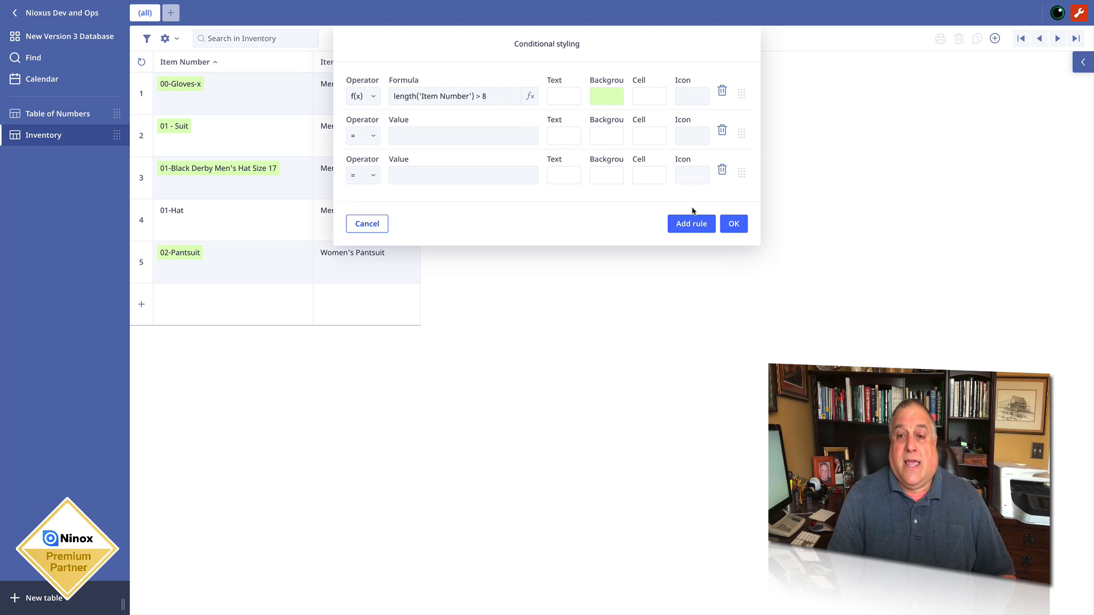
pyautogui.click(692, 223)
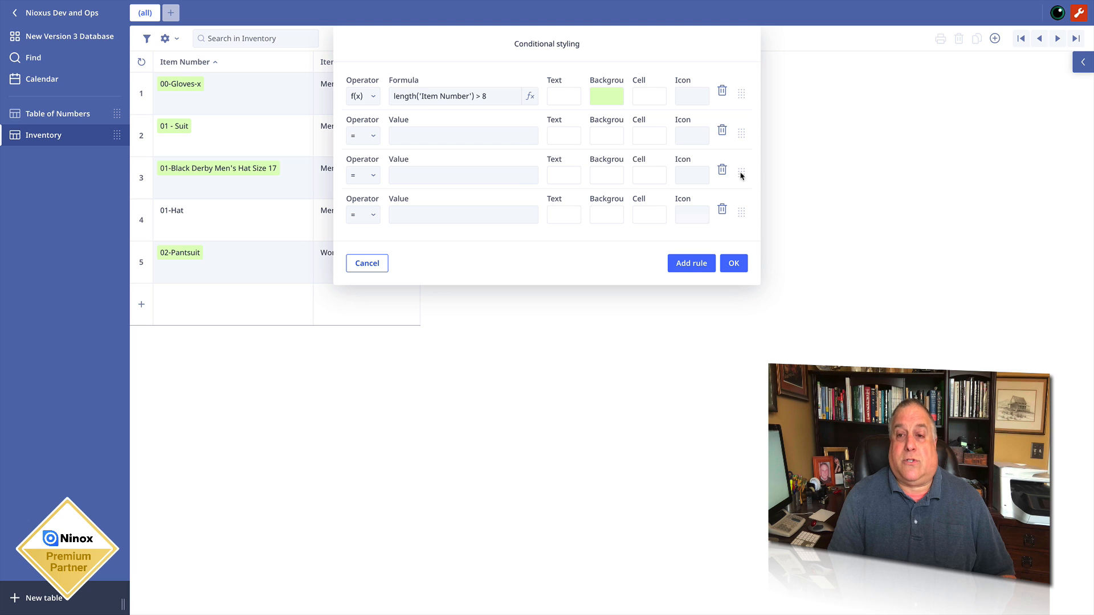
# Step: Delete two of the blank Item Number rules, and add two blank rules back
pyautogui.click(722, 171)
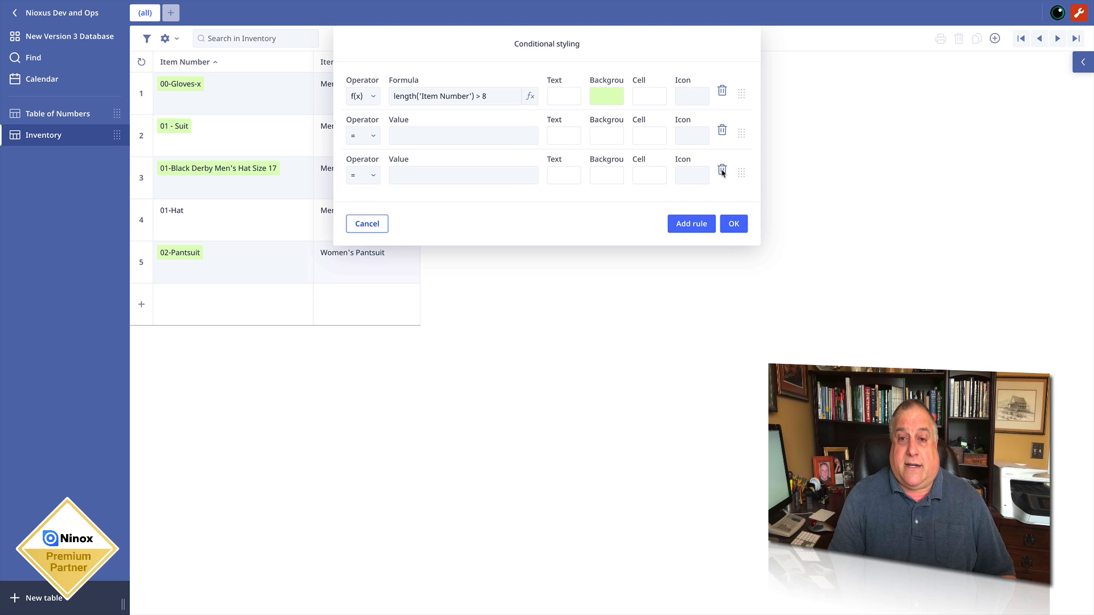
pyautogui.click(722, 131)
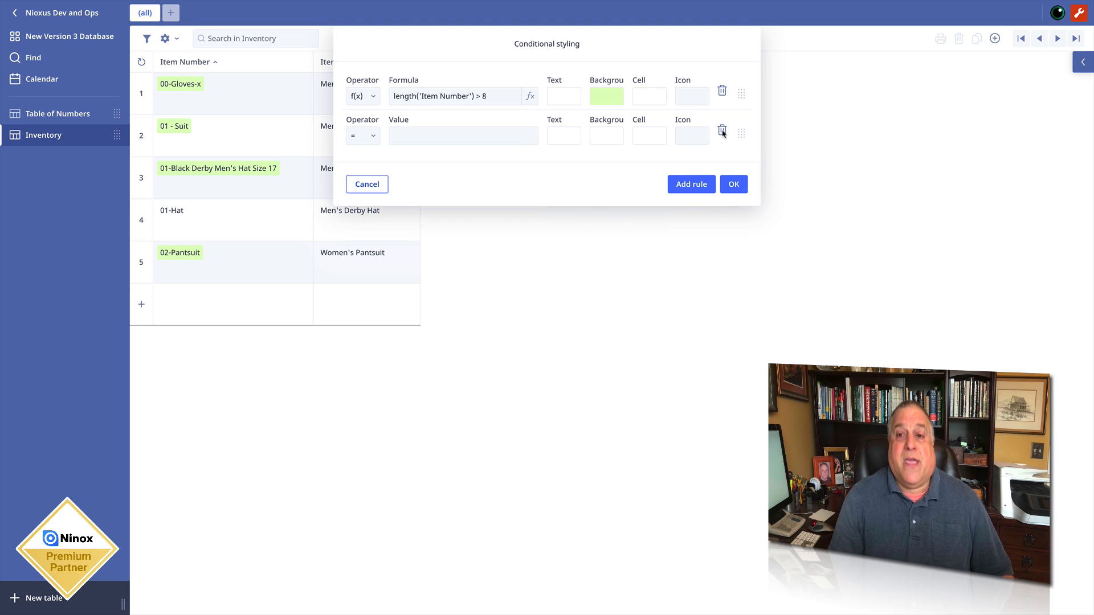
pyautogui.click(693, 188)
pyautogui.click(701, 222)
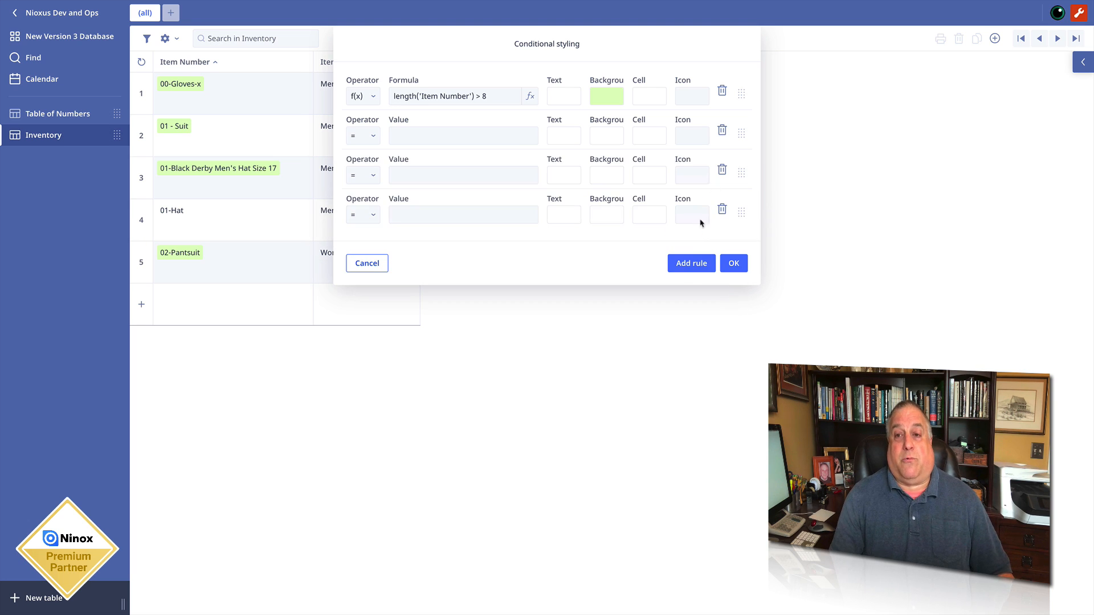
# Step: Move two blank rules above the length formula rule, and return the formula rule to first place
pyautogui.moveTo(741, 136); pyautogui.dragTo(740, 97)
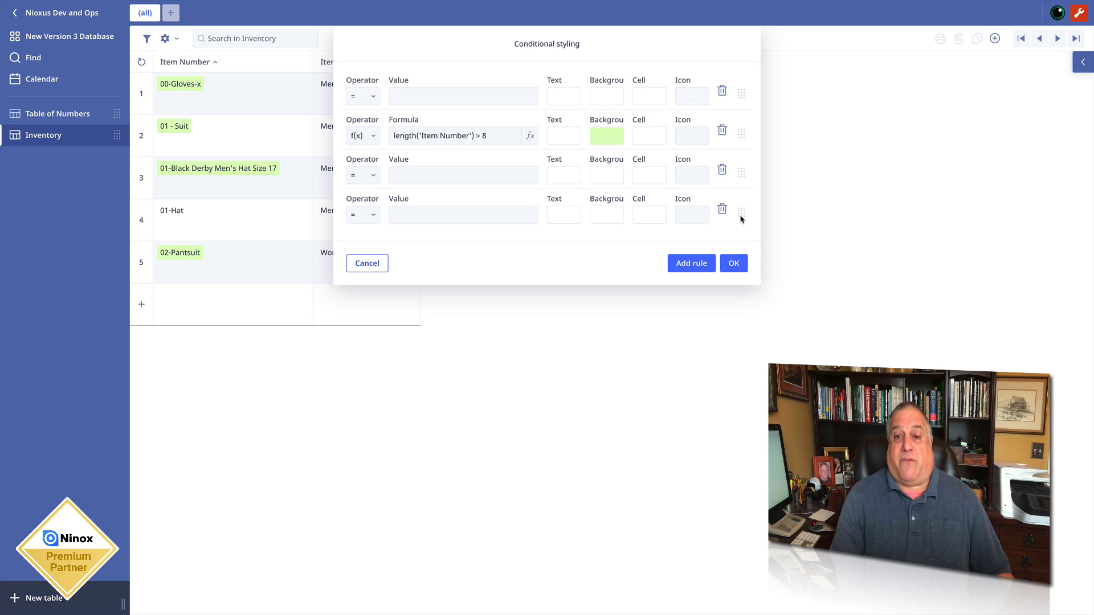
pyautogui.moveTo(741, 217); pyautogui.dragTo(742, 136)
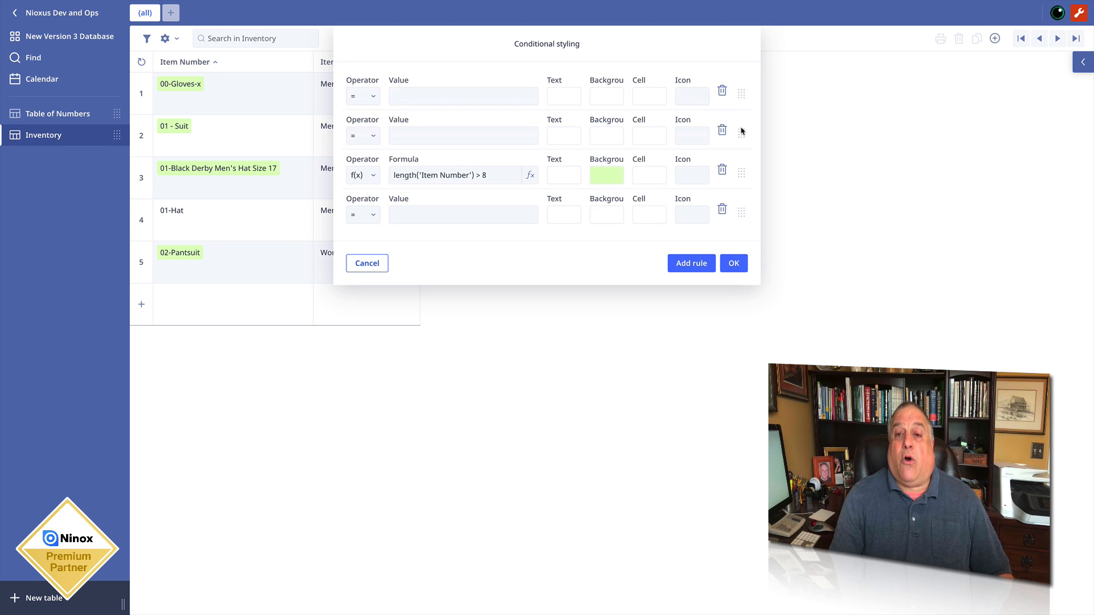
pyautogui.moveTo(740, 175); pyautogui.dragTo(740, 85)
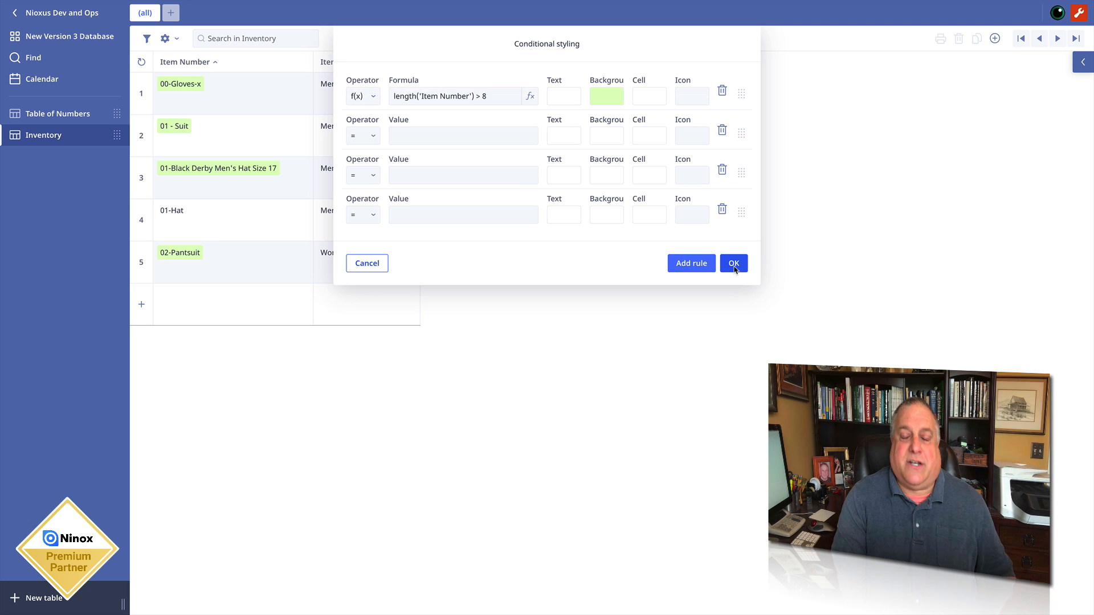
# Step: Set the operator of the last blank Item Number rule to f(x)
pyautogui.click(375, 217)
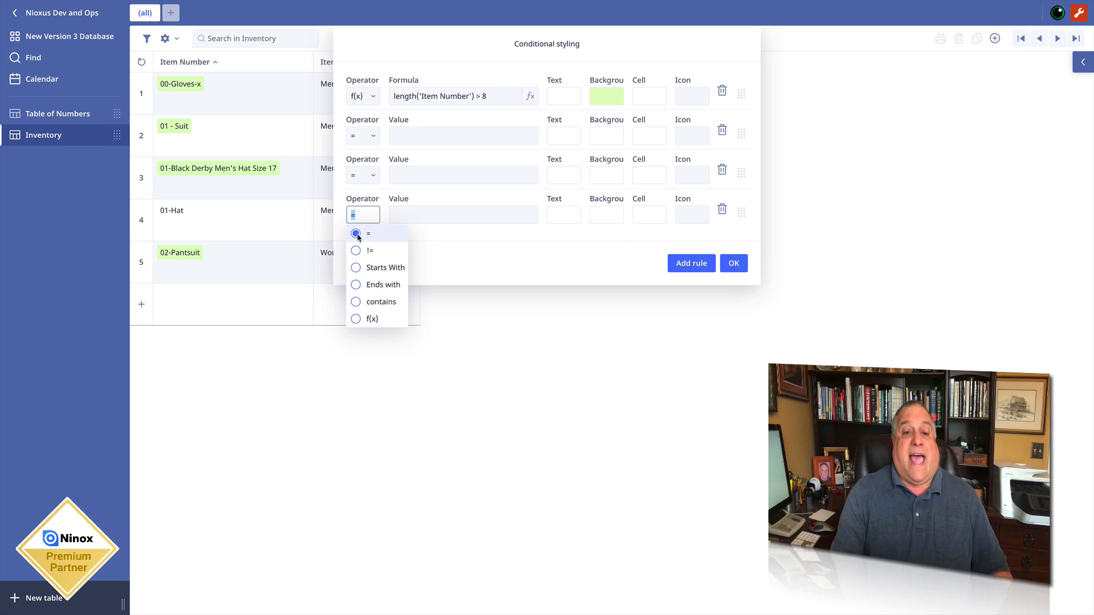
pyautogui.click(356, 319)
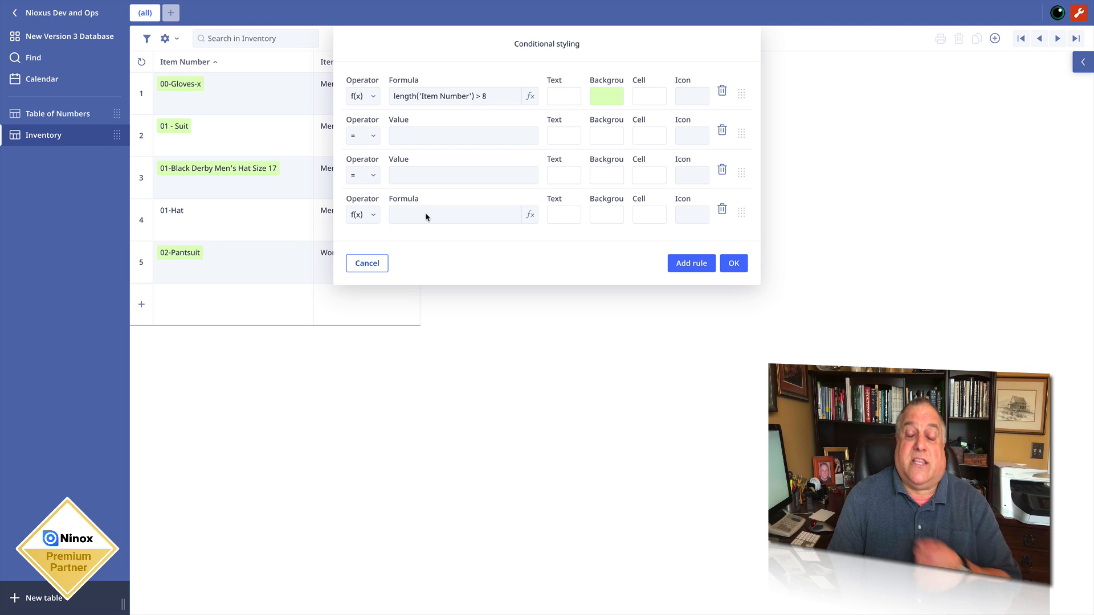